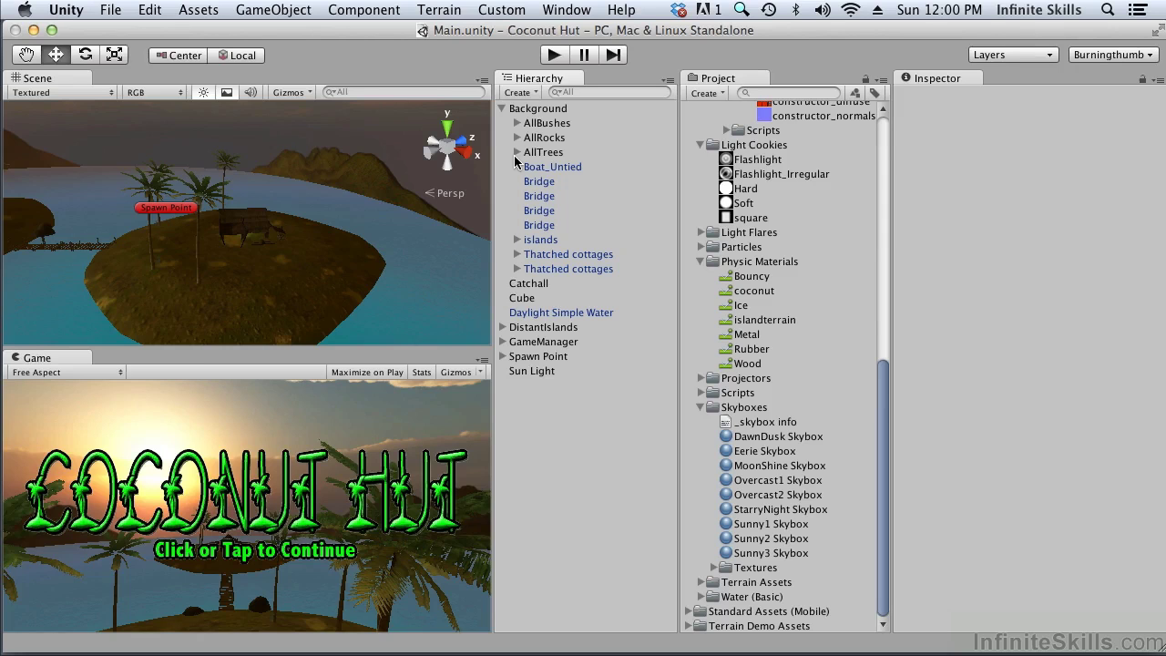
Expand the islands group in the Hierarchy and select its Plane.
click(311, 288)
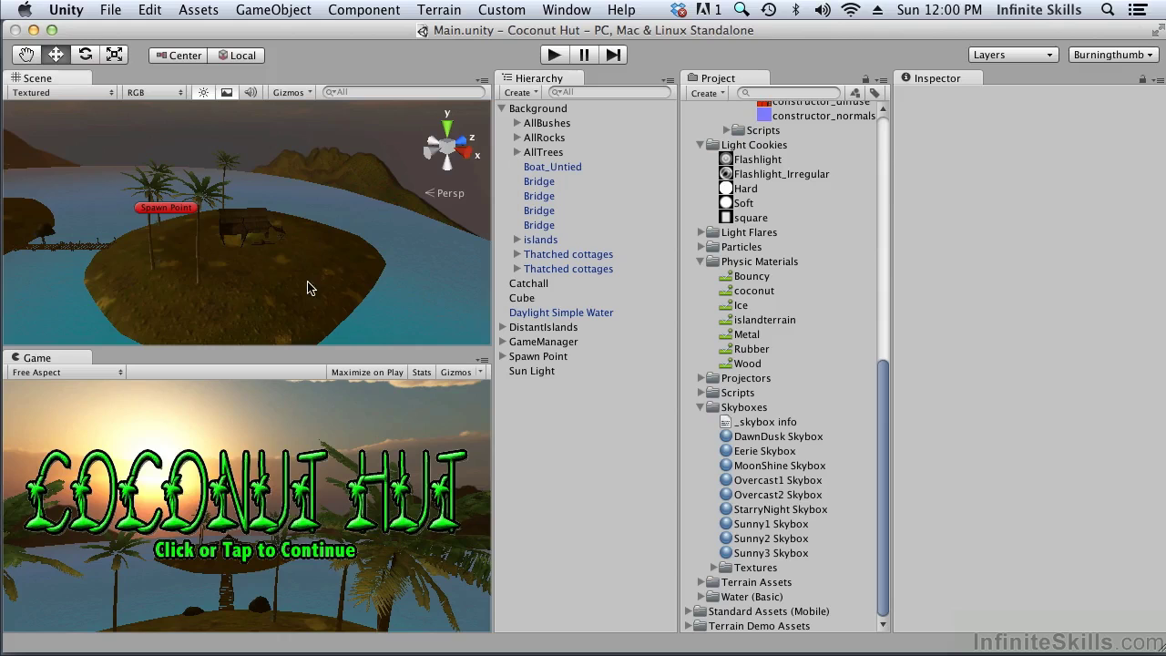
click(517, 239)
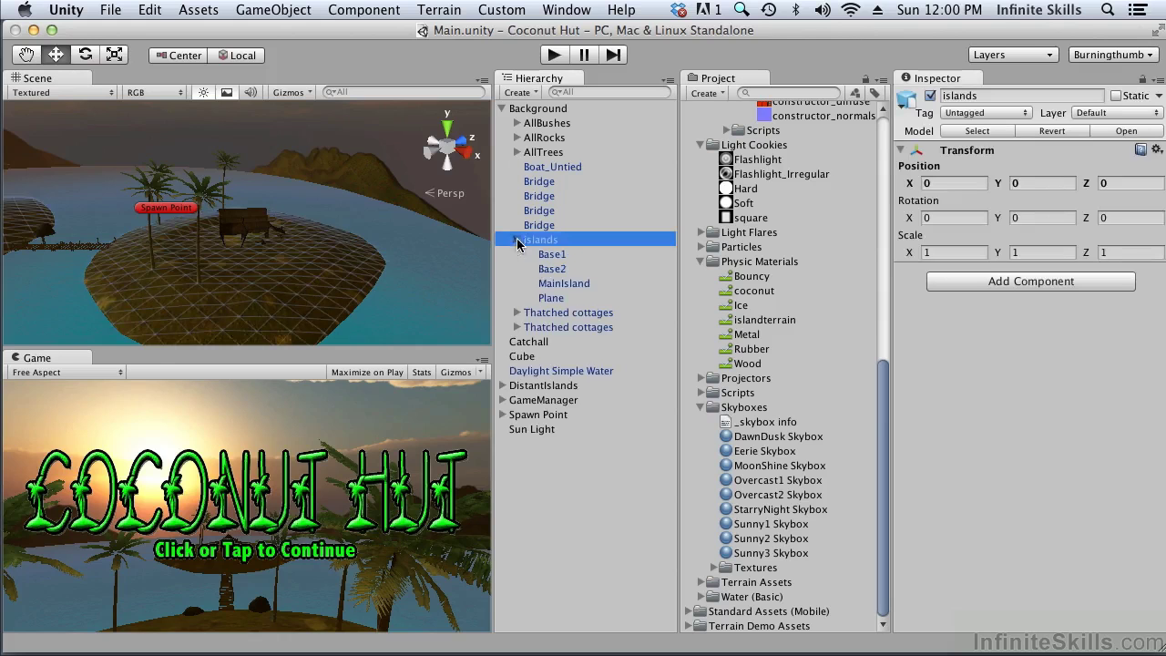
click(574, 299)
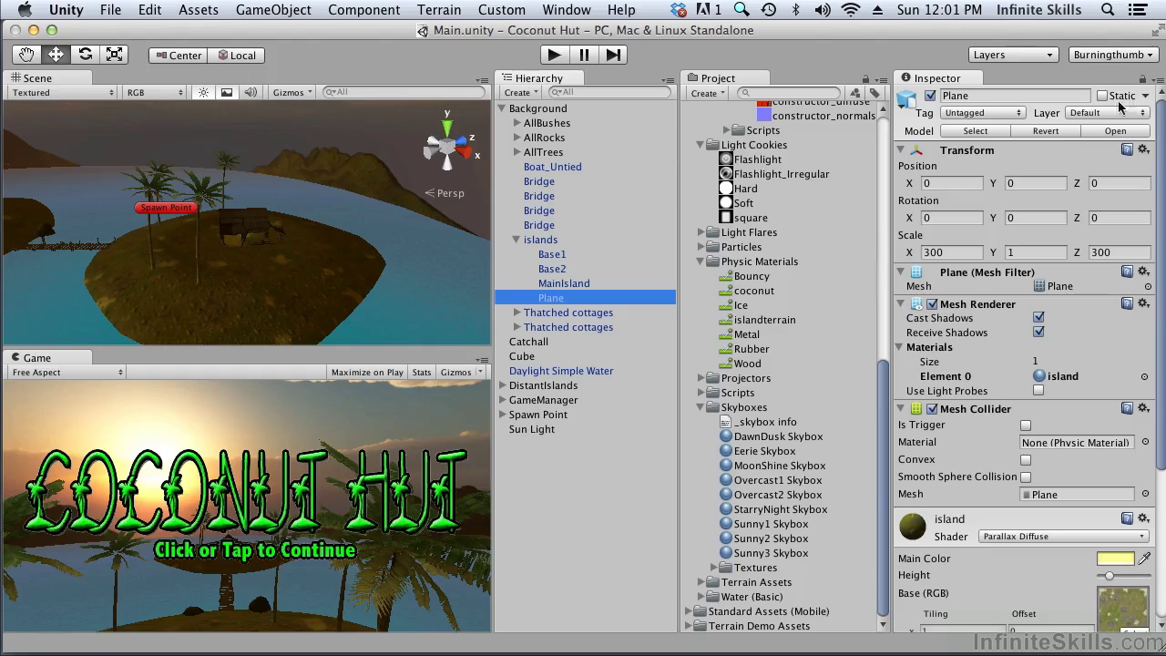
Mark the islands group static and confirm the Plane has Lightmap Static set.
click(577, 241)
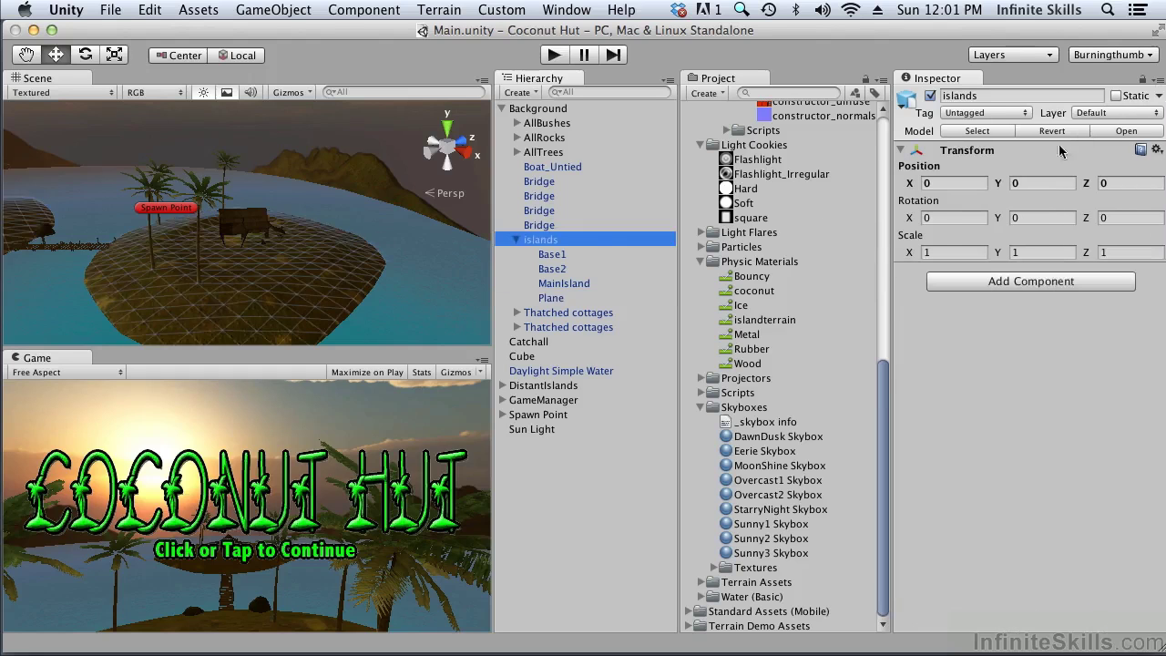
click(1116, 96)
click(588, 298)
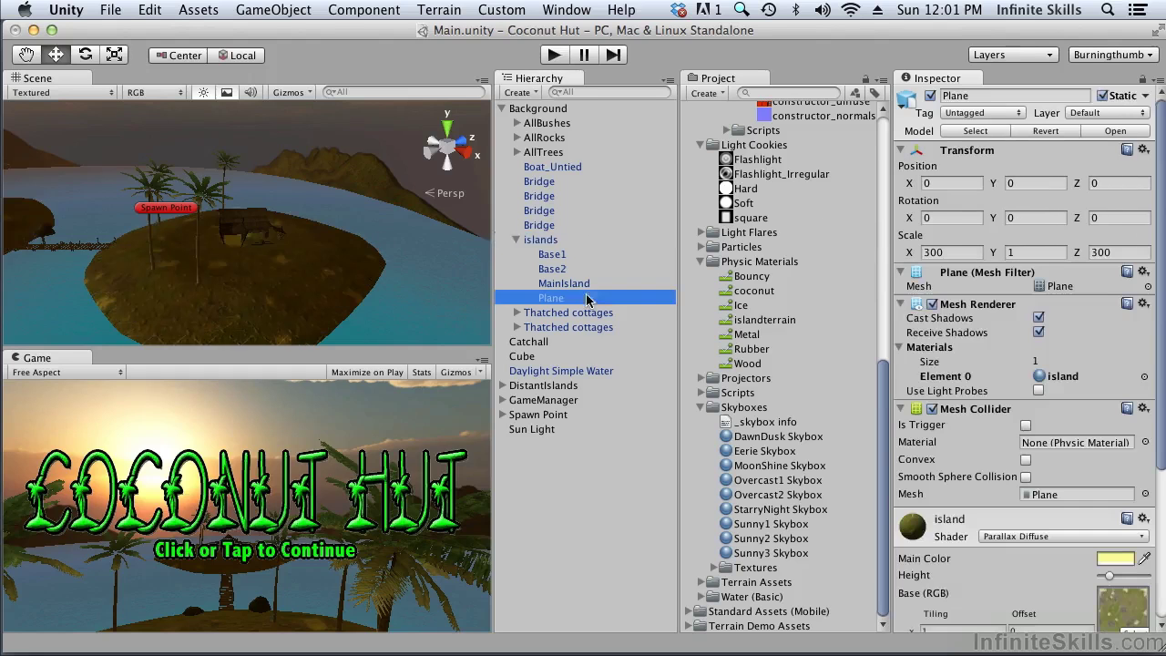
click(1141, 96)
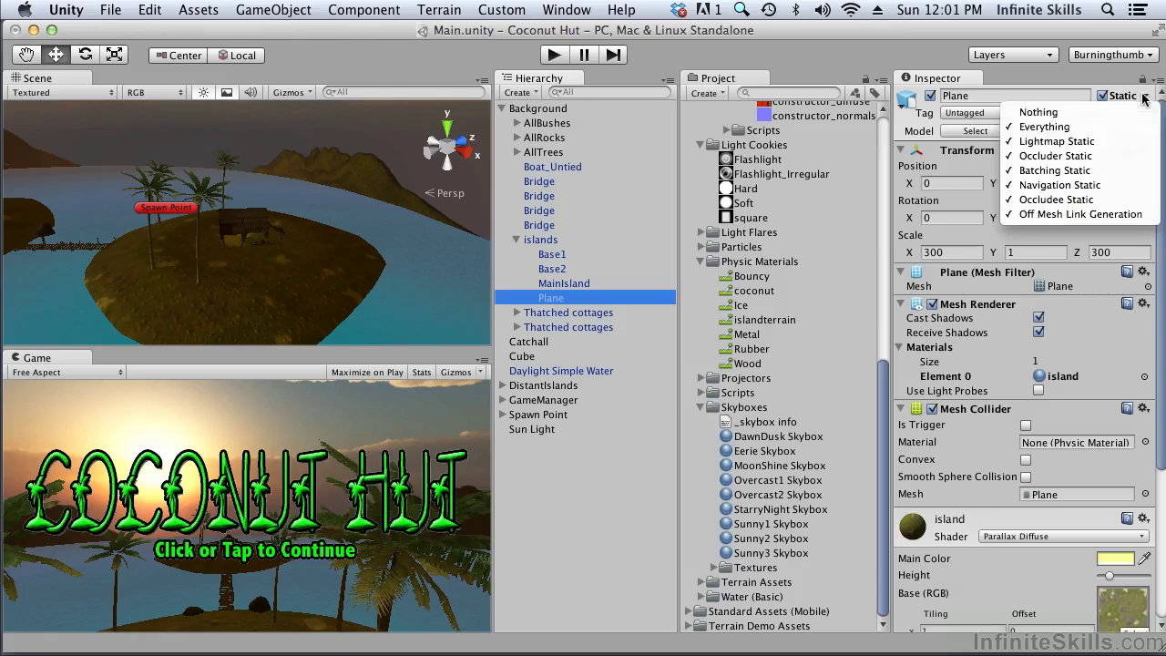
click(1113, 143)
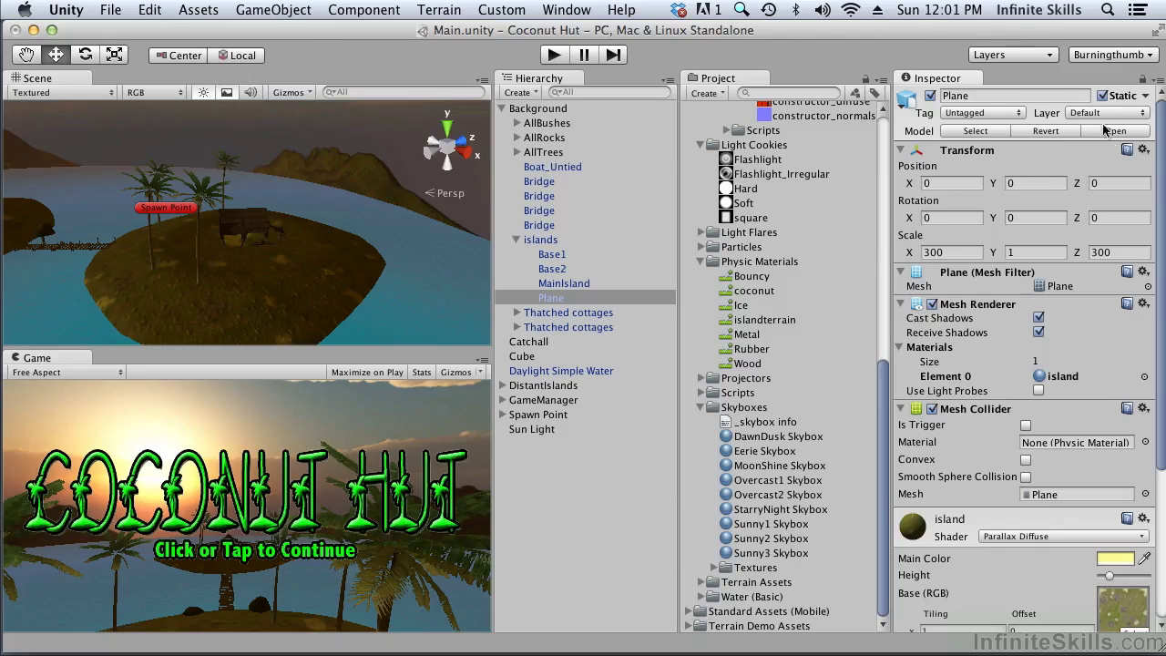
Confirm Bush4 and the four RockMesh objects are already static.
click(517, 123)
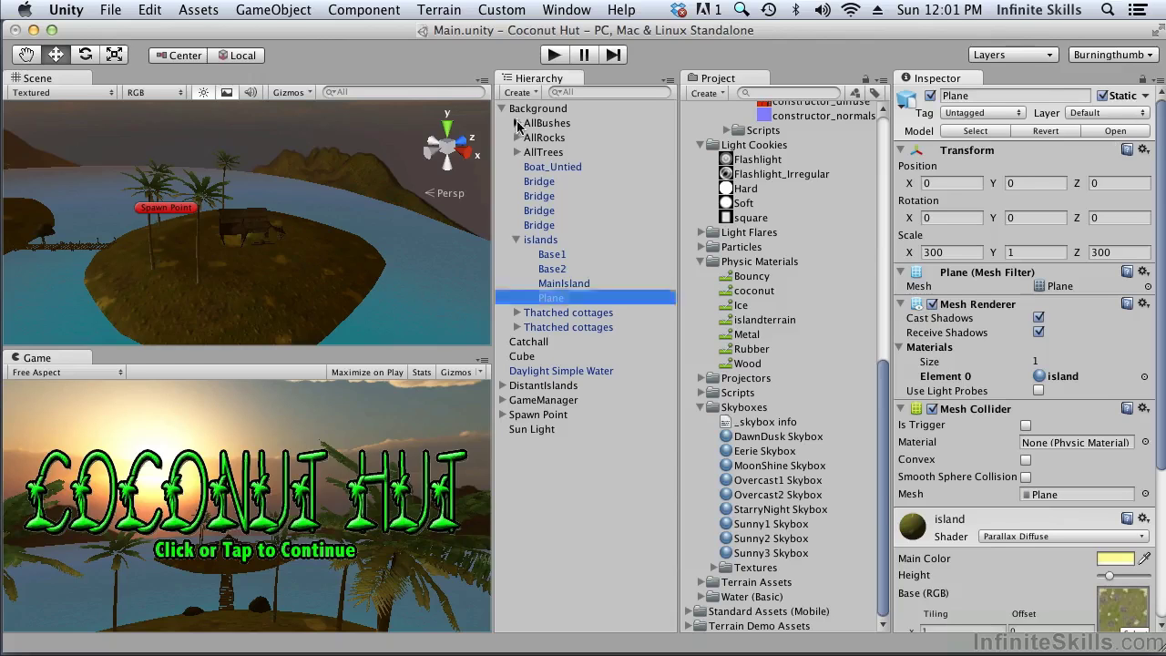
click(570, 140)
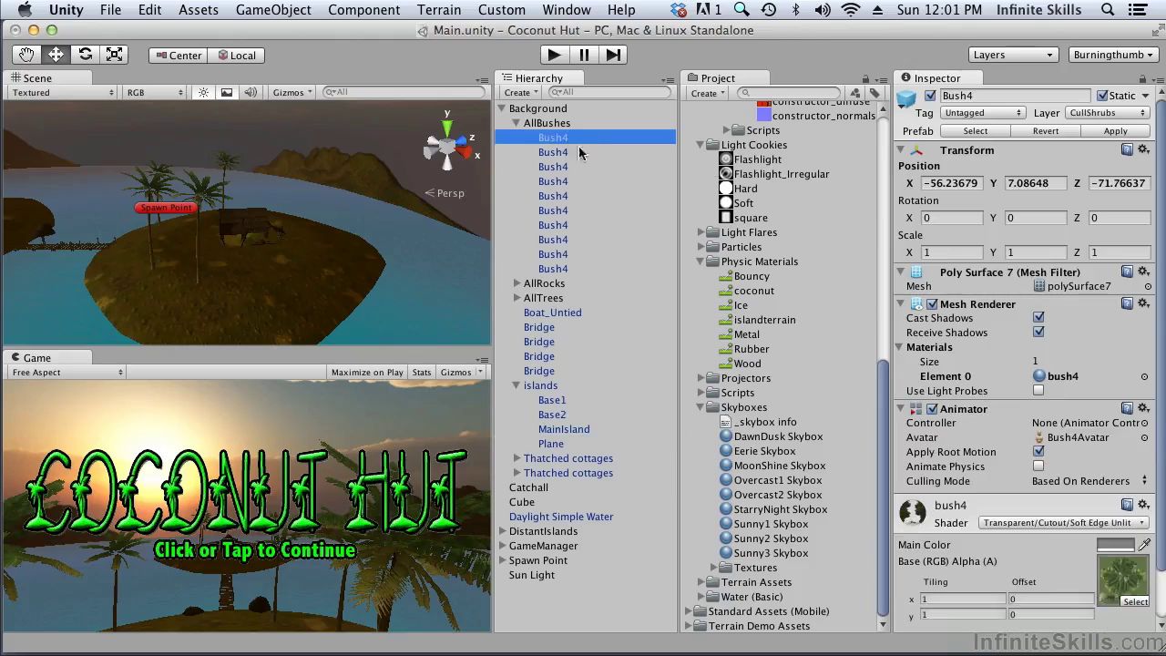
click(516, 123)
click(516, 138)
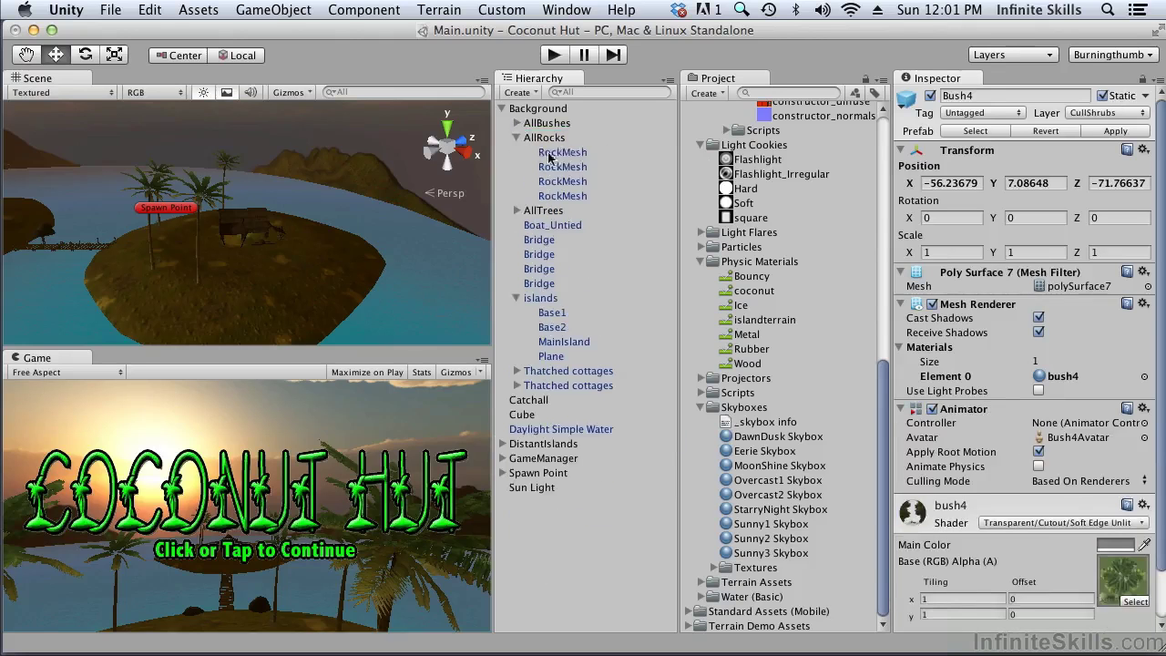
click(557, 152)
click(570, 167)
click(574, 182)
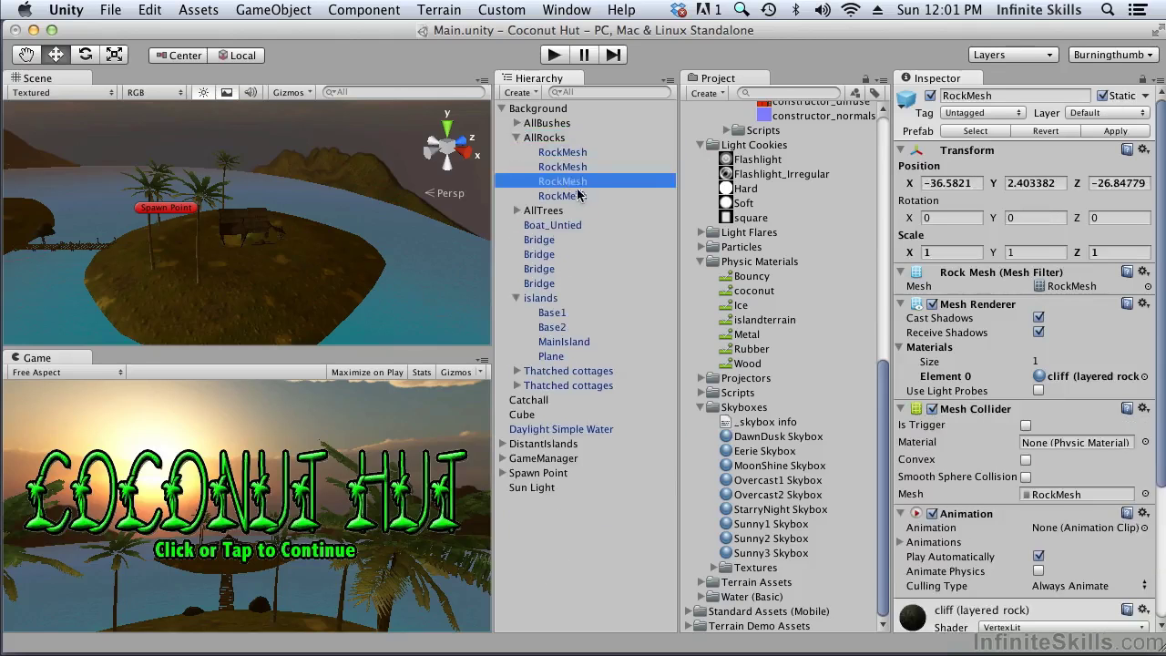
click(583, 196)
click(517, 138)
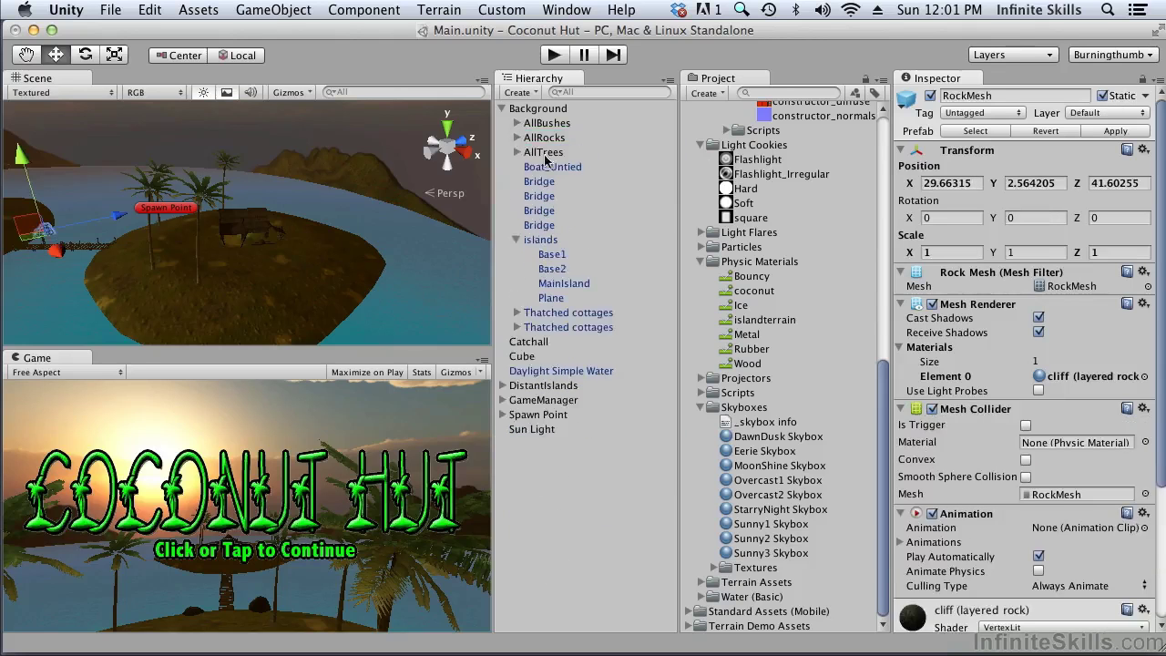
Confirm the PalmBase and Palm trees are static, then select Boat_Untied.
click(517, 153)
click(531, 167)
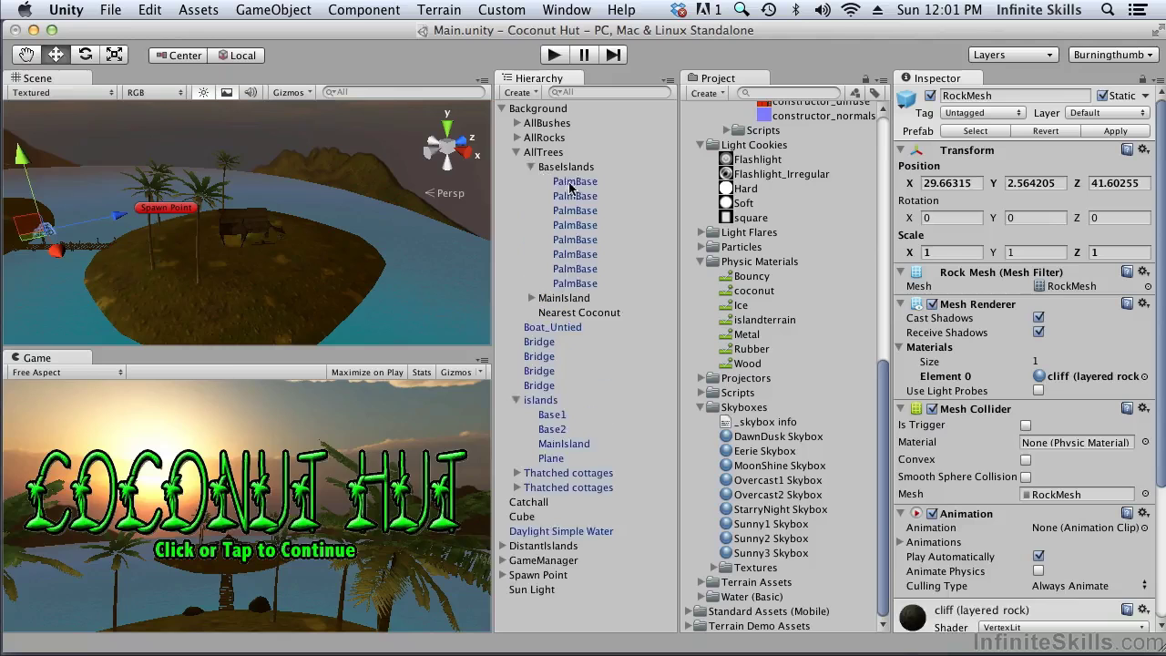
click(570, 183)
click(531, 166)
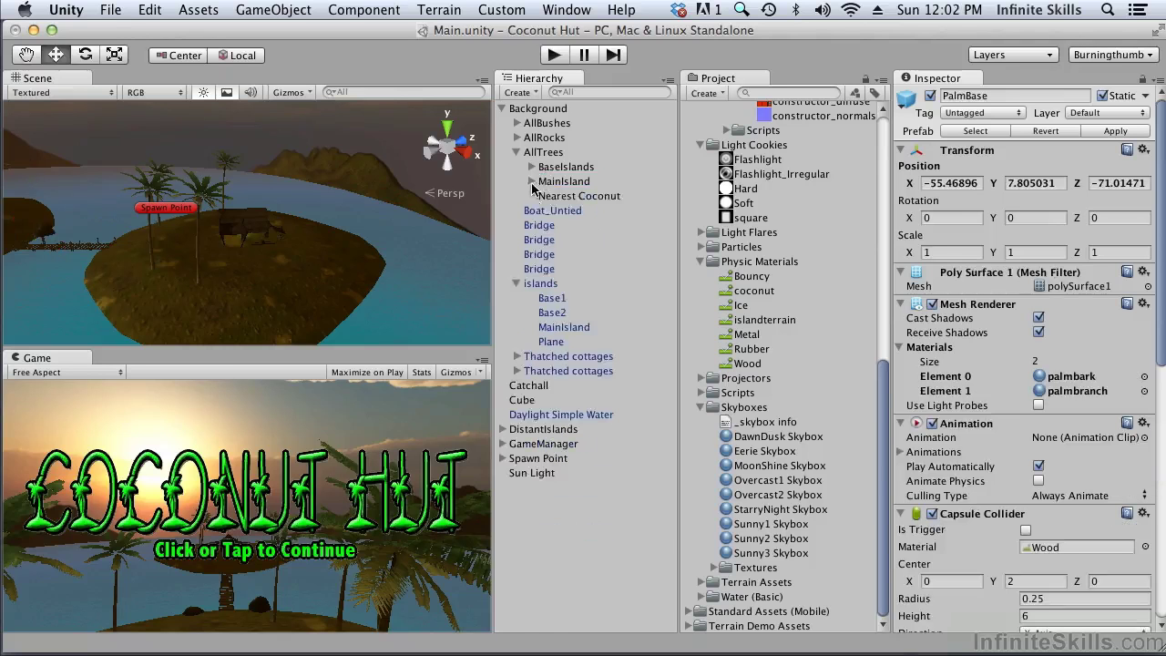
click(531, 181)
click(562, 197)
click(531, 181)
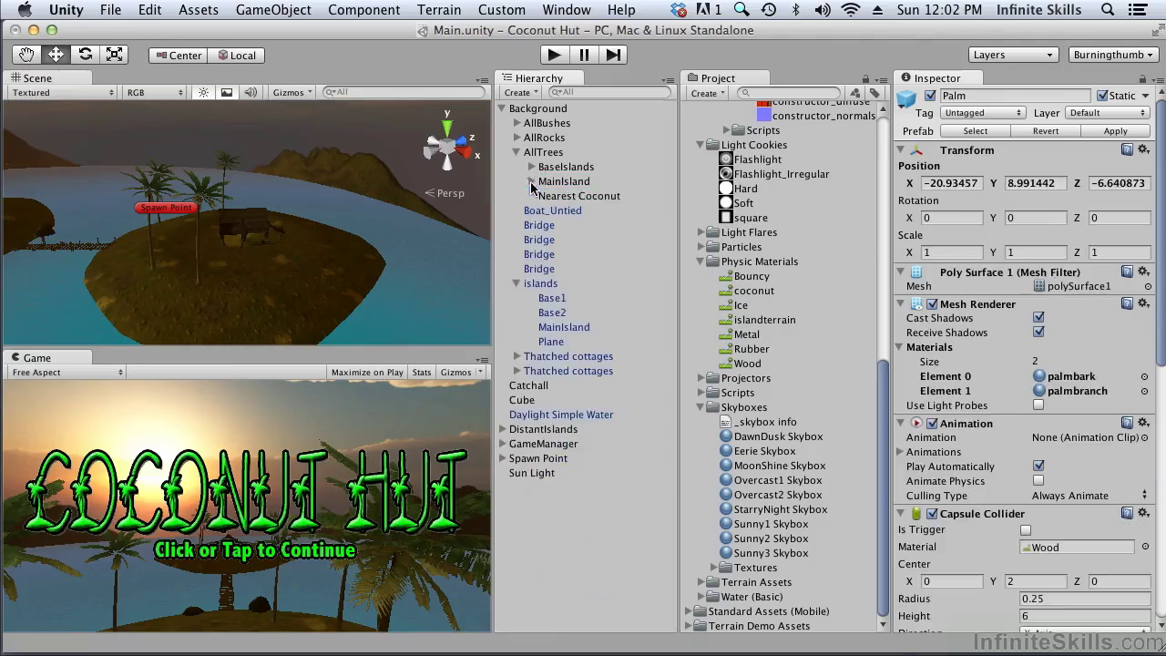
click(561, 209)
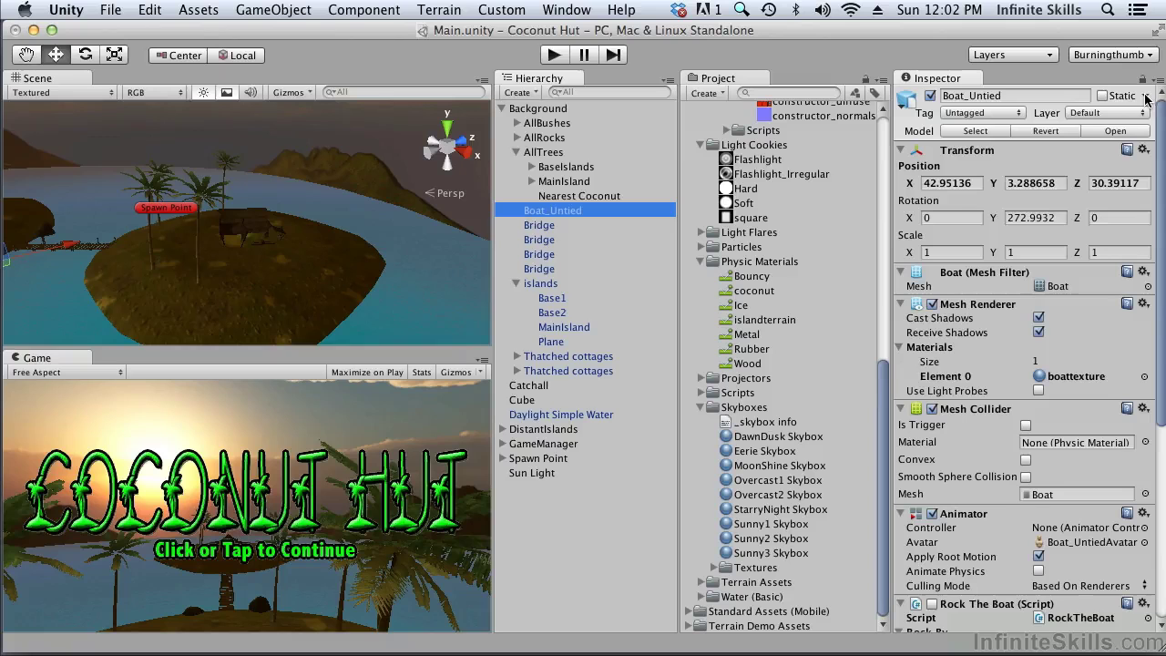
Set Boat_Untied to Lightmap Static in its Static flags.
click(1146, 97)
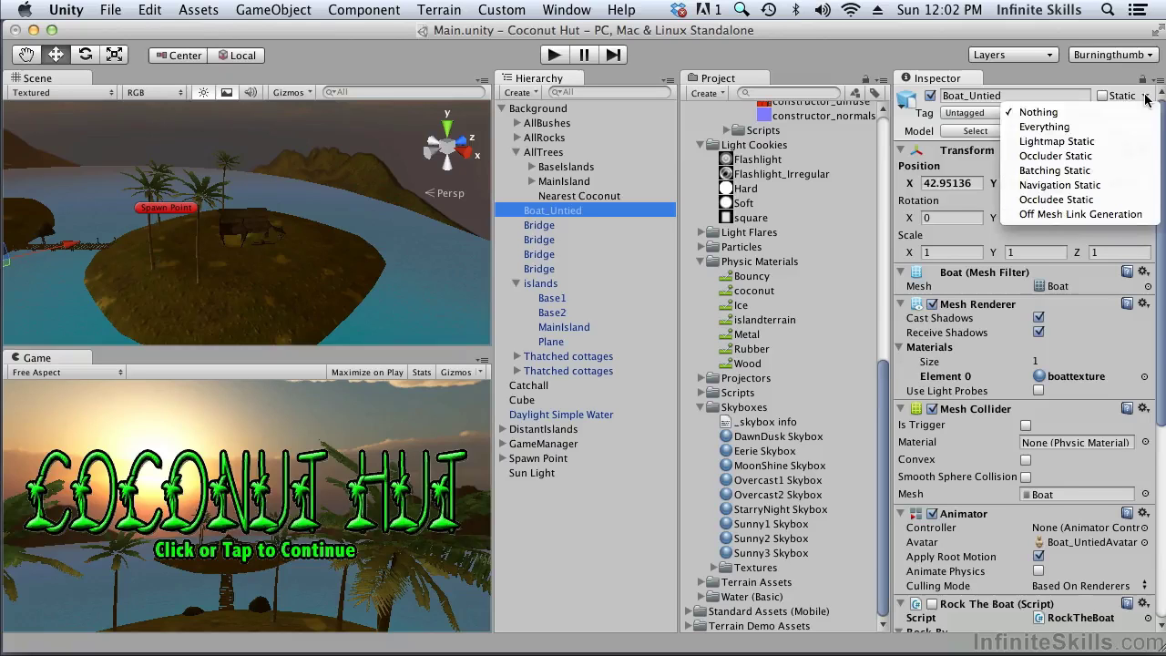
click(1080, 146)
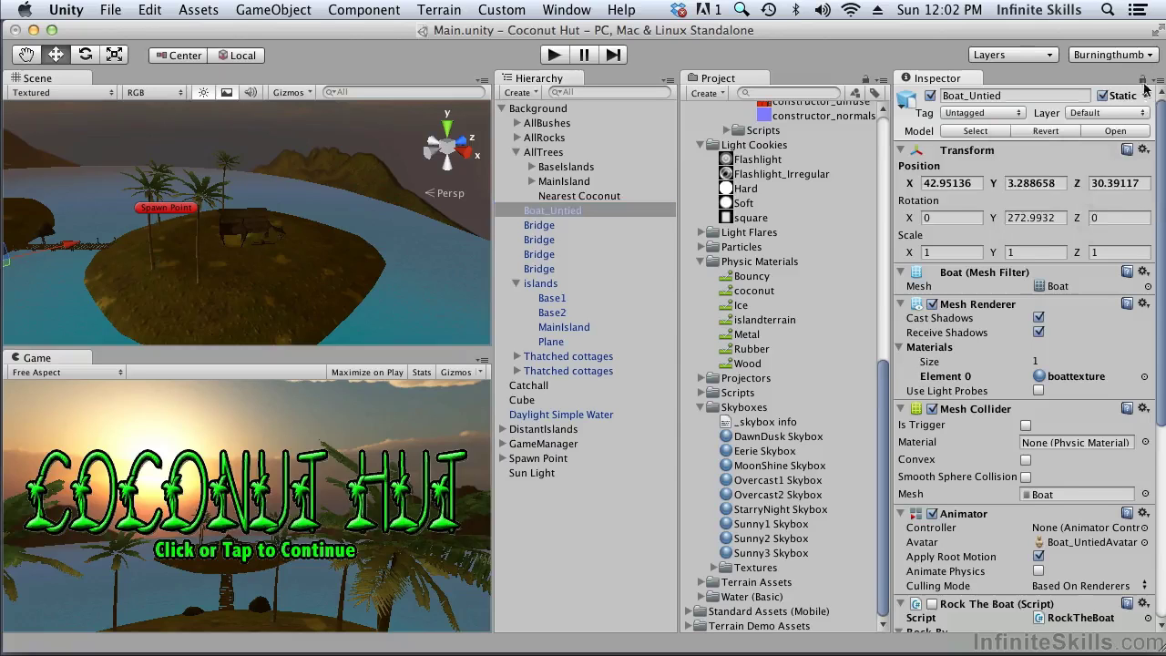
click(1145, 94)
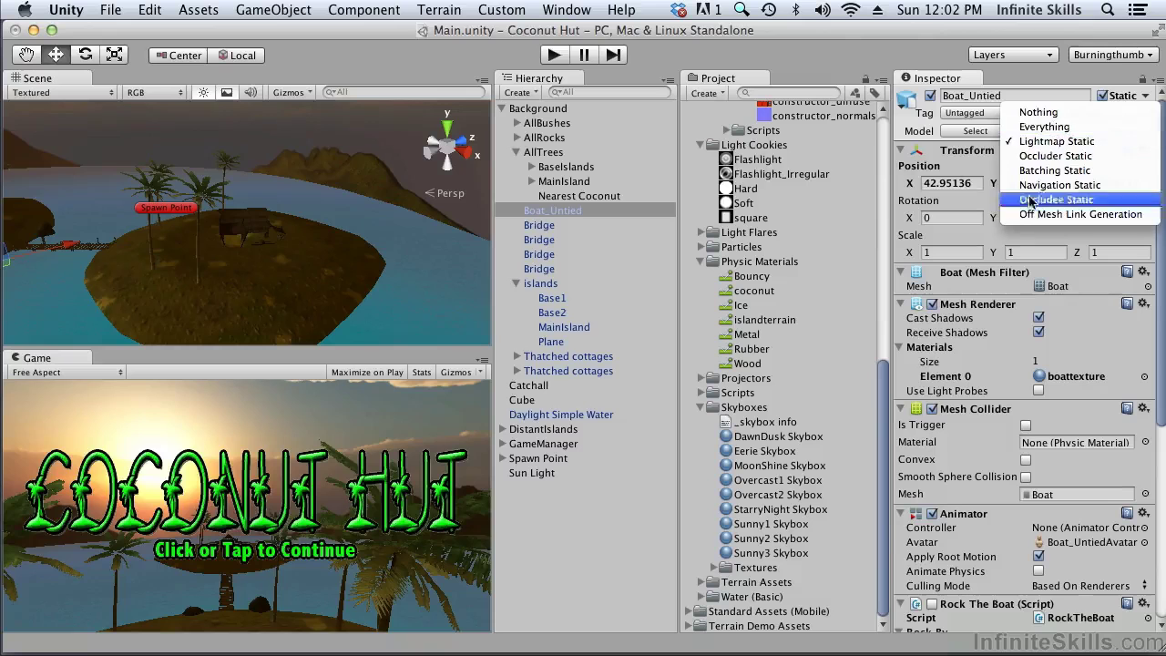
click(575, 233)
Mark the Bridge objects as static.
click(575, 227)
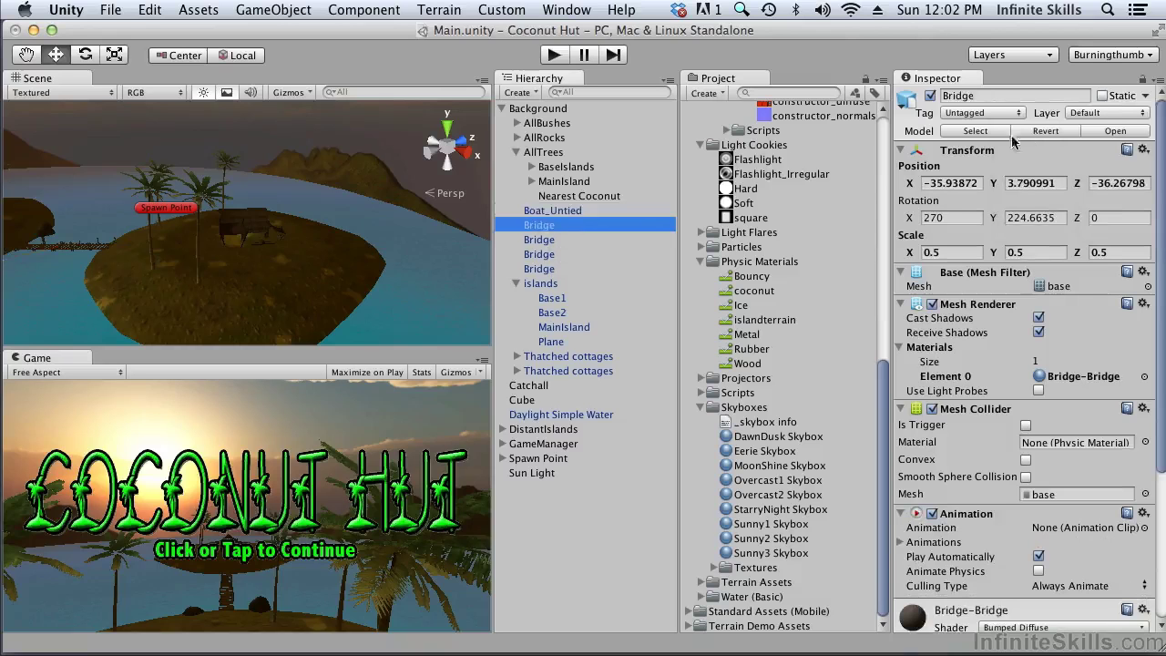
click(1103, 95)
click(547, 239)
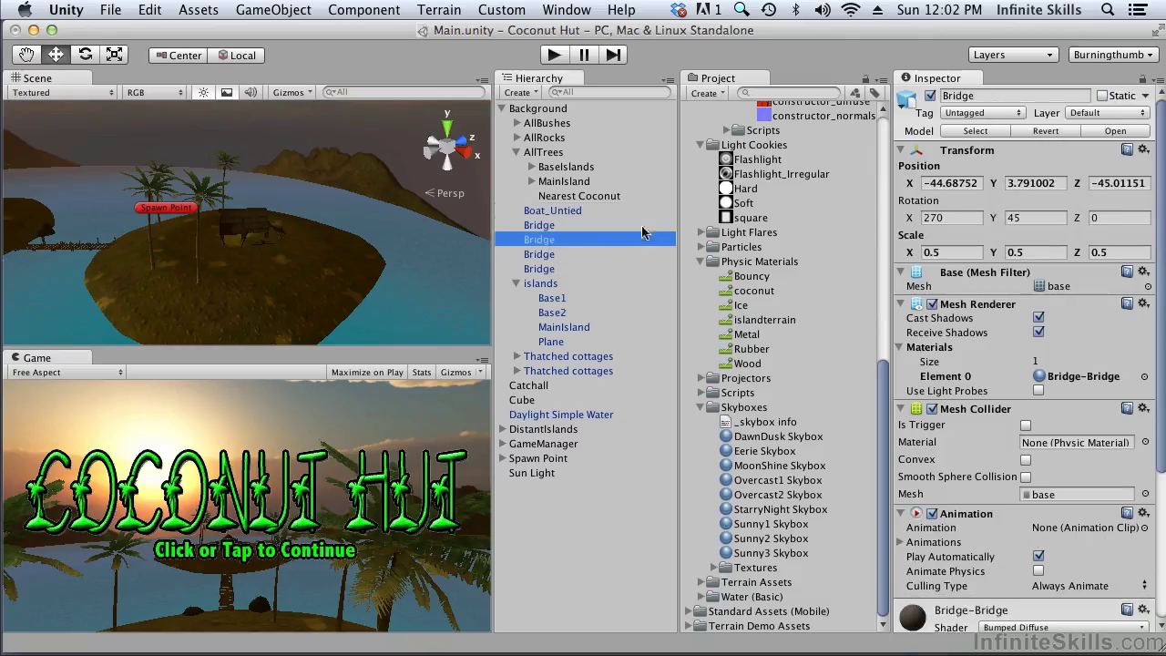
click(537, 255)
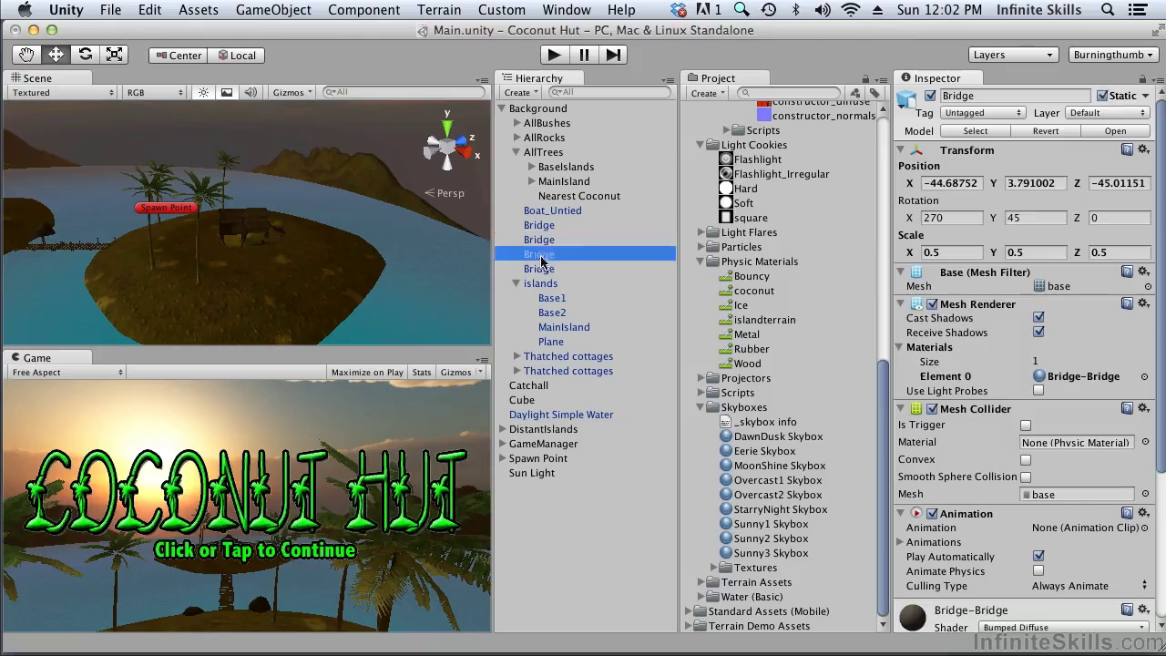
click(1103, 95)
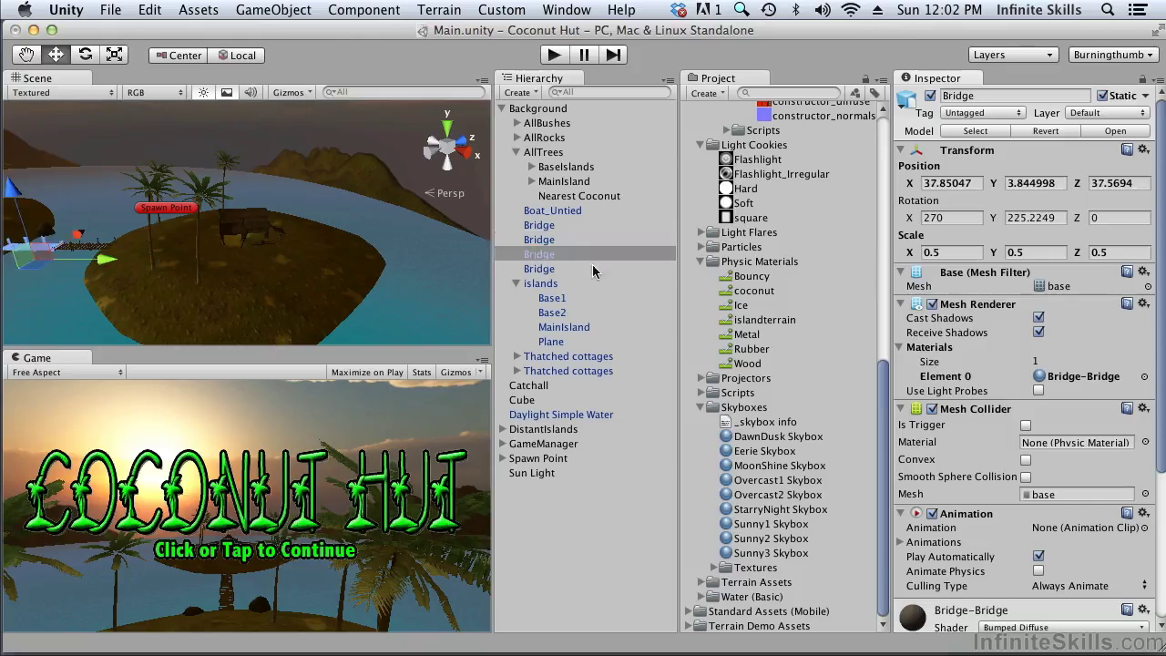
click(593, 269)
click(1103, 95)
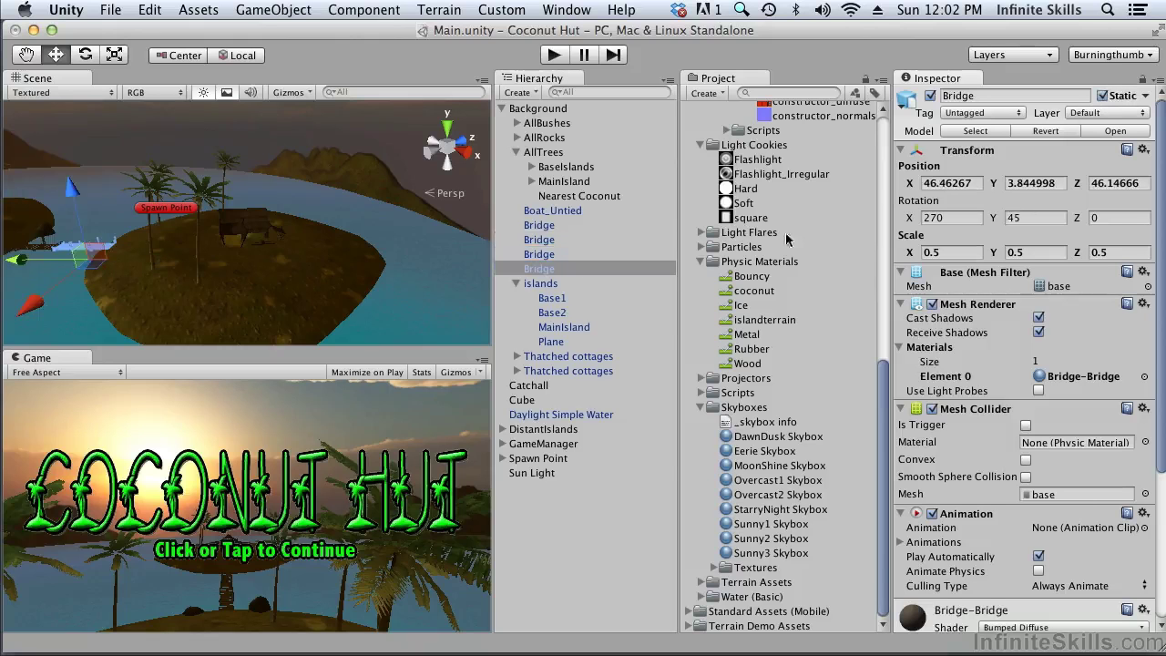
Review the static flags of Base1, Base2, MainIsland and the Plane.
click(557, 297)
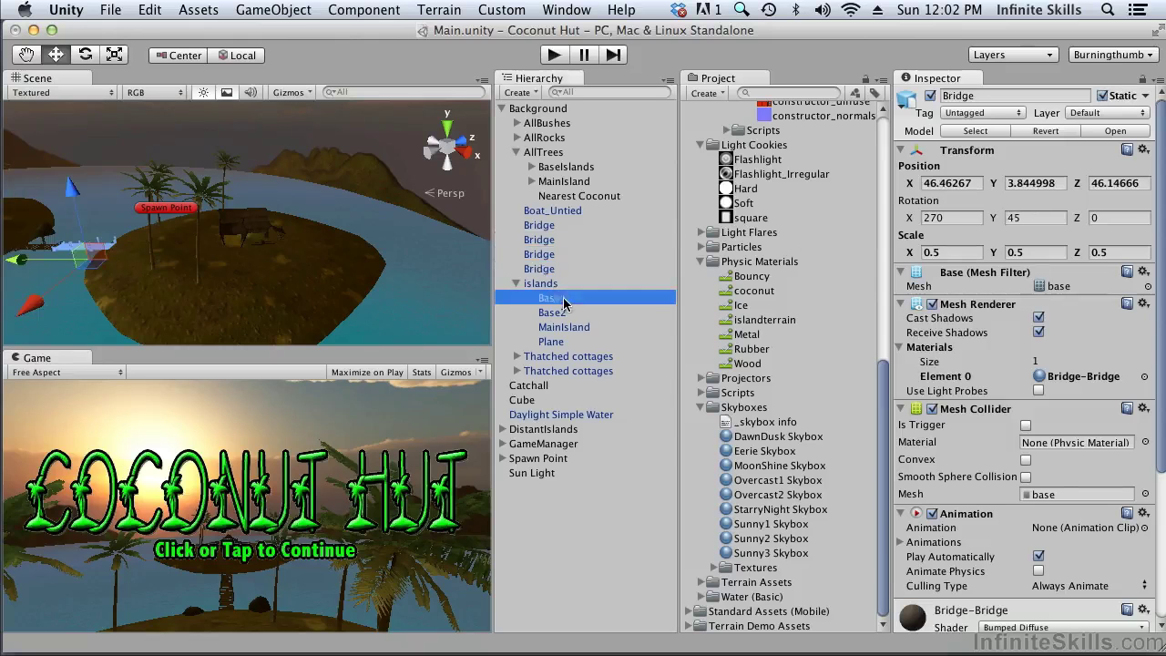
click(570, 313)
click(577, 327)
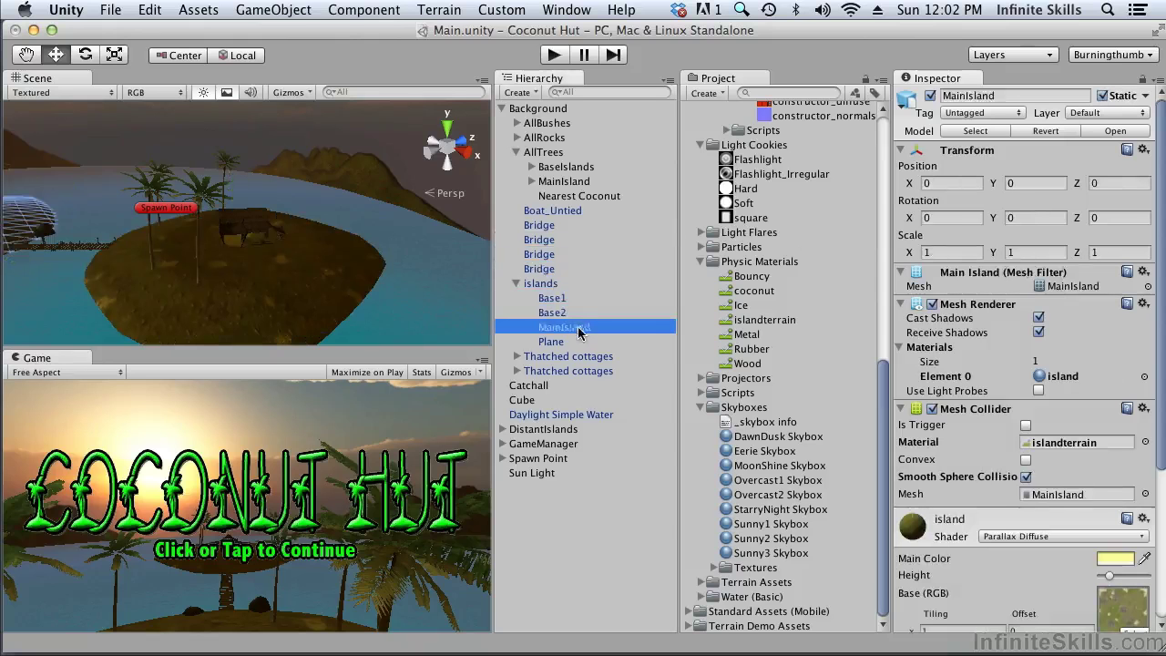
click(567, 341)
Mark the first Thatched cottages static for this object only, leaving its children unchanged.
click(543, 356)
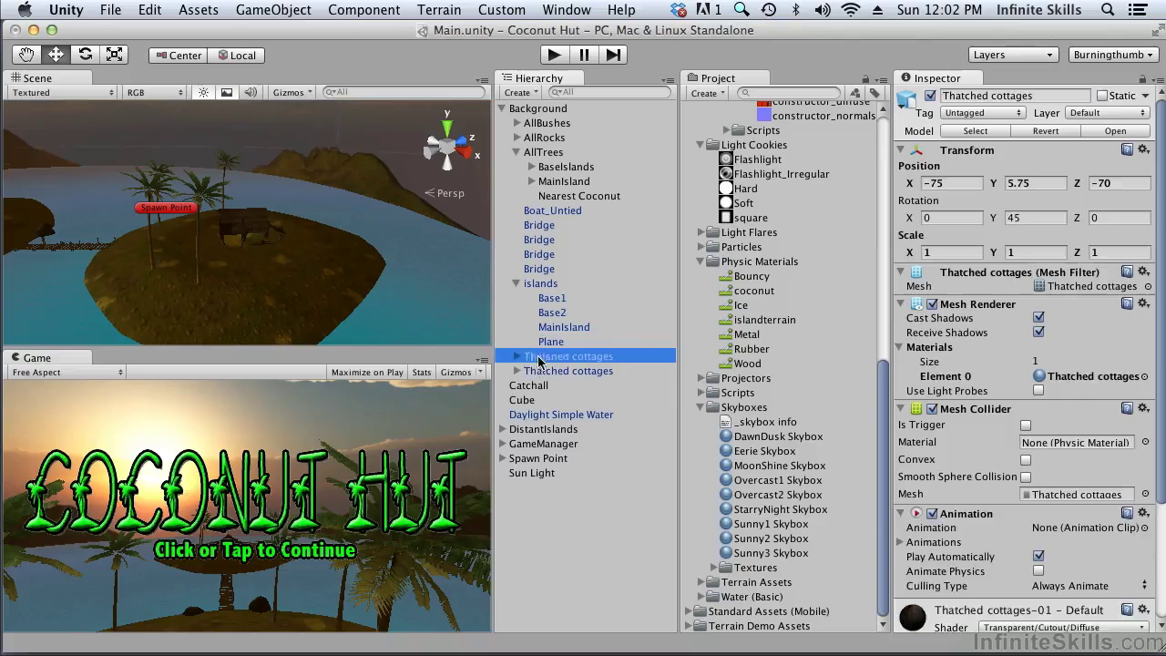
click(1102, 97)
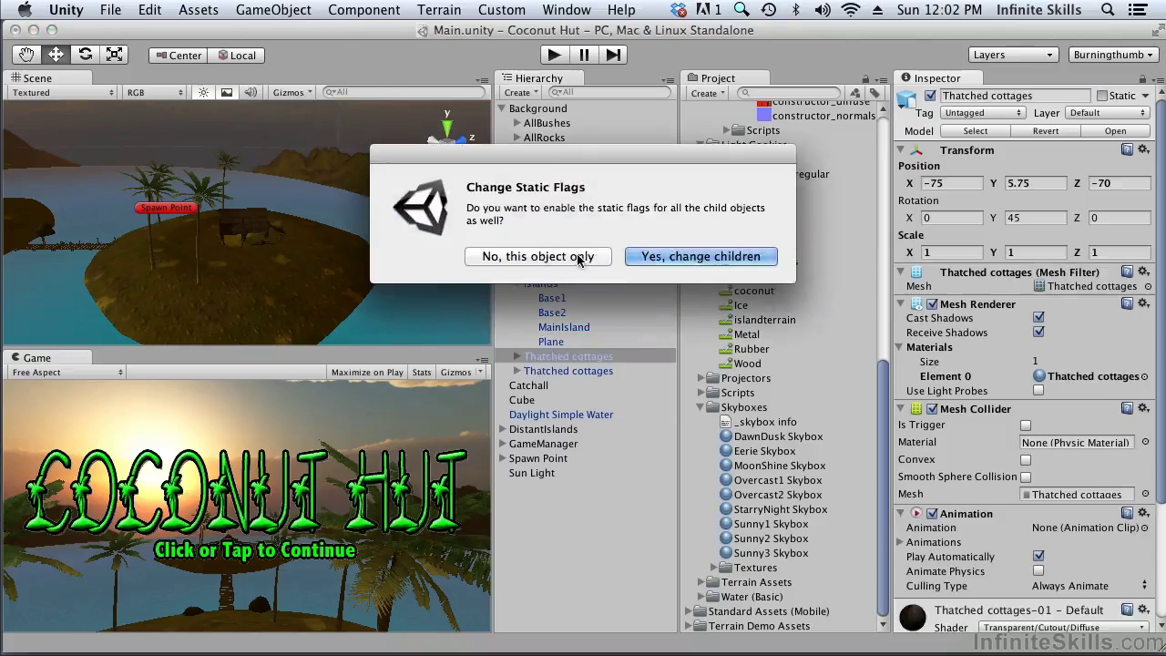
click(578, 258)
Set the second Thatched cottages to Lightmap Static for this object only, then collapse the groups.
click(538, 371)
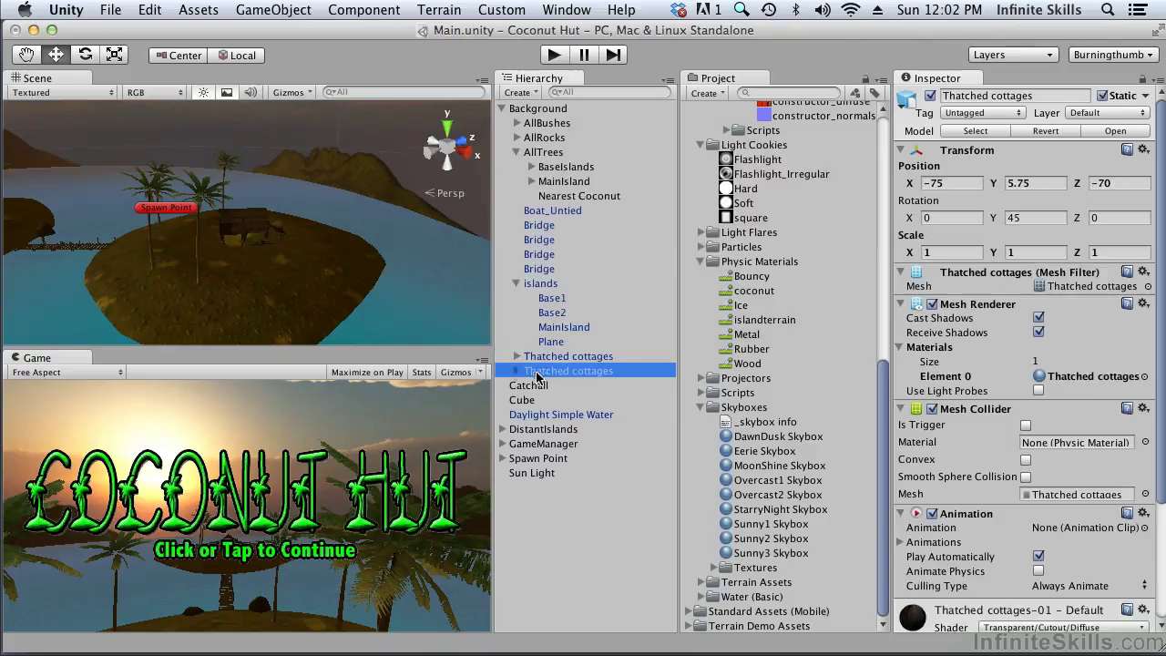
click(517, 371)
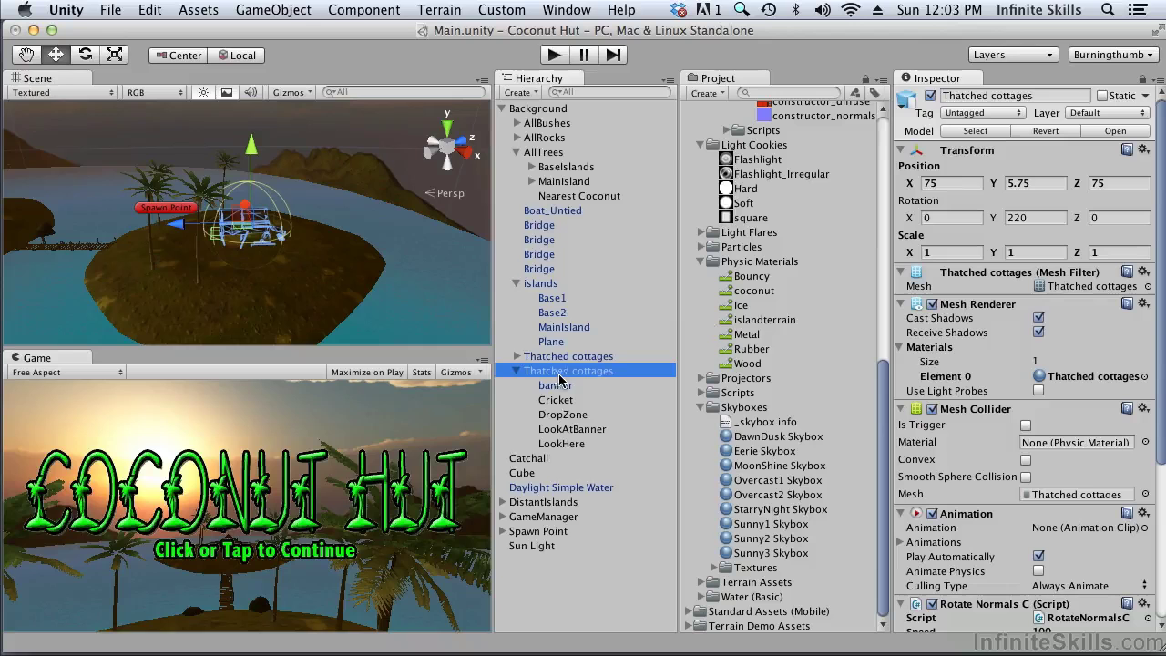
click(1145, 95)
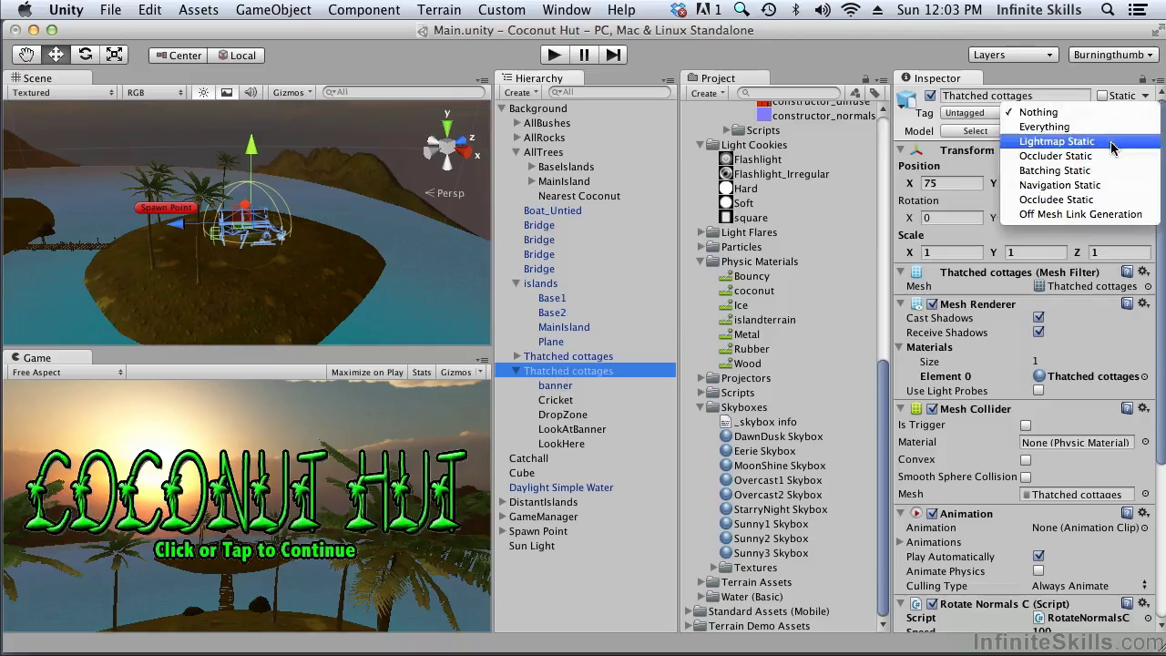
click(1056, 141)
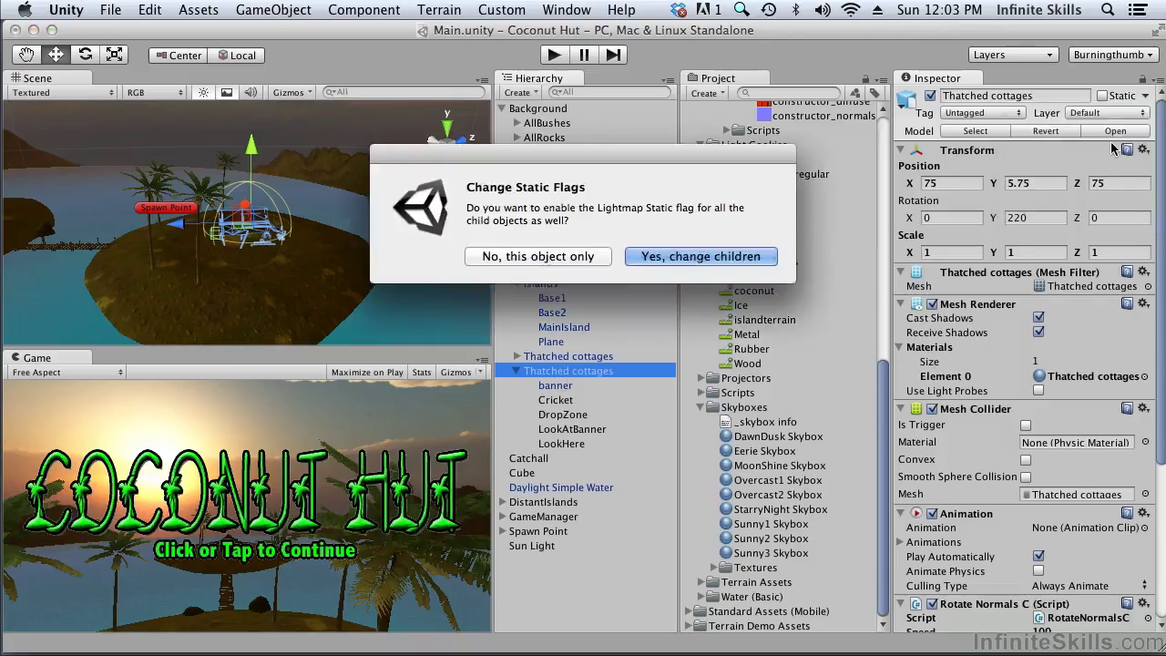
click(569, 257)
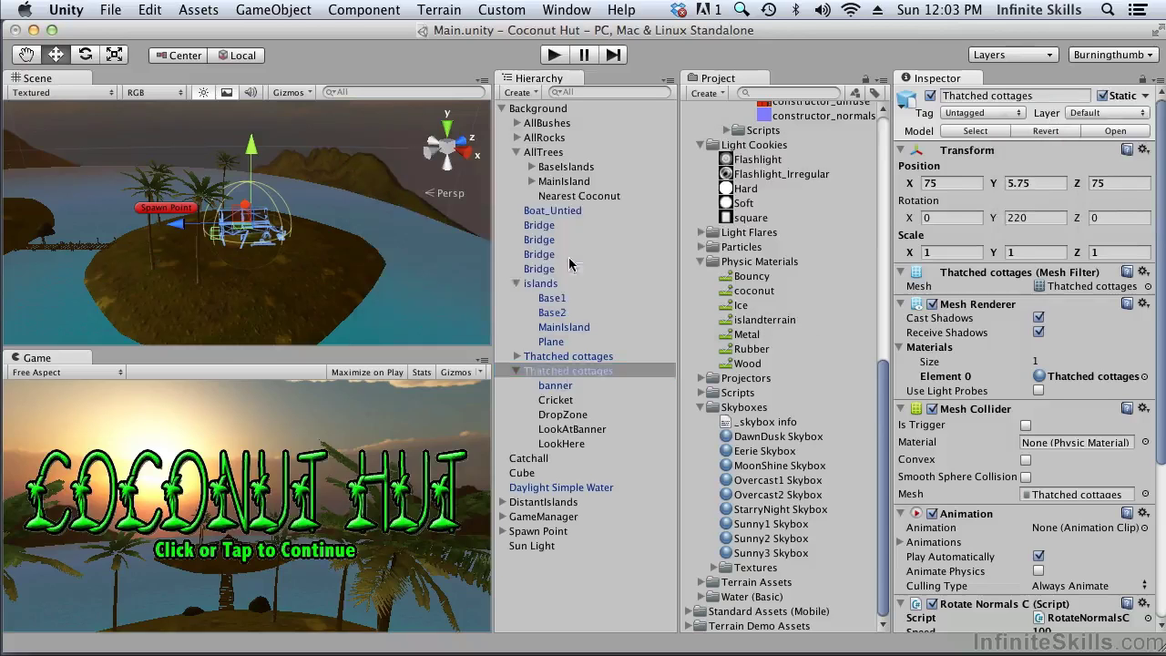
click(516, 283)
click(518, 312)
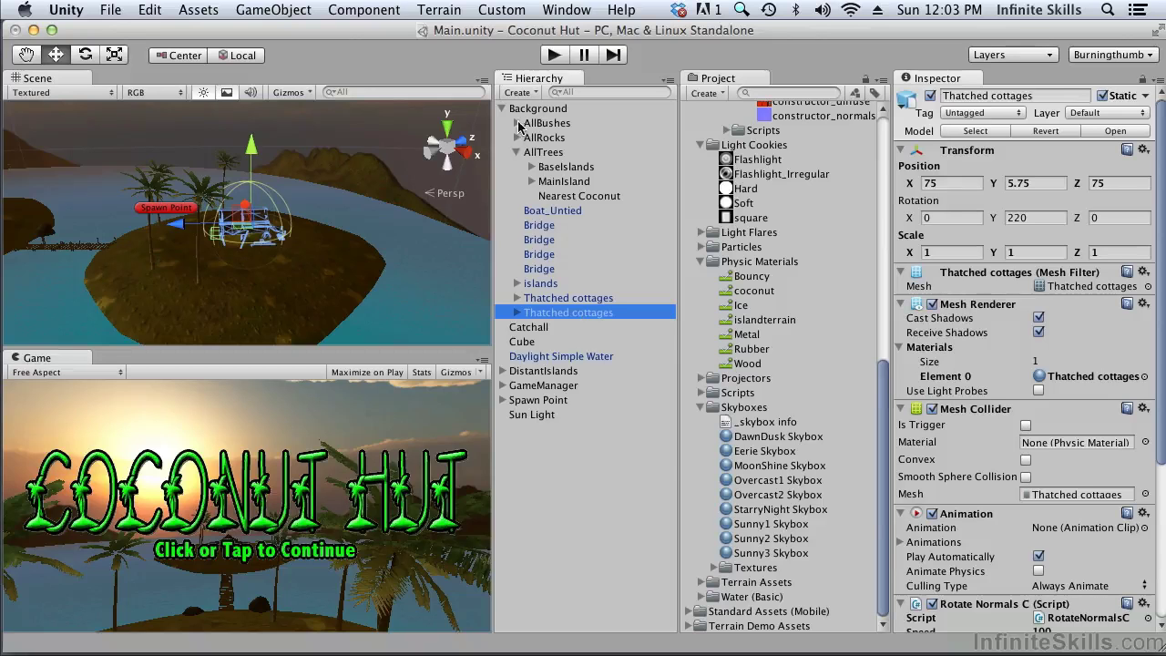
Locate the Bush4 model in the Project by searching 'bush'.
click(517, 123)
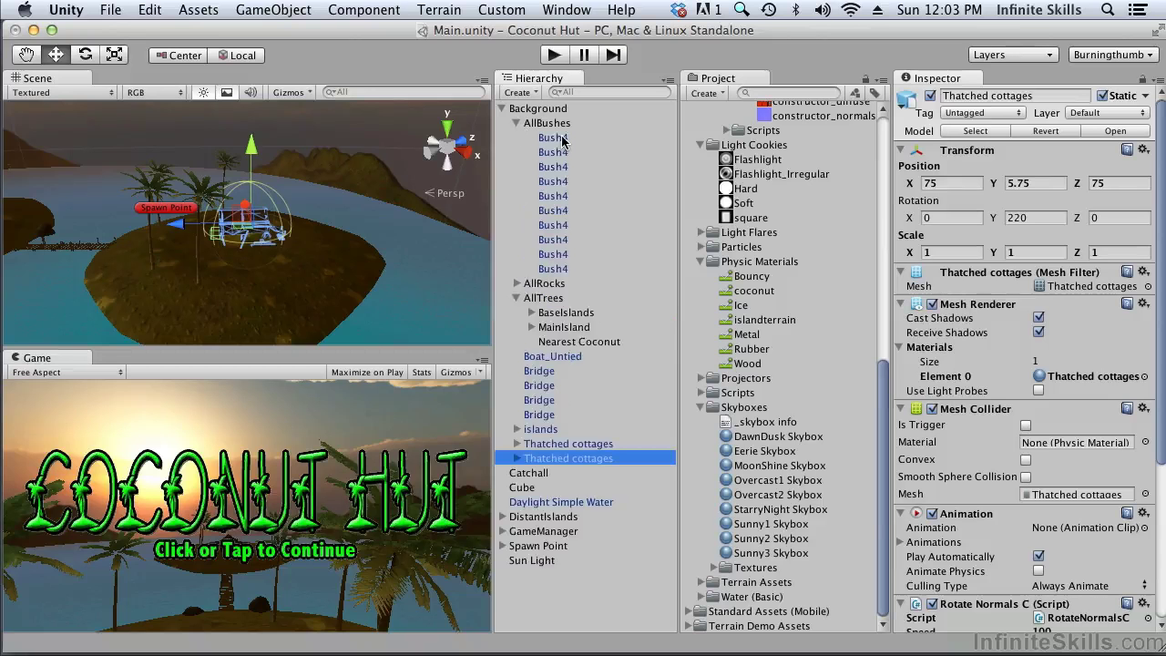
click(553, 138)
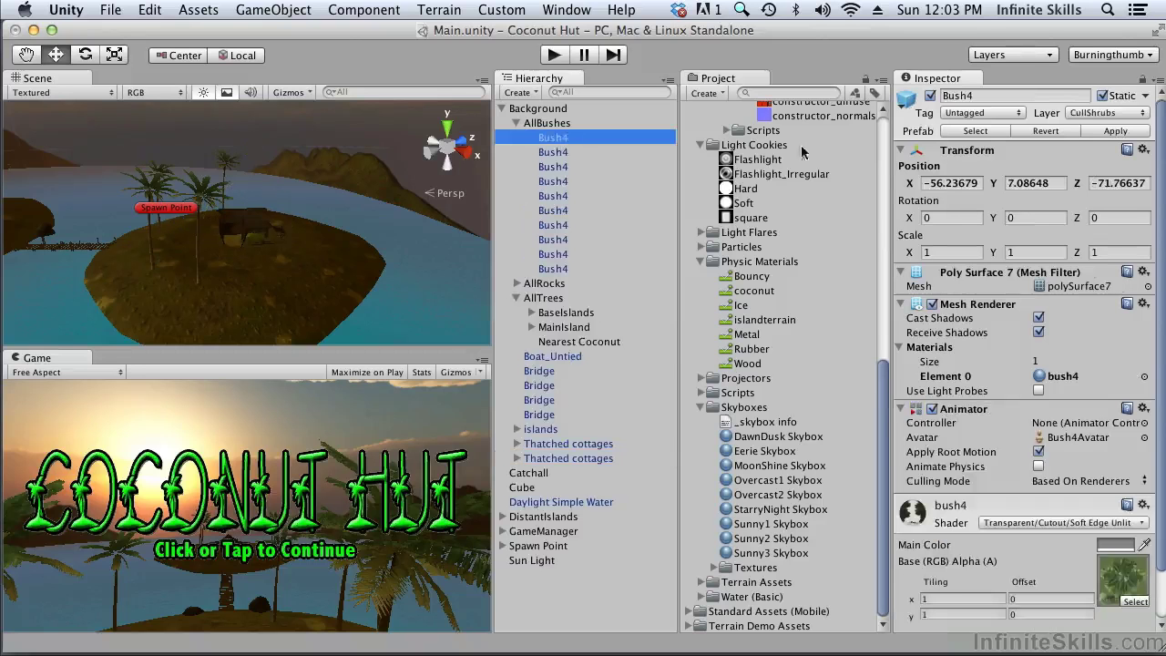
click(986, 133)
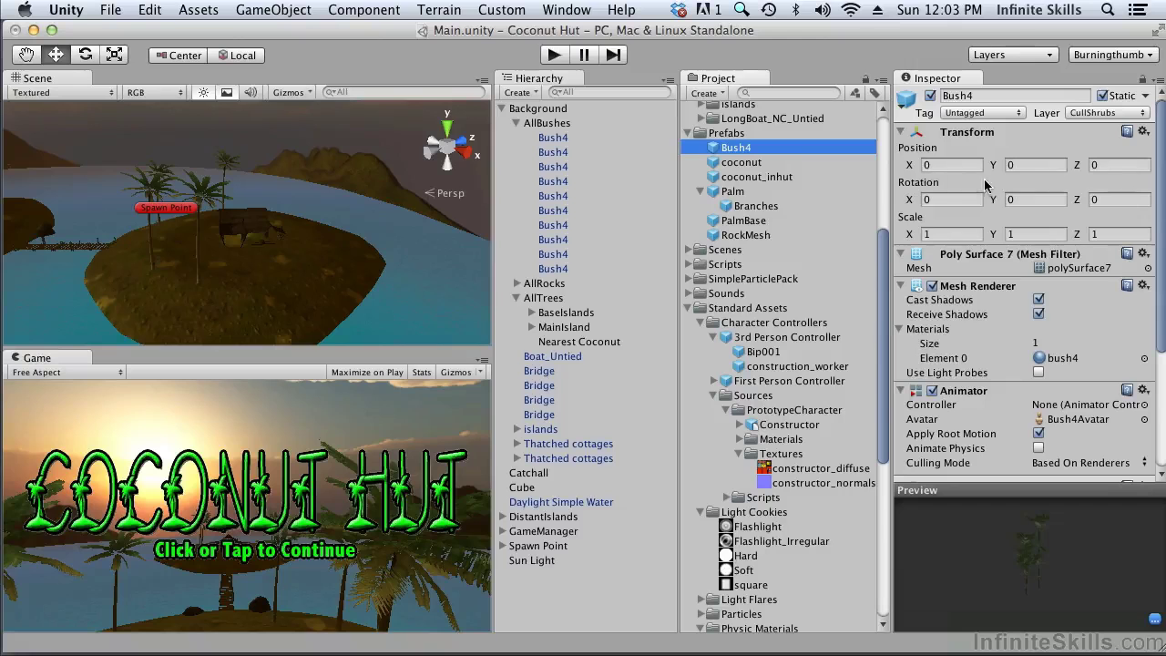
scroll(979, 185, down, 2)
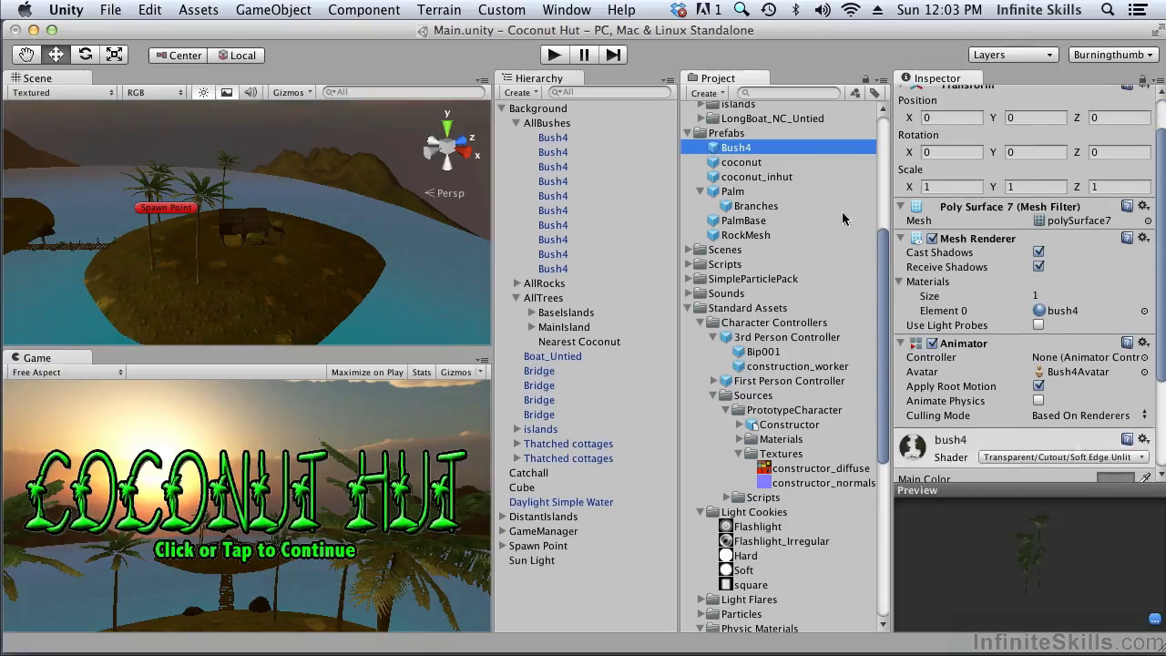
scroll(923, 208, up, 2)
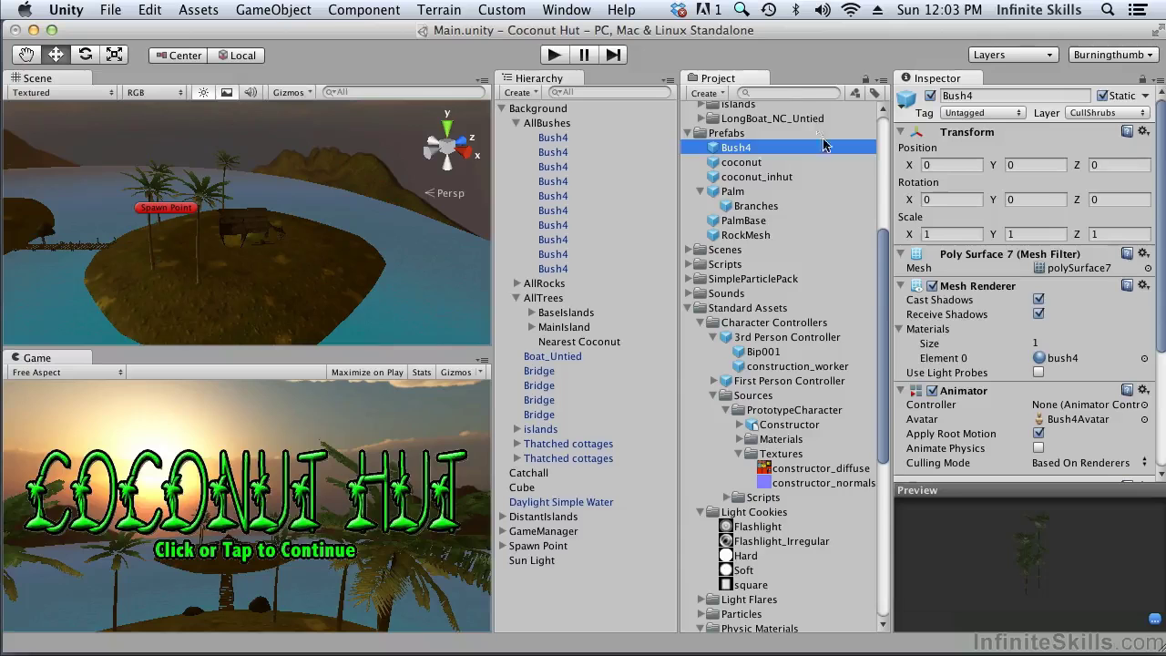
click(808, 93)
text(bush)
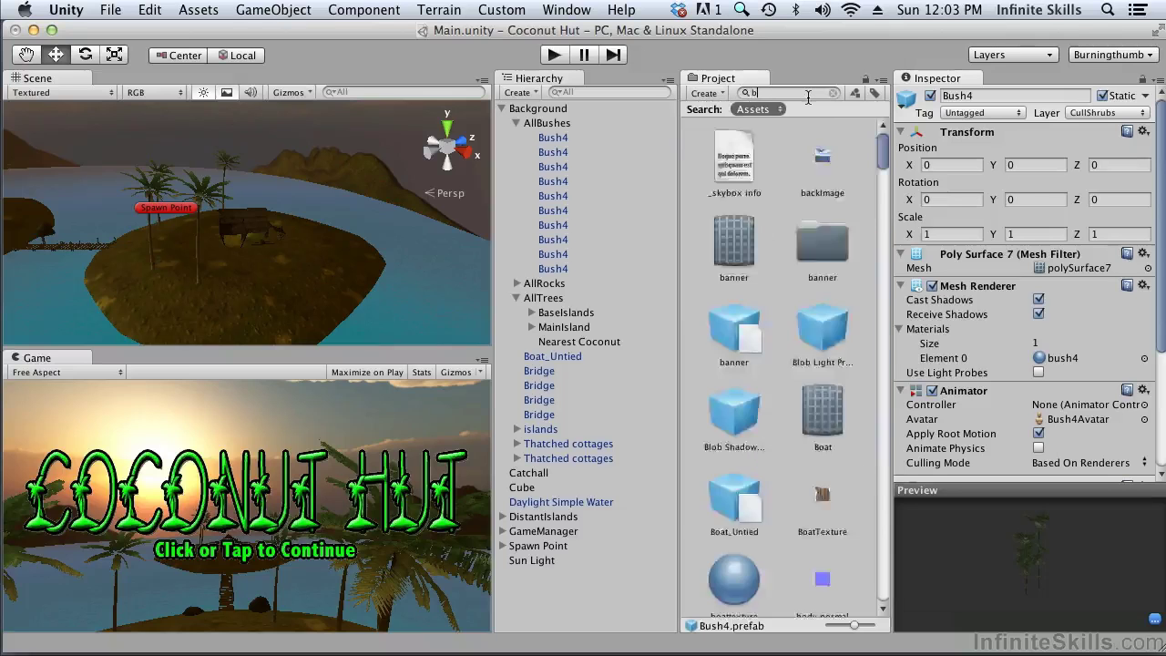
click(822, 241)
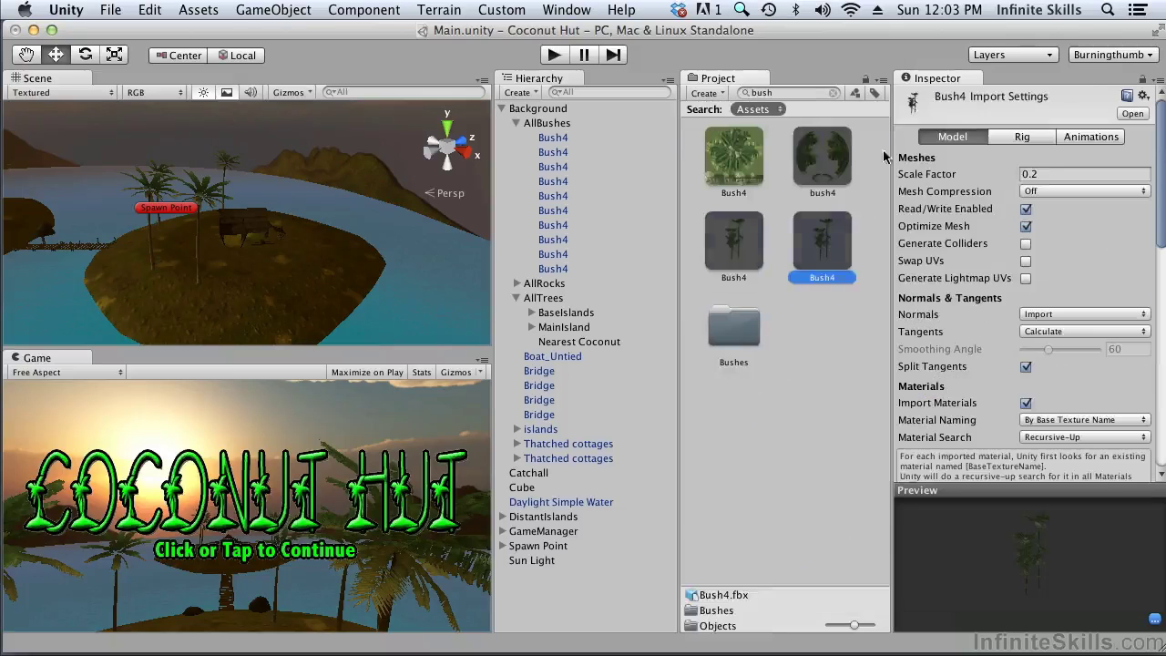
click(833, 93)
Enable Generate Lightmap UVs on the Bush4 model and apply.
scroll(828, 191, up, 2)
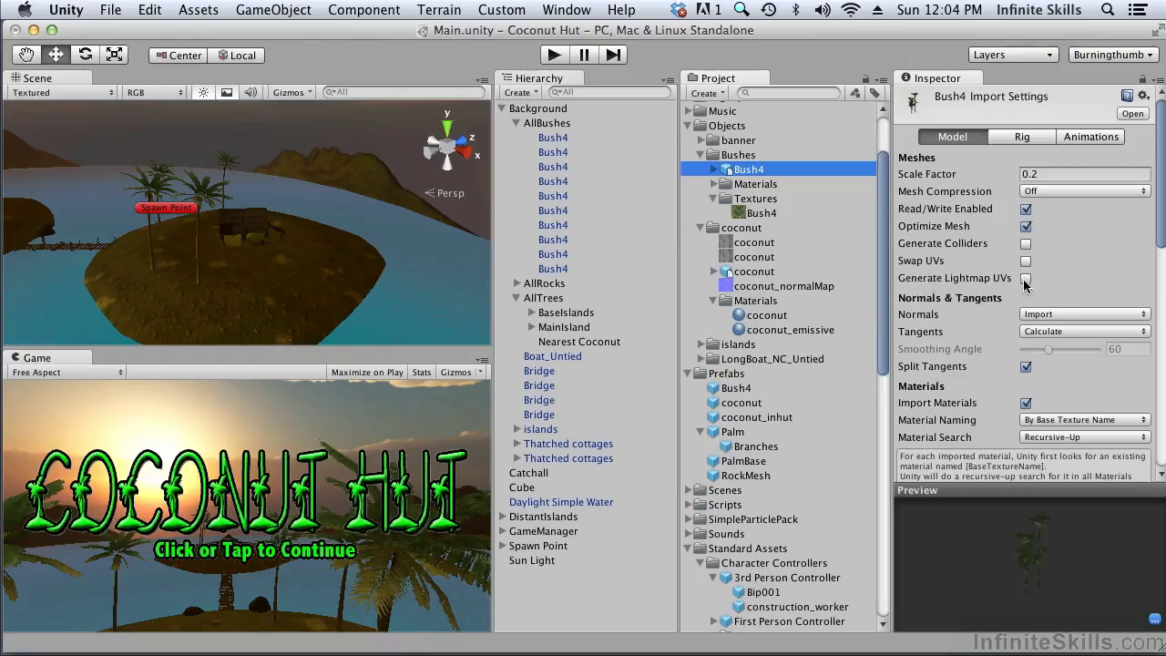
click(1026, 279)
scroll(1071, 294, down, 5)
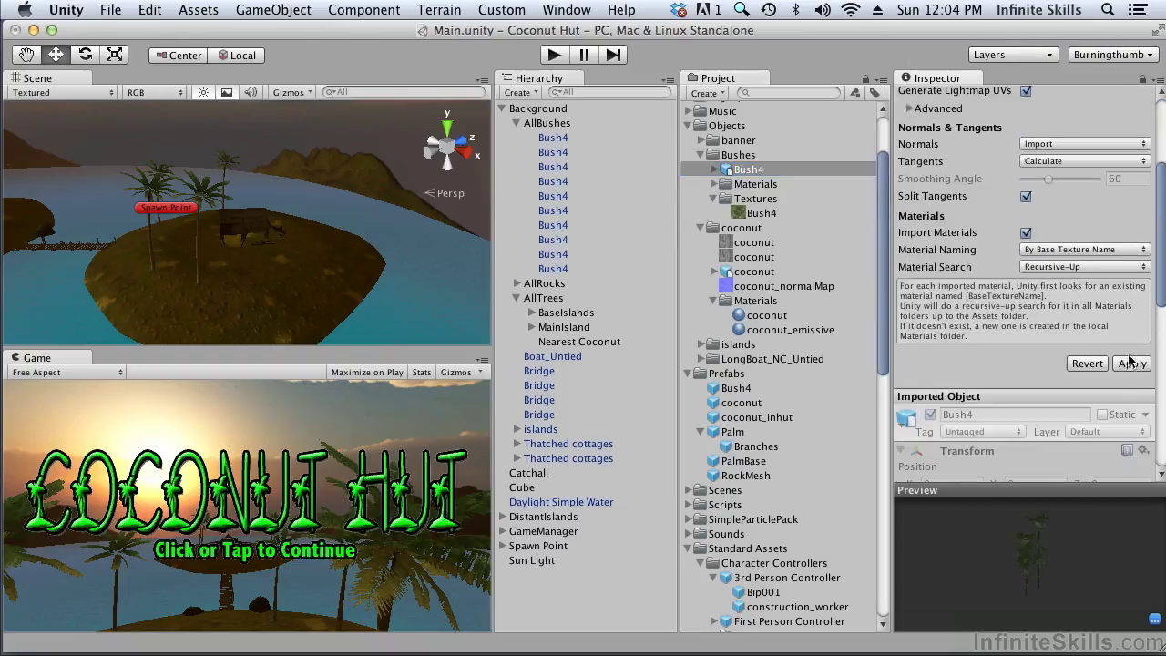
click(1132, 363)
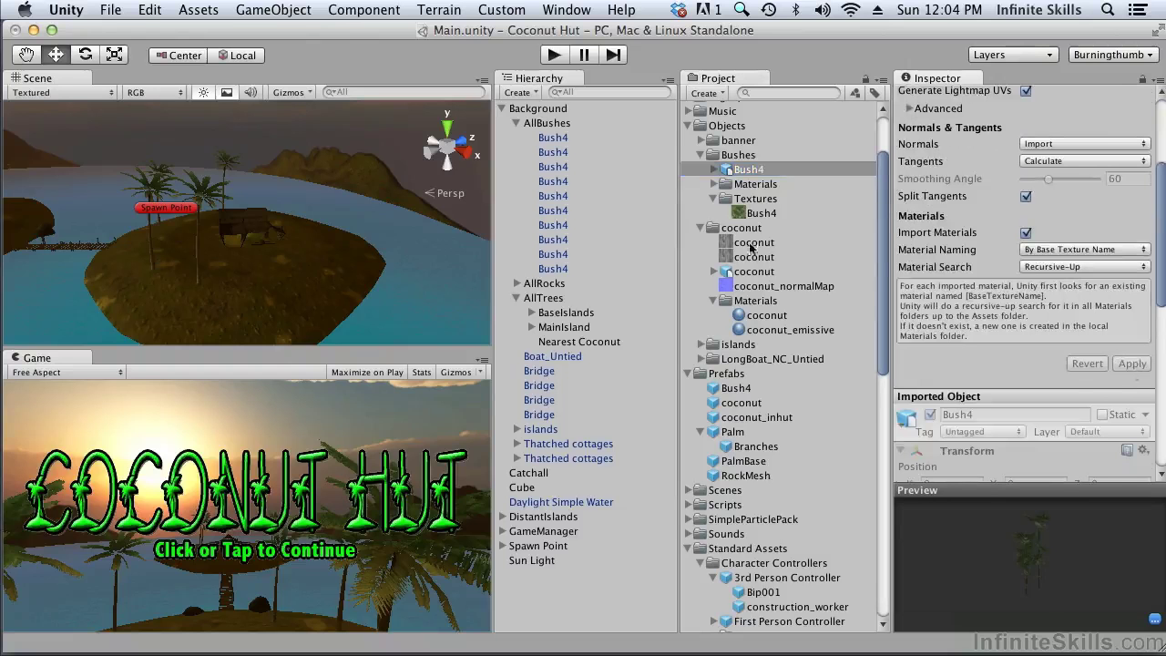
Enable Generate Lightmap UVs on the RockMesh model and apply.
click(517, 123)
click(516, 139)
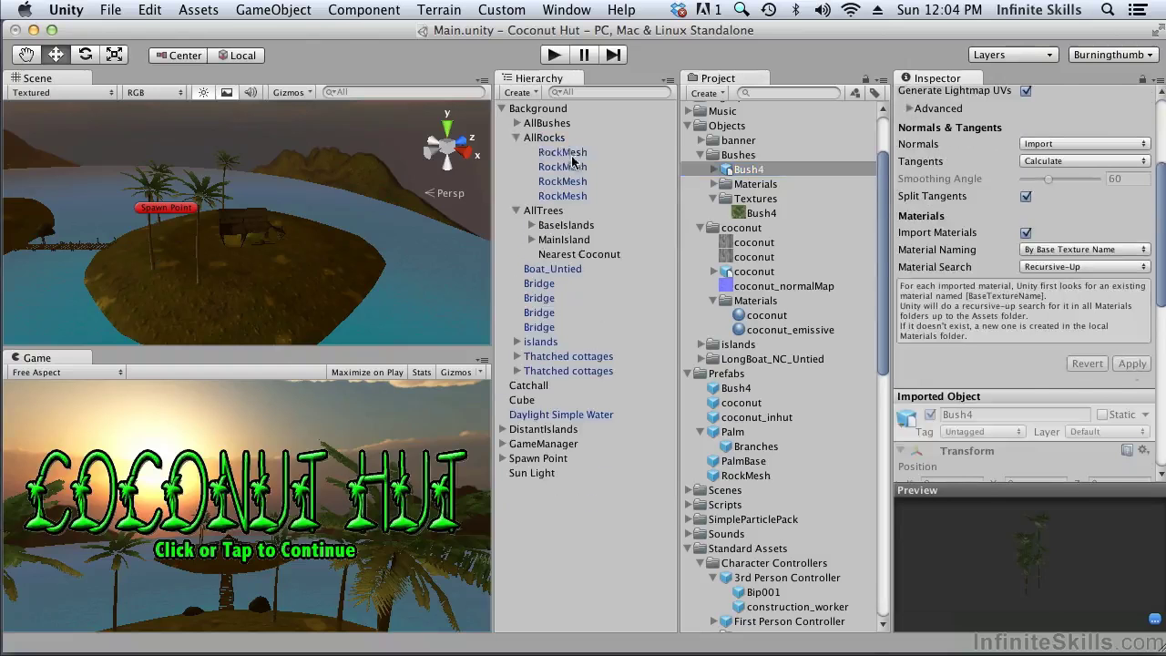
click(562, 152)
scroll(1030, 224, up, 5)
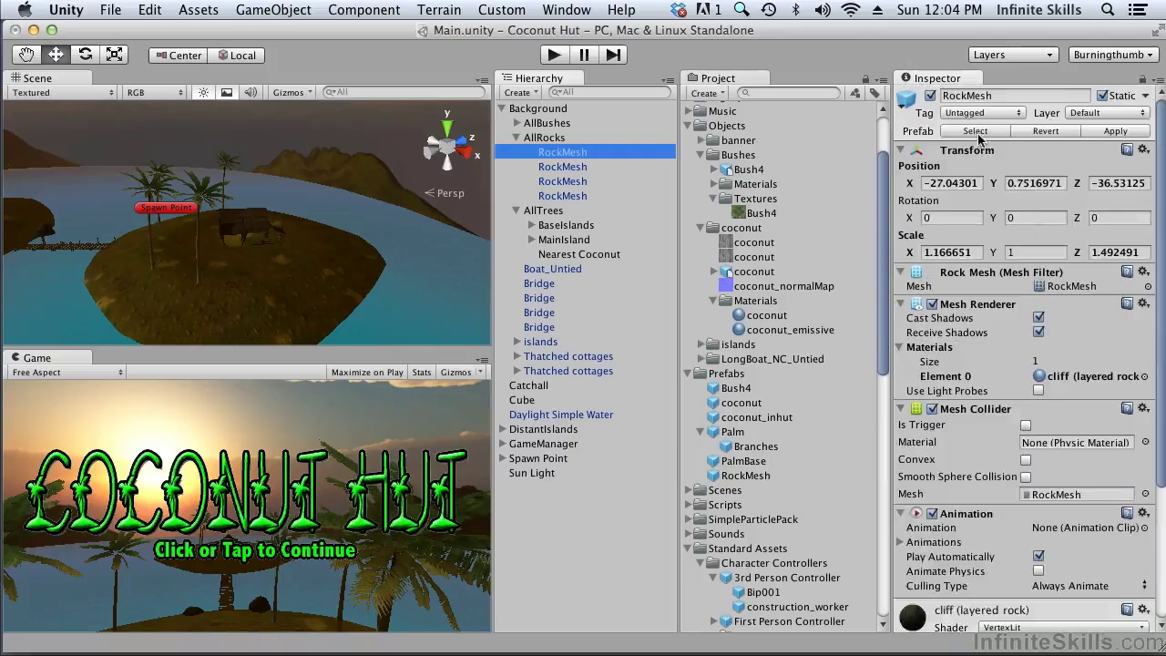
click(978, 133)
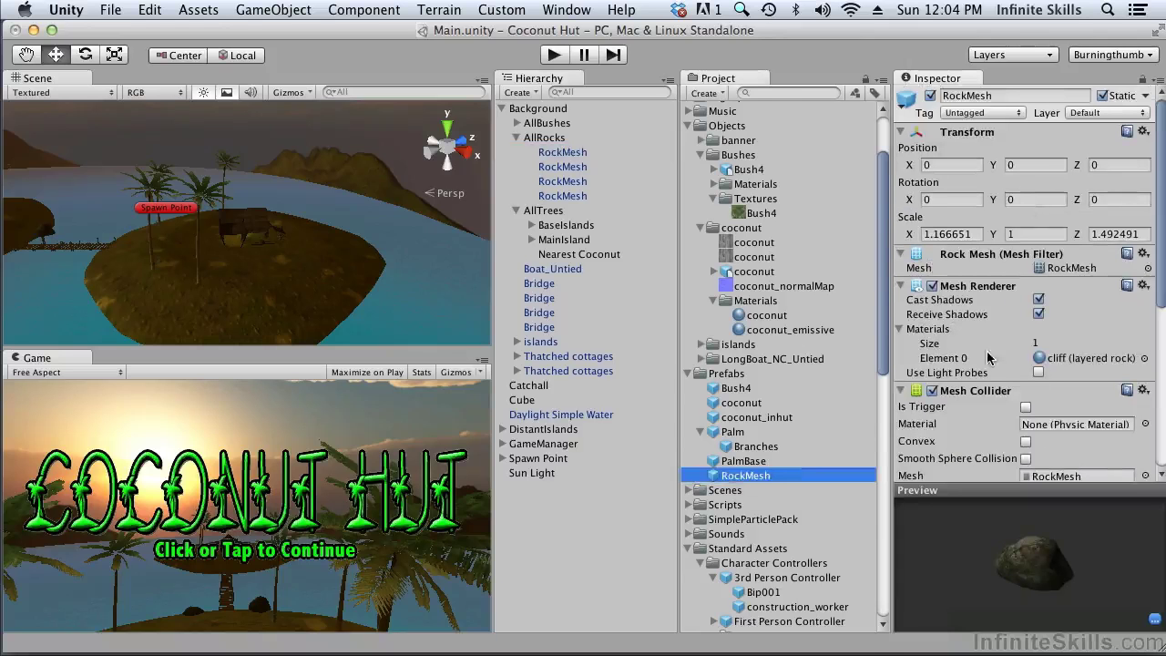
click(1071, 268)
scroll(800, 389, down, 1)
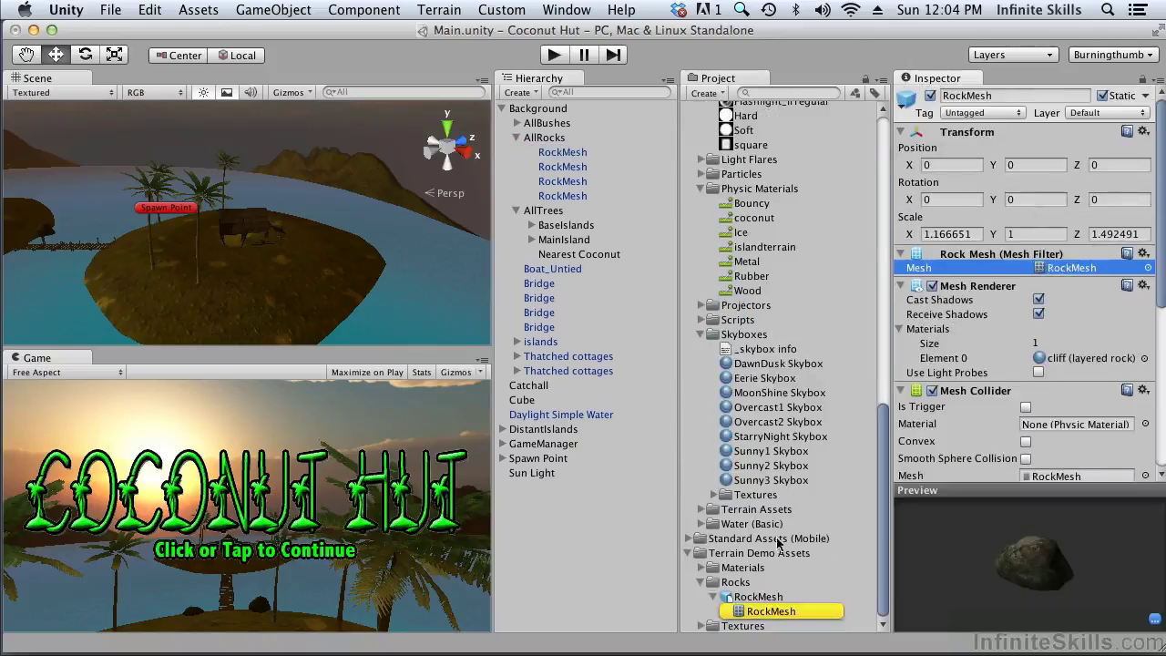
click(775, 597)
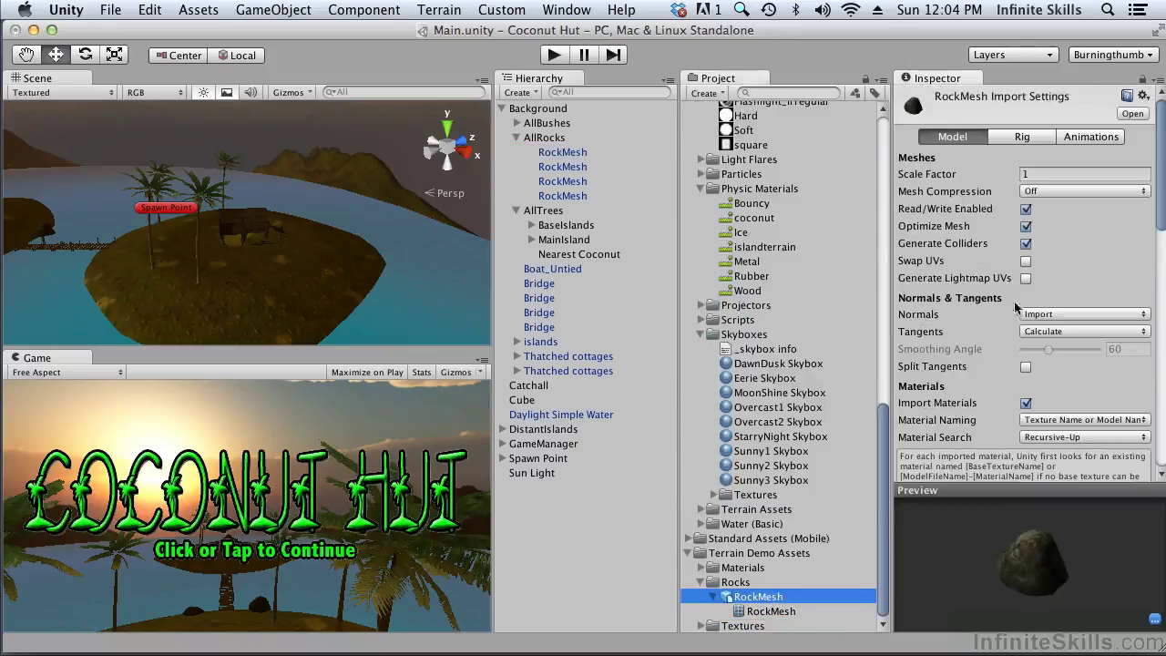
click(1025, 278)
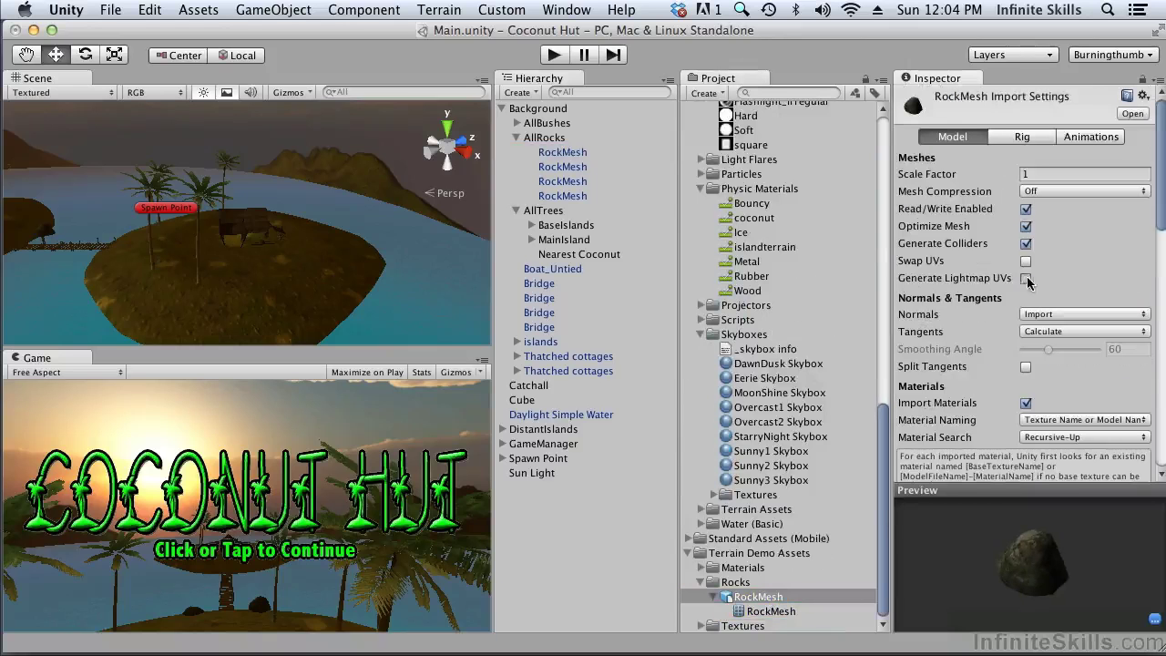
scroll(1093, 310, down, 6)
click(1133, 287)
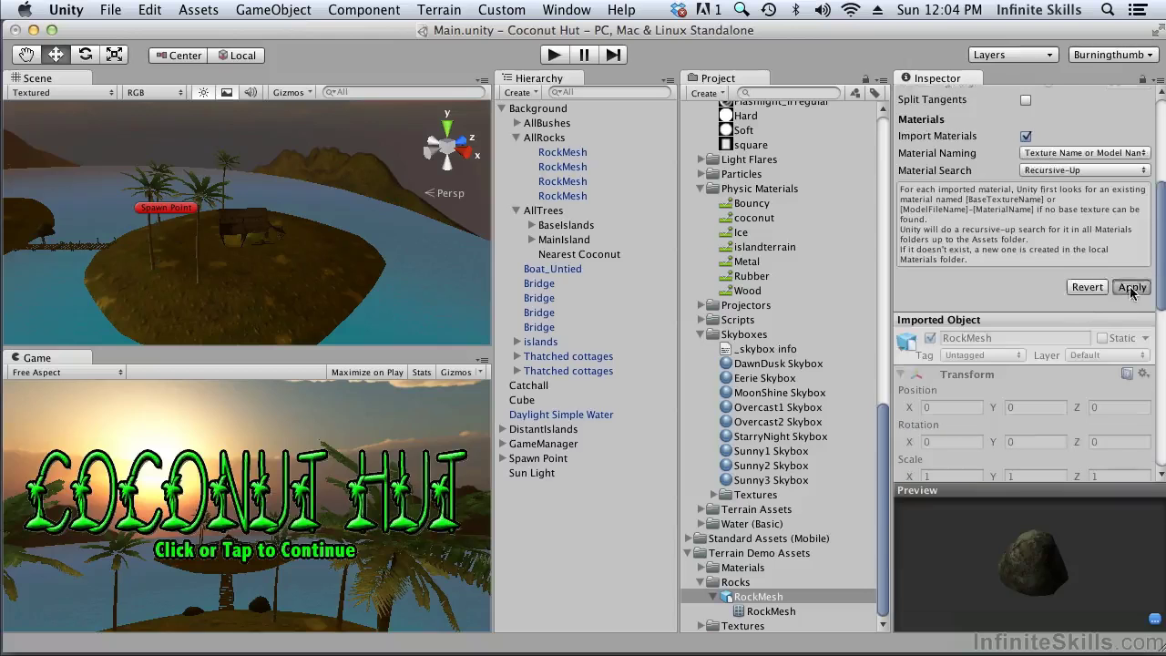
Enable Generate Lightmap UVs on the Palm model from a PalmBase tree and apply.
click(516, 137)
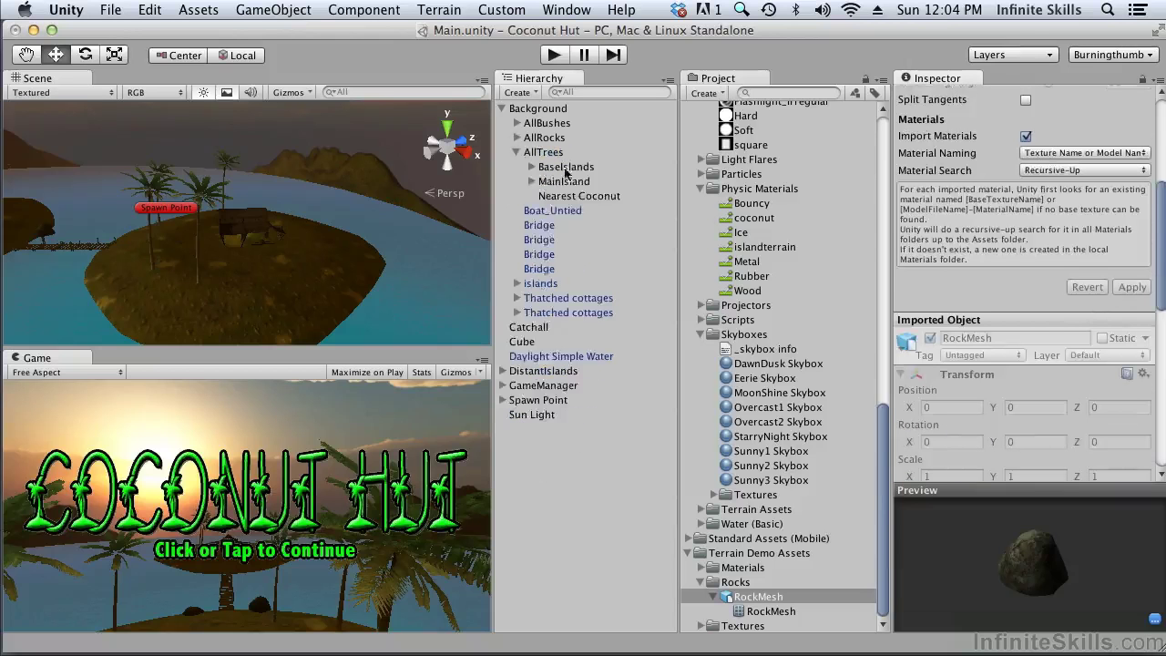
click(531, 166)
click(576, 182)
scroll(1002, 227, up, 5)
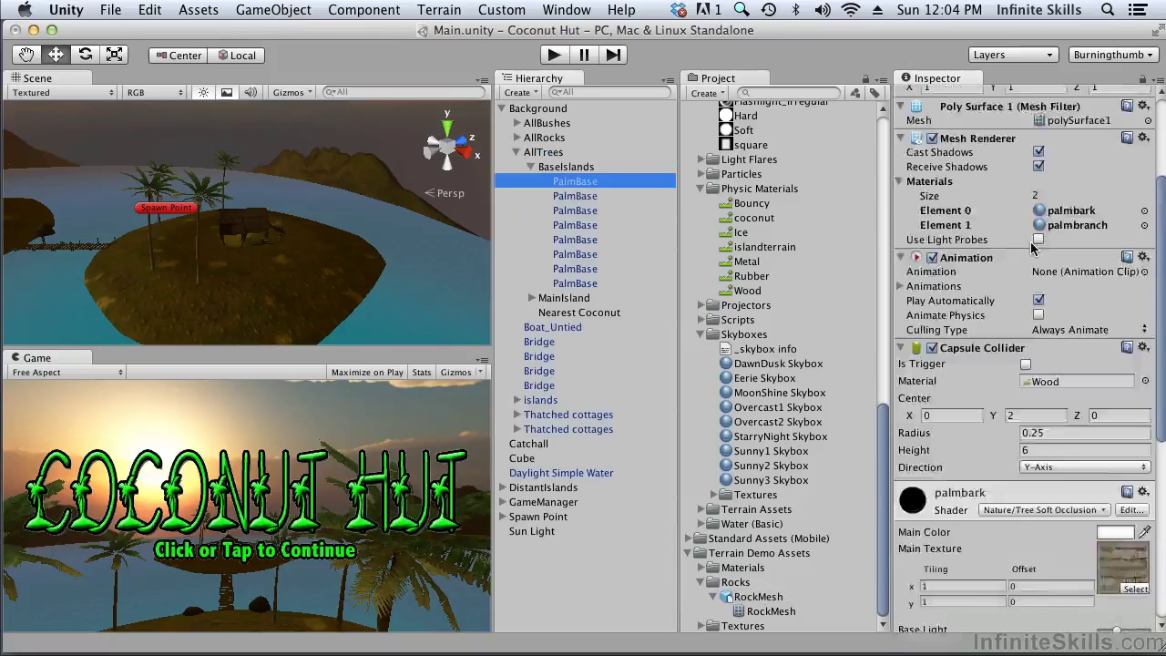
click(1069, 195)
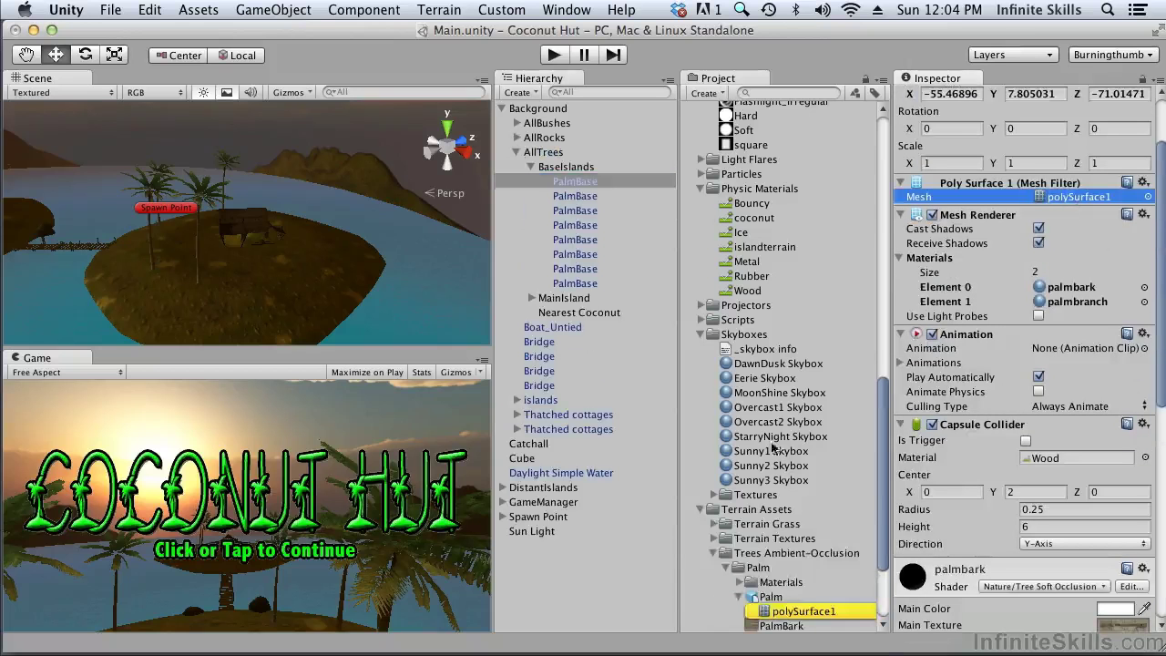
scroll(778, 481, down, 3)
click(770, 526)
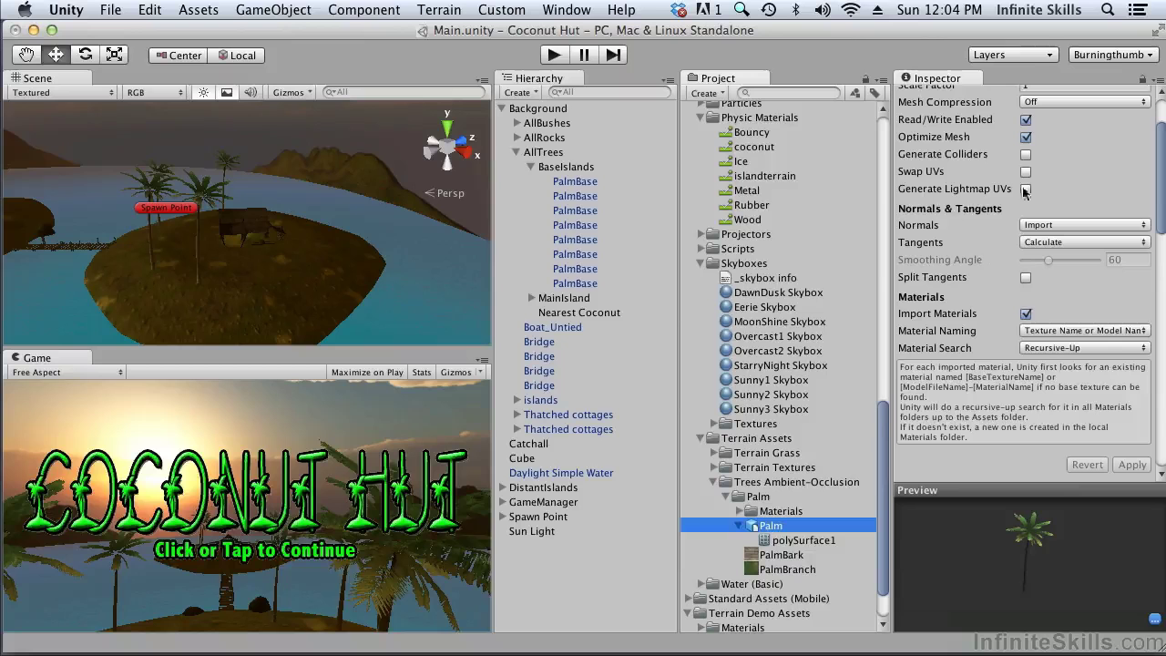
click(1027, 190)
scroll(1113, 405, down, 2)
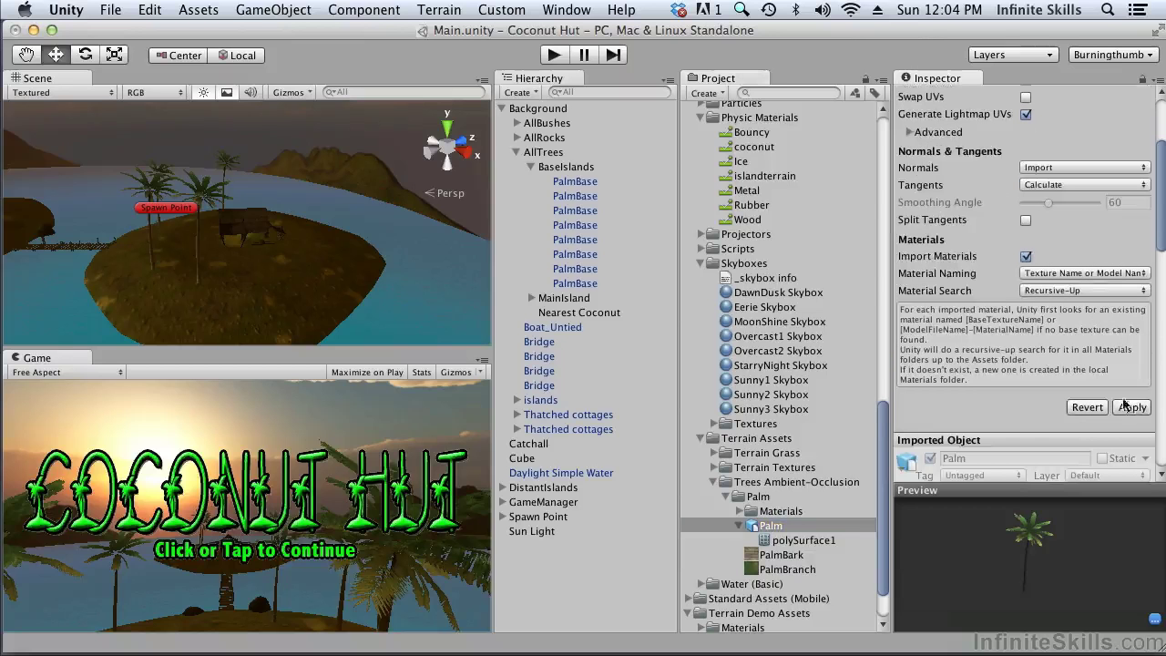
click(1132, 408)
Check the MainIsland Palm's model import settings, then select Boat_Untied.
click(530, 167)
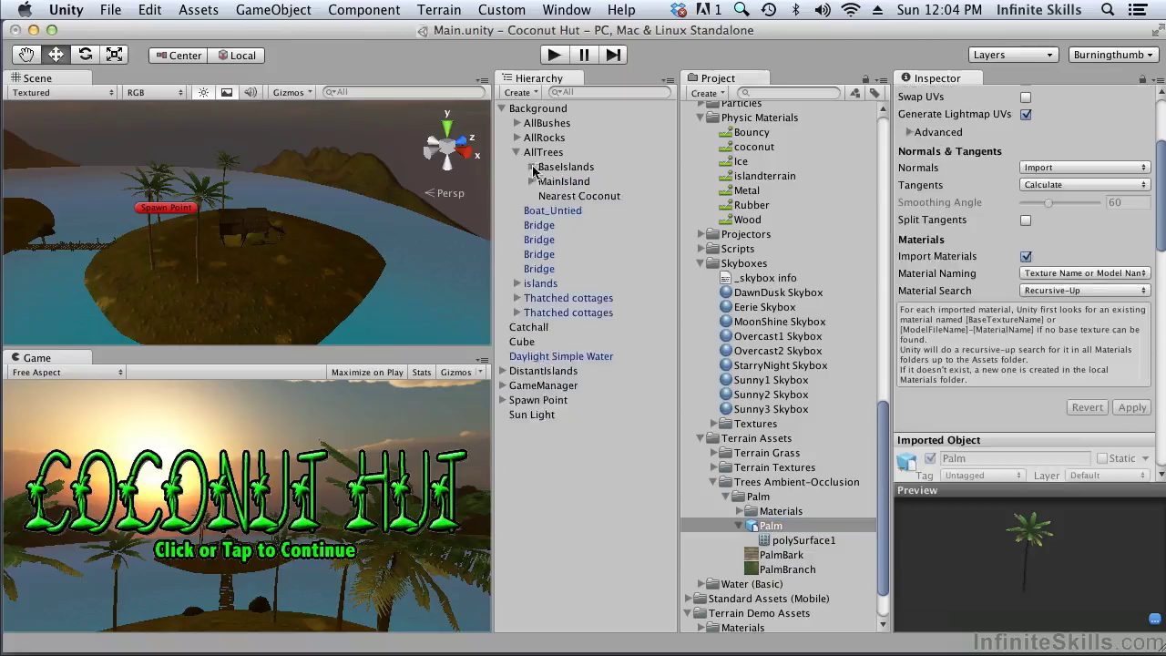
click(531, 183)
click(563, 197)
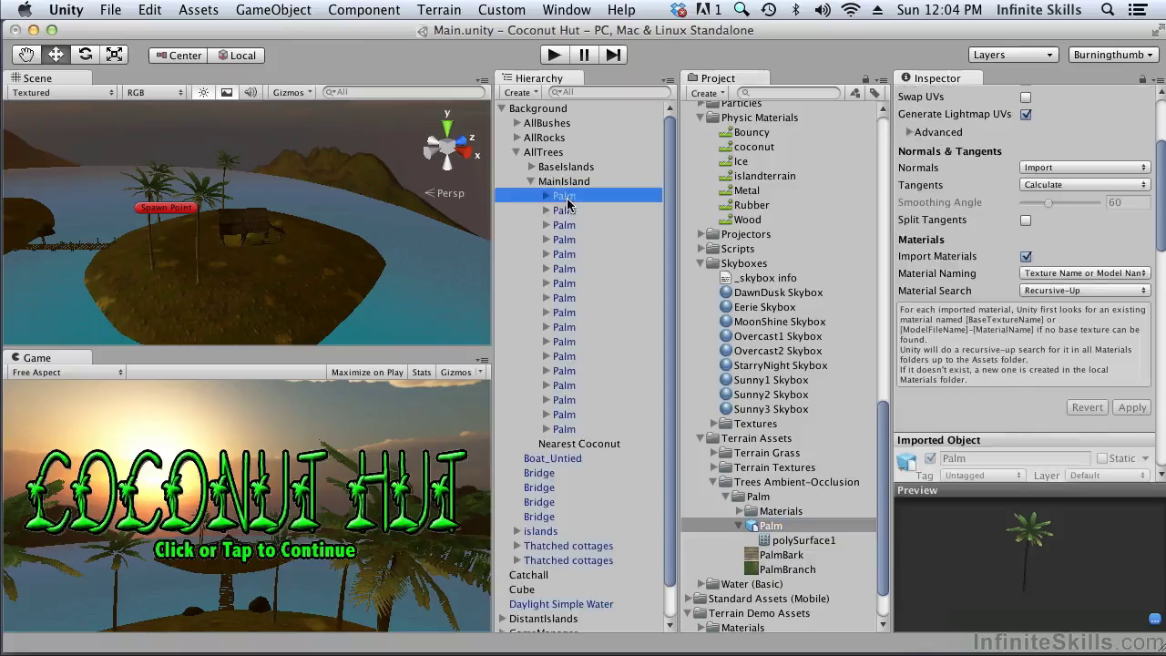
click(1066, 124)
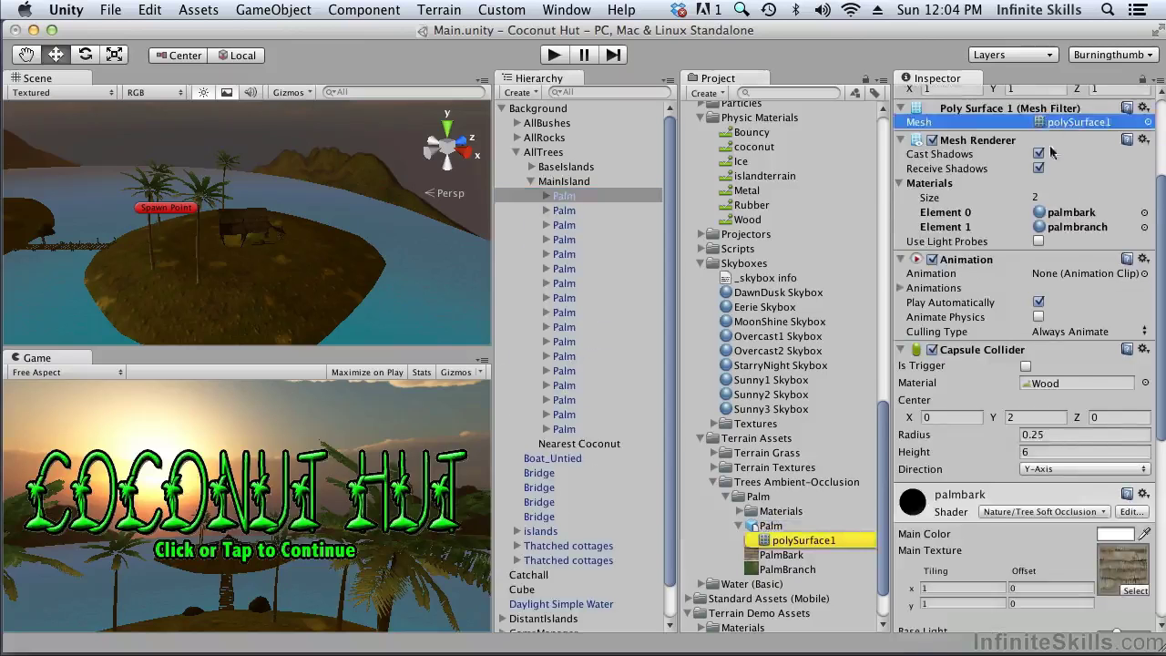
click(789, 529)
scroll(934, 246, up, 4)
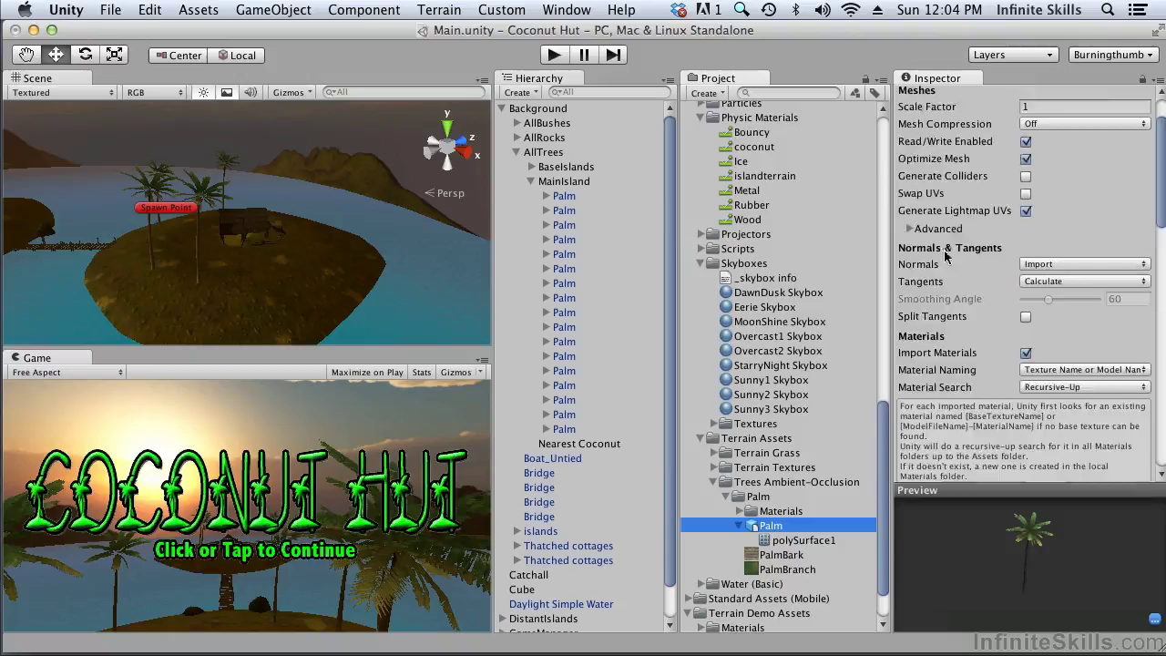
click(577, 462)
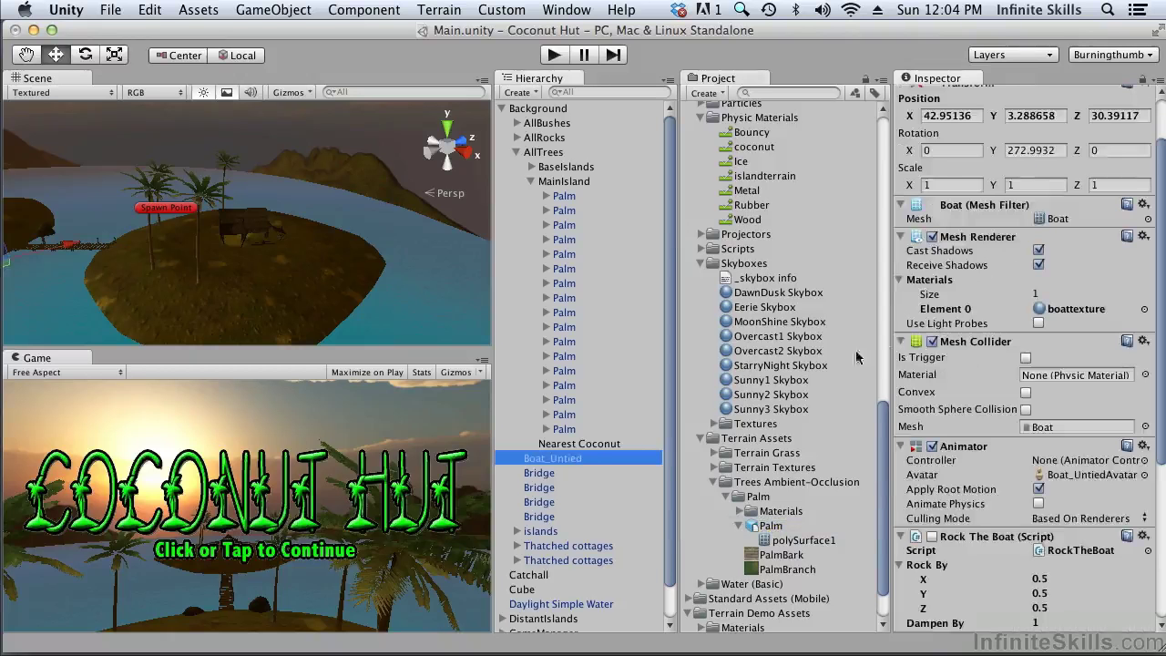
scroll(913, 334, up, 3)
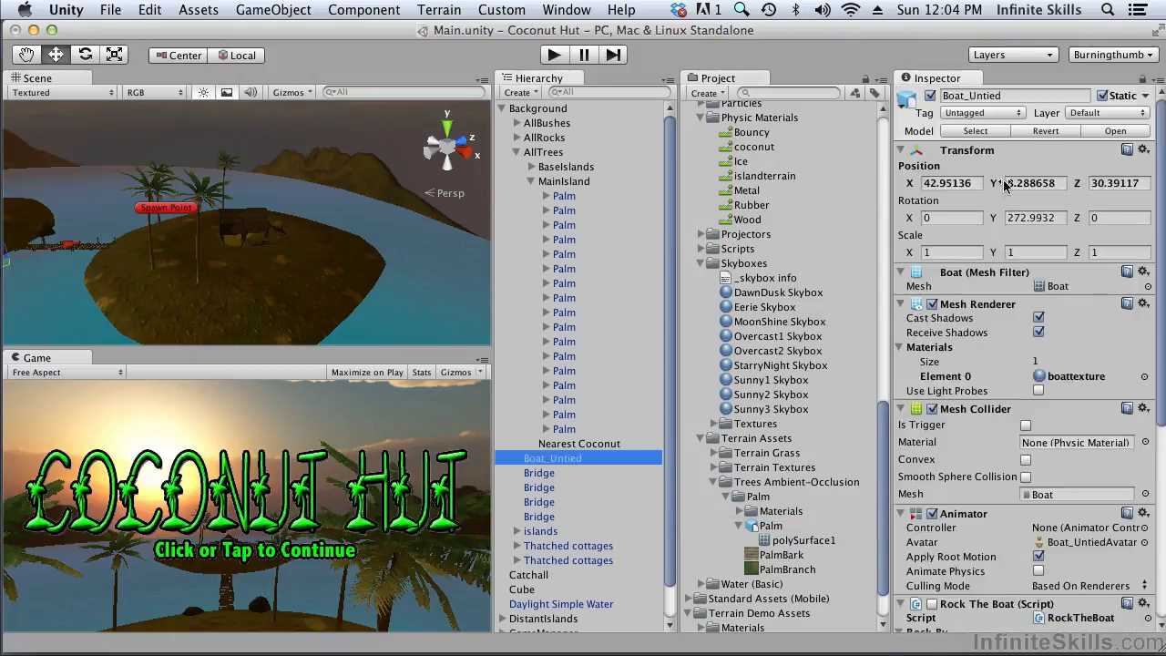
Inspect the Boat_Untied model's import settings for Generate Lightmap UVs.
click(1058, 287)
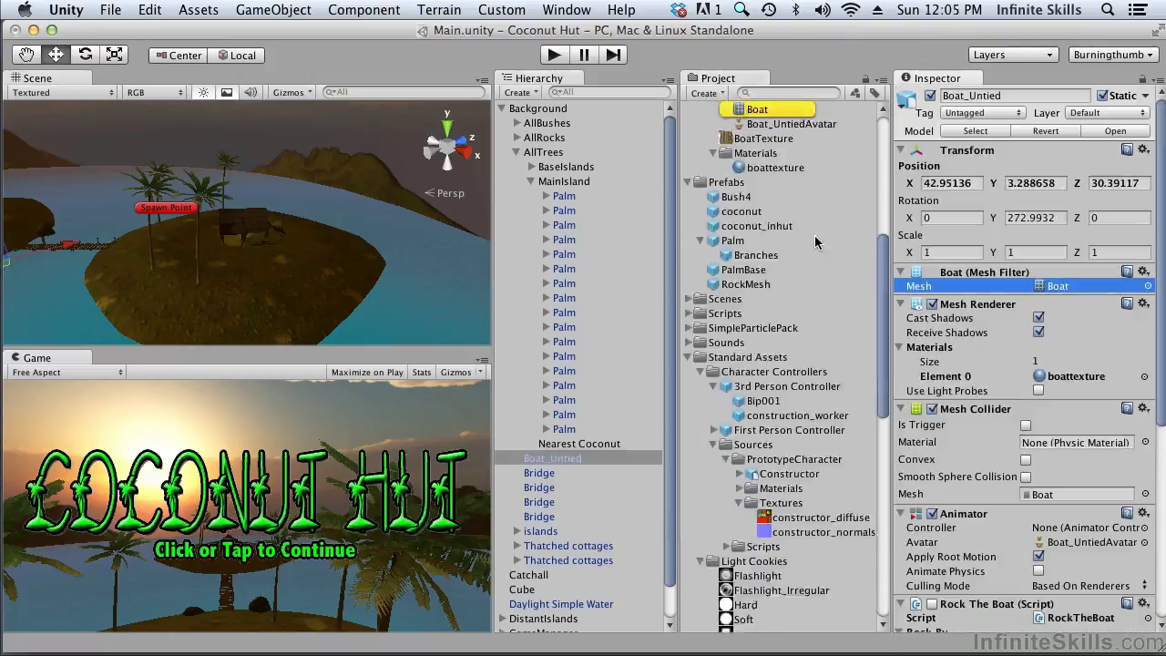
scroll(790, 174, up, 2)
click(790, 172)
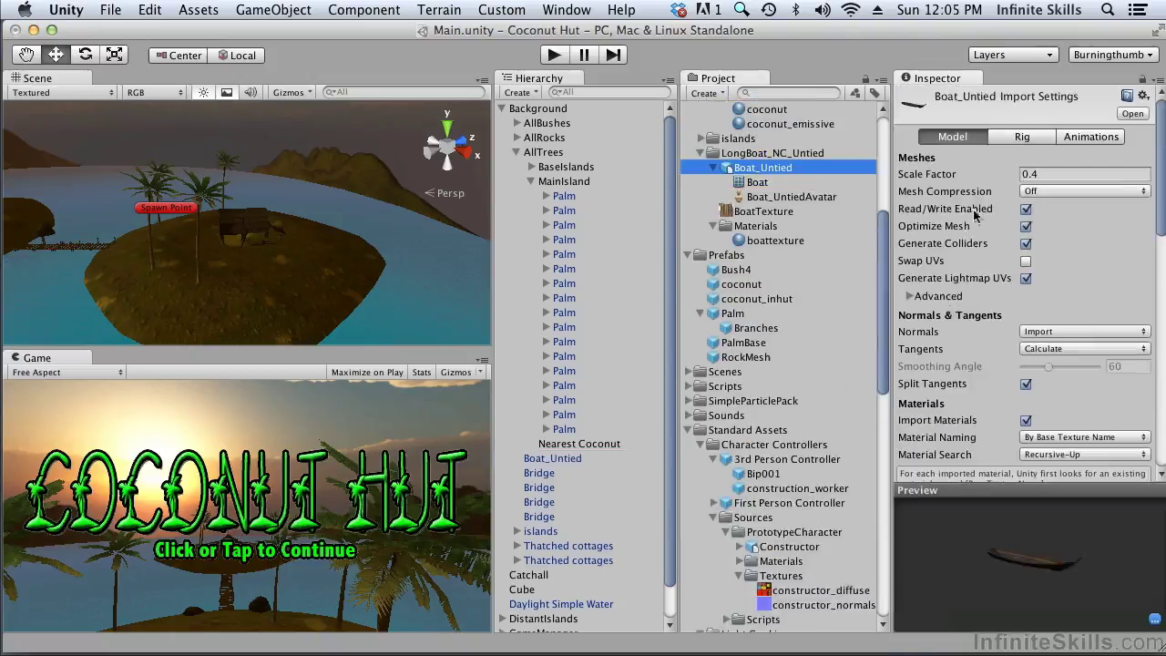
scroll(573, 451, down, 1)
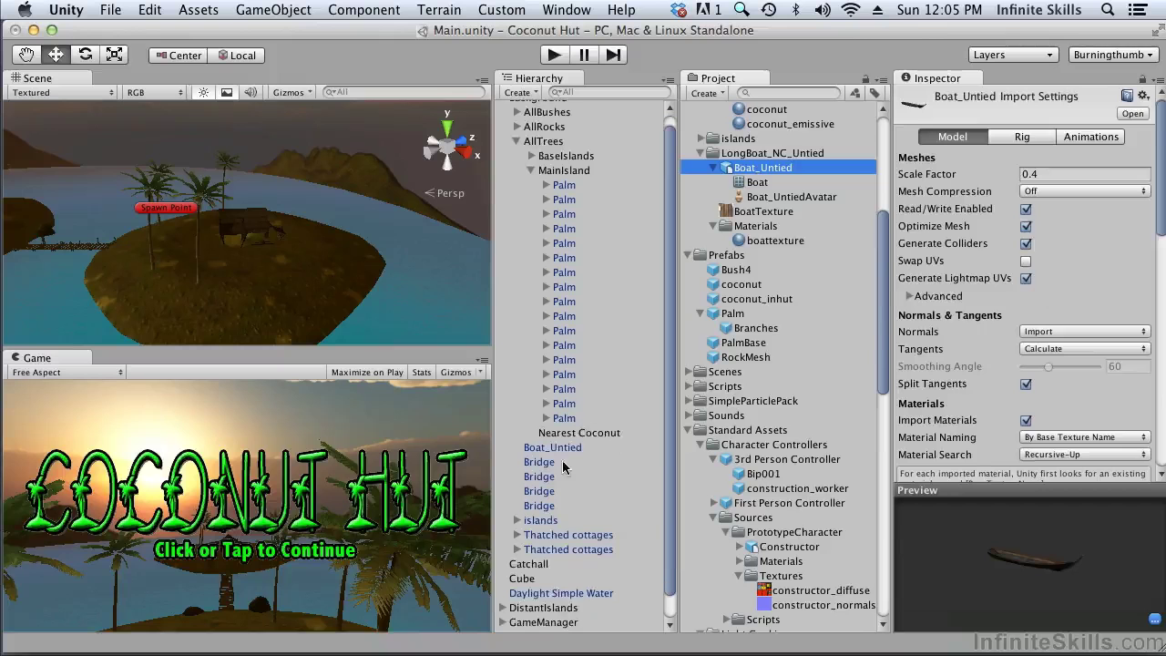
Enable Generate Lightmap UVs on the Bridge model and apply.
click(559, 461)
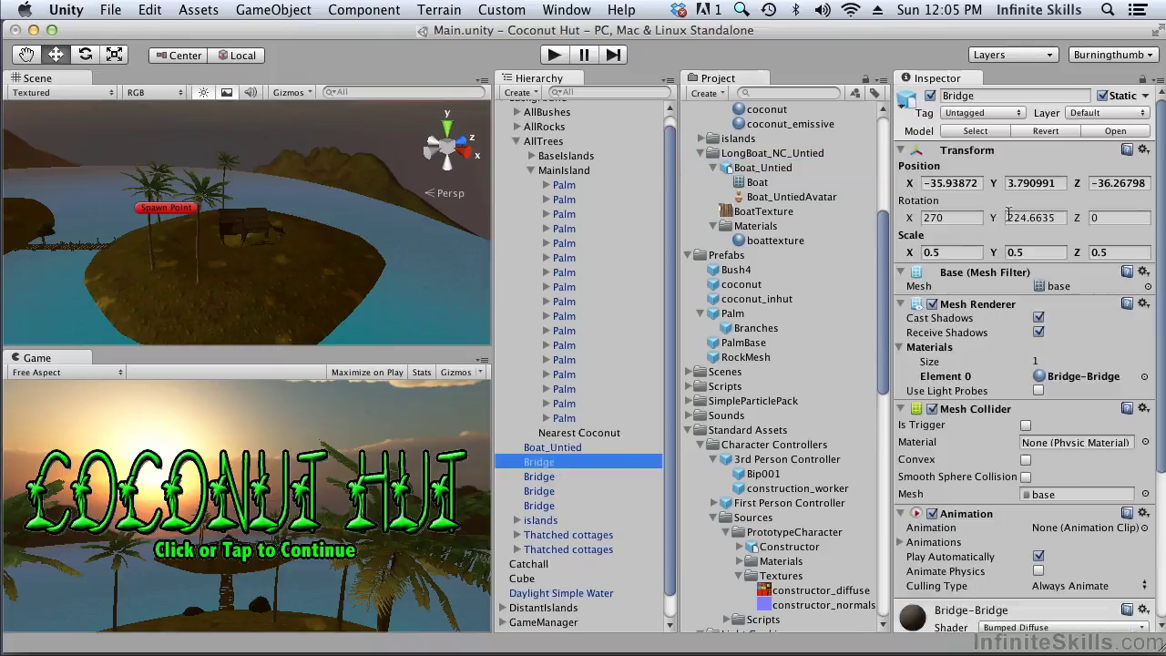
click(1058, 286)
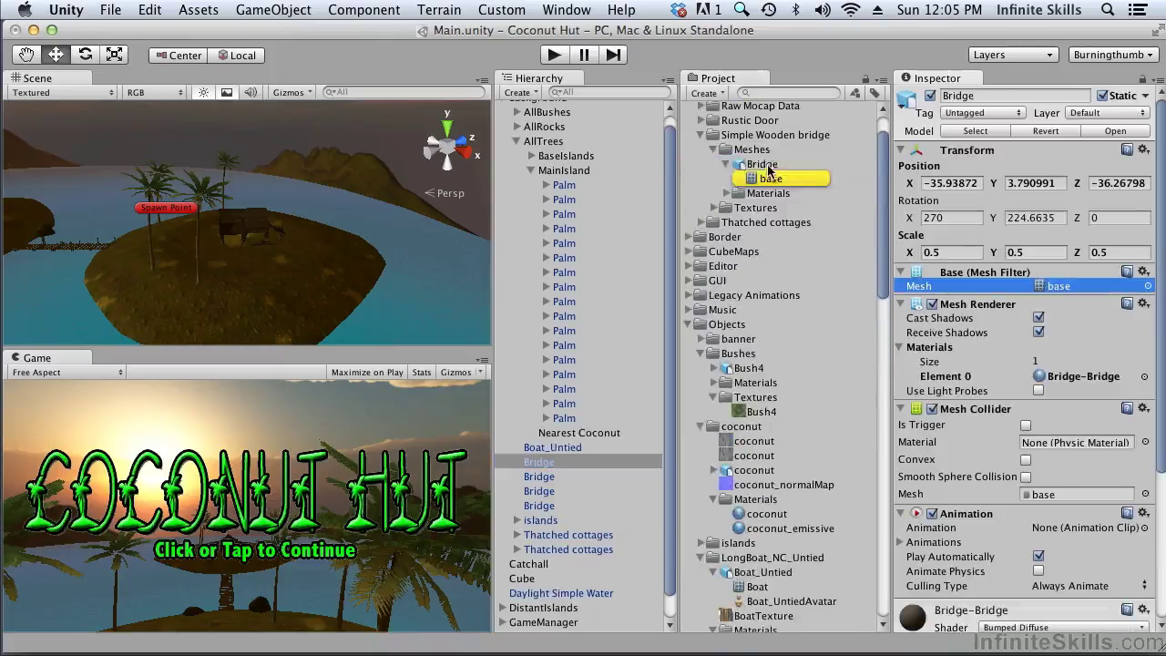
click(768, 168)
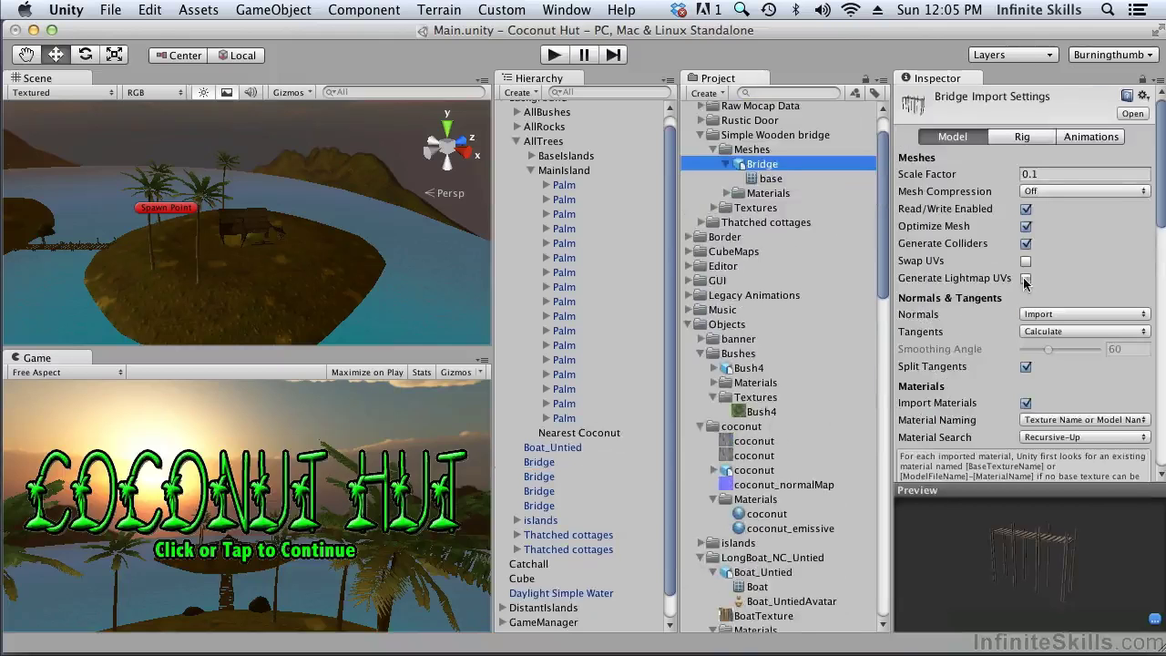
click(1025, 280)
scroll(1075, 347, down, 5)
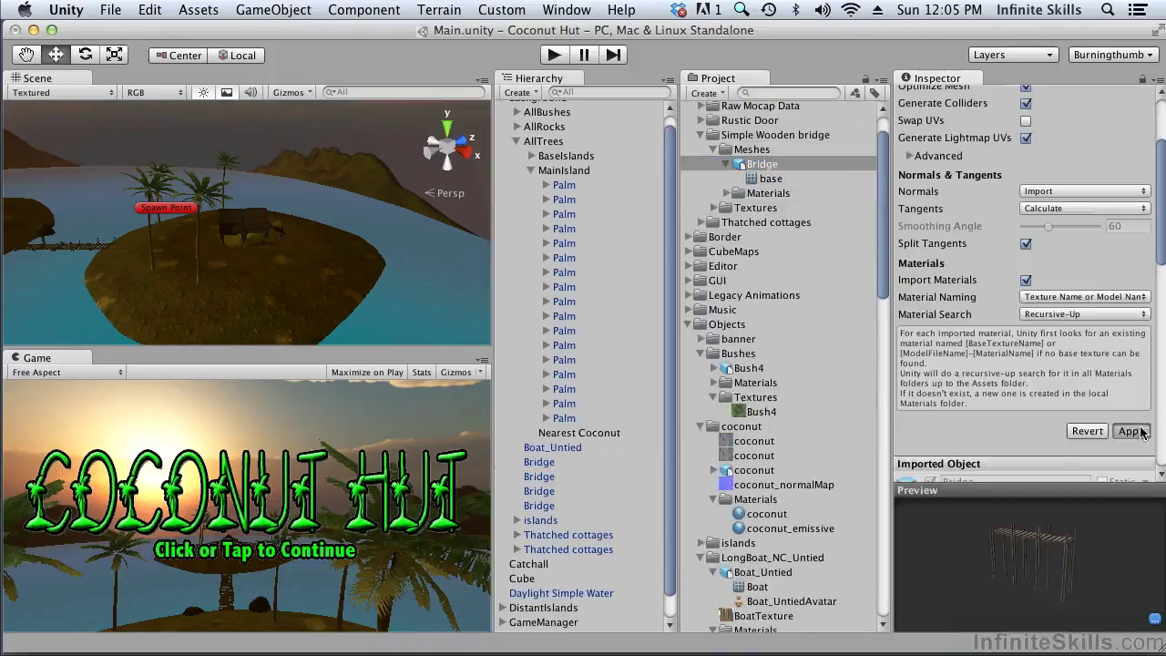
click(1130, 431)
scroll(592, 410, down, 1)
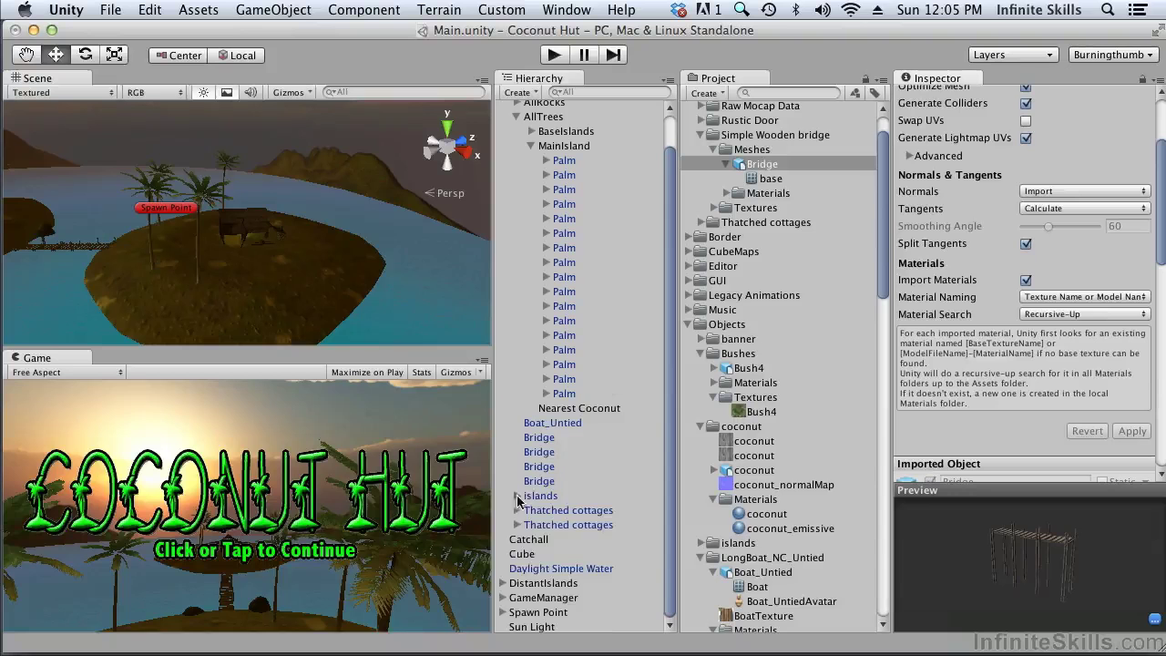
Enable Generate Lightmap UVs on the islands model via Base1 and apply.
click(517, 495)
click(554, 512)
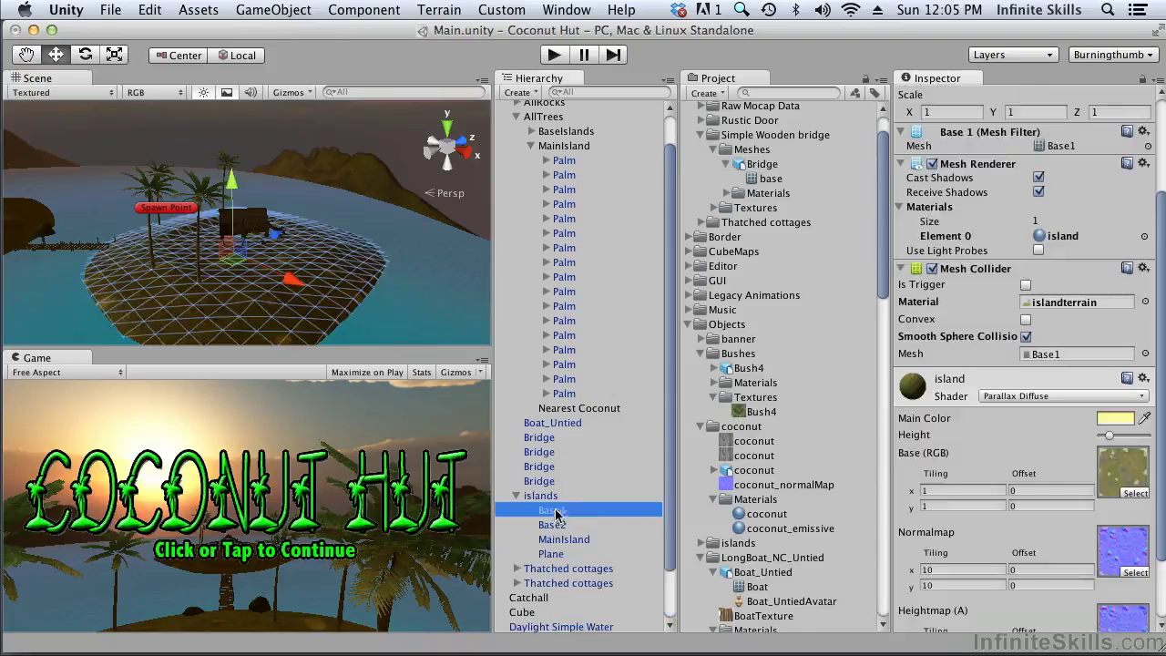
click(1062, 147)
click(770, 558)
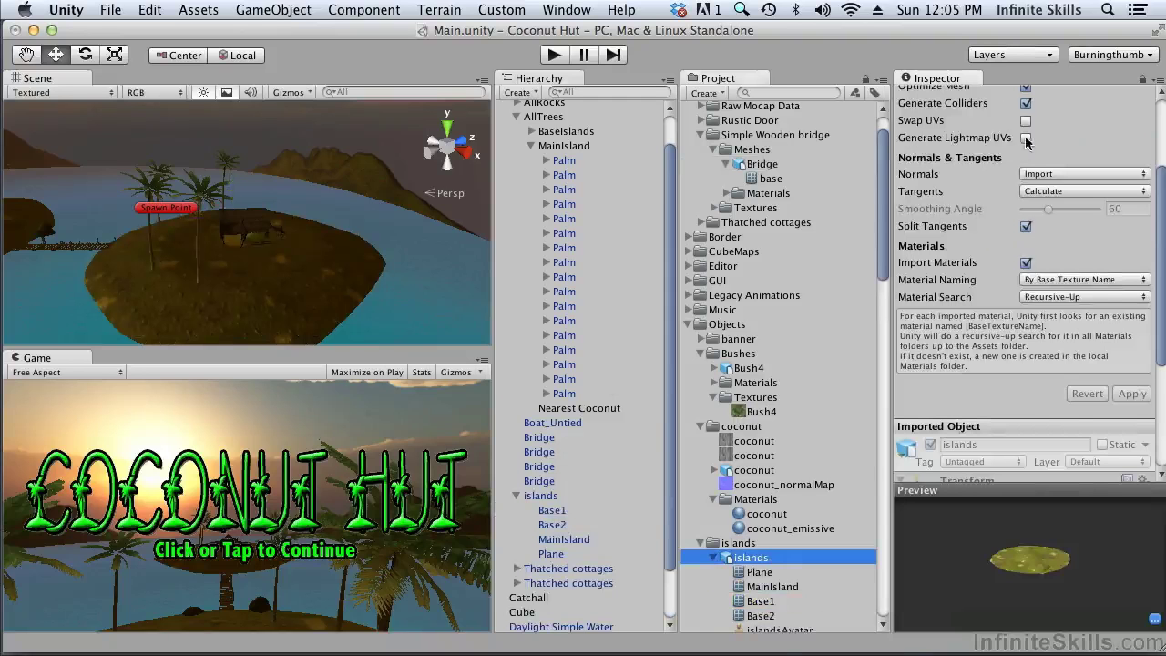
click(1027, 140)
click(1133, 411)
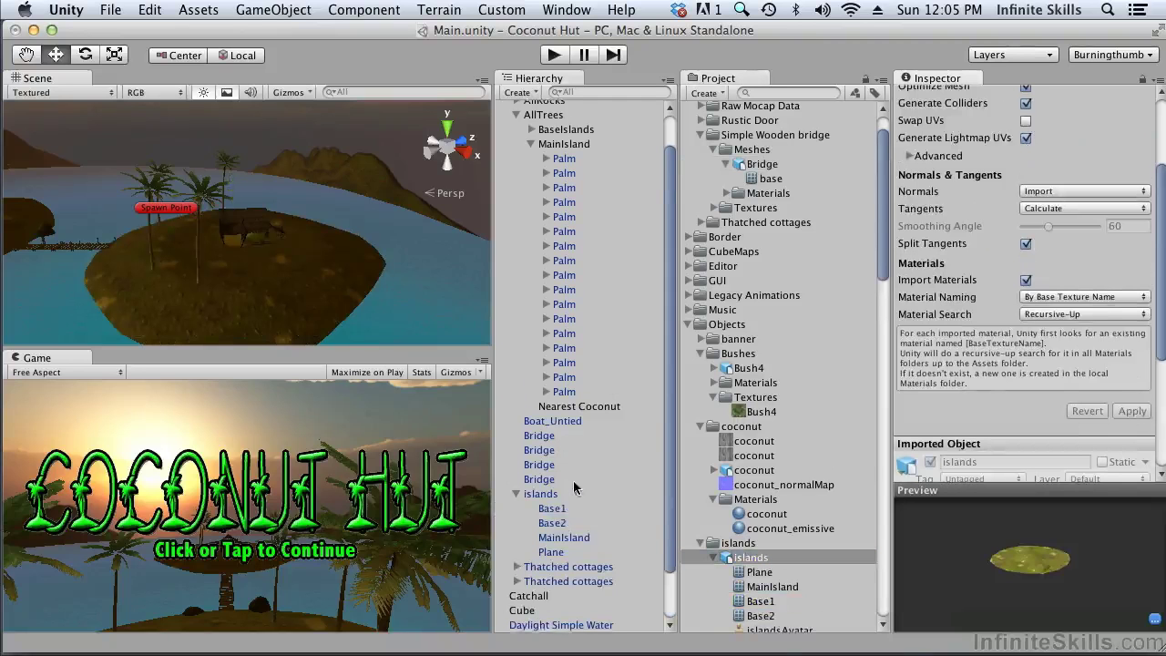
scroll(574, 489, down, 3)
Verify the Thatched cottages model's lightmap UV setting, then collapse AllTrees and islands.
click(548, 512)
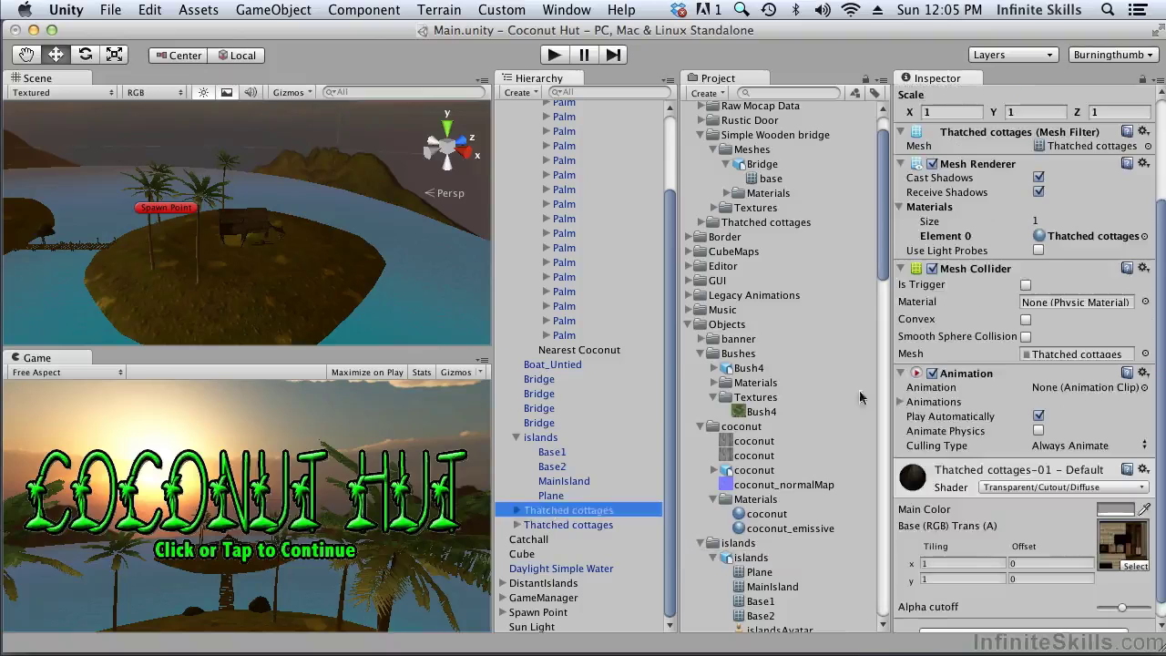
click(1077, 150)
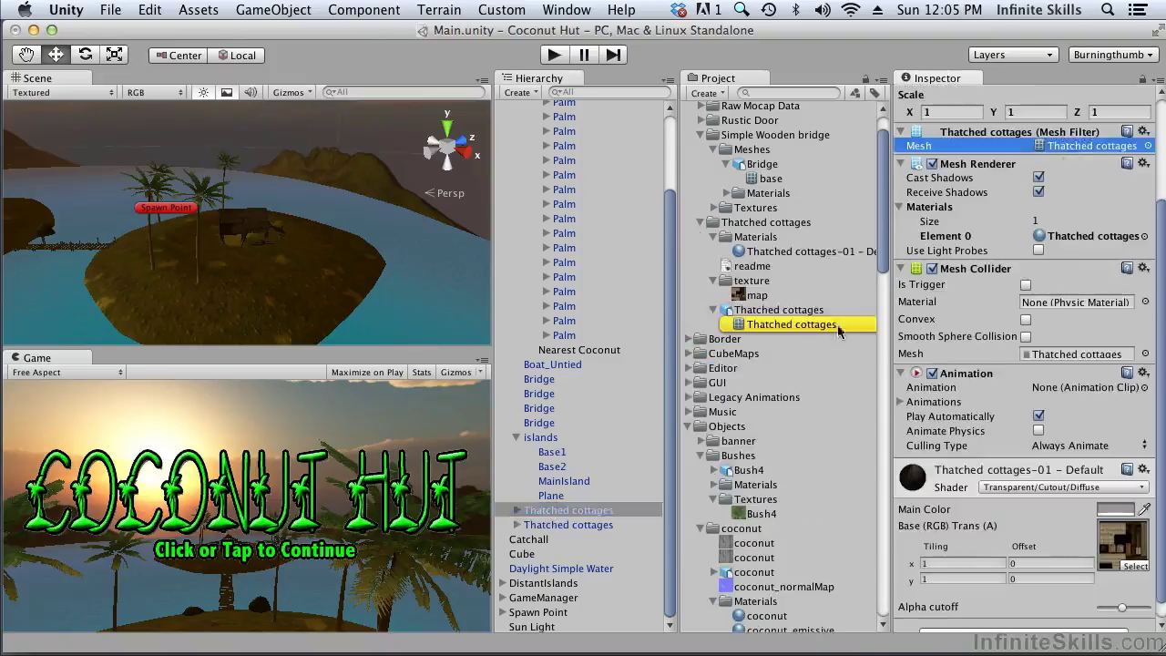
click(803, 312)
scroll(1007, 208, up, 2)
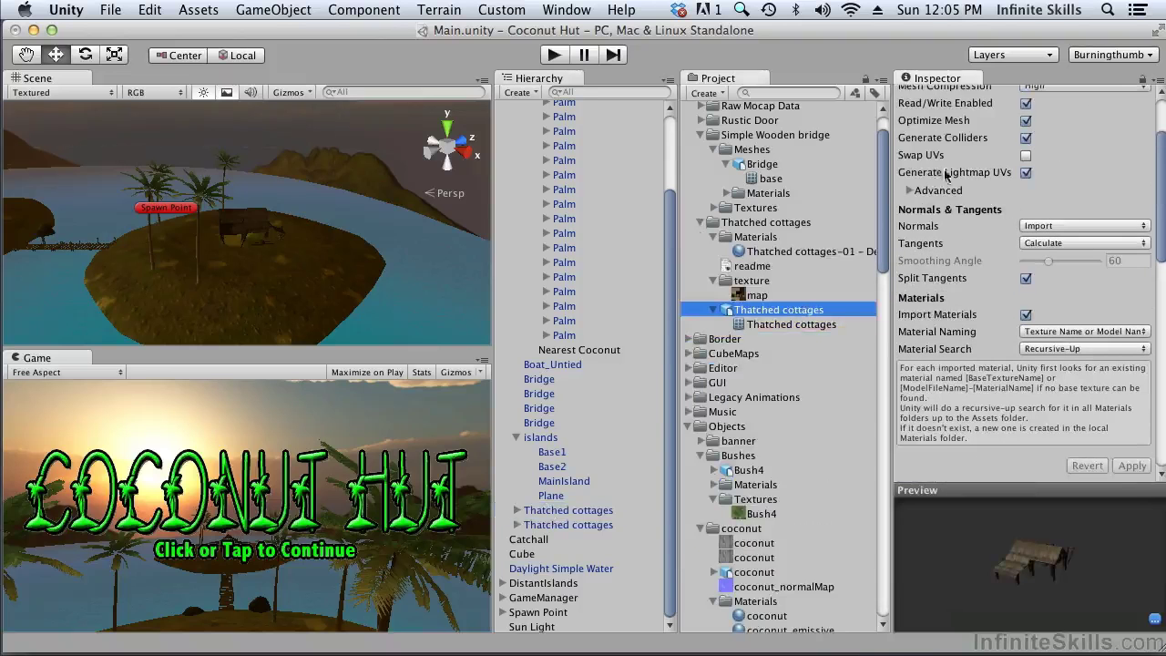
scroll(595, 189, up, 5)
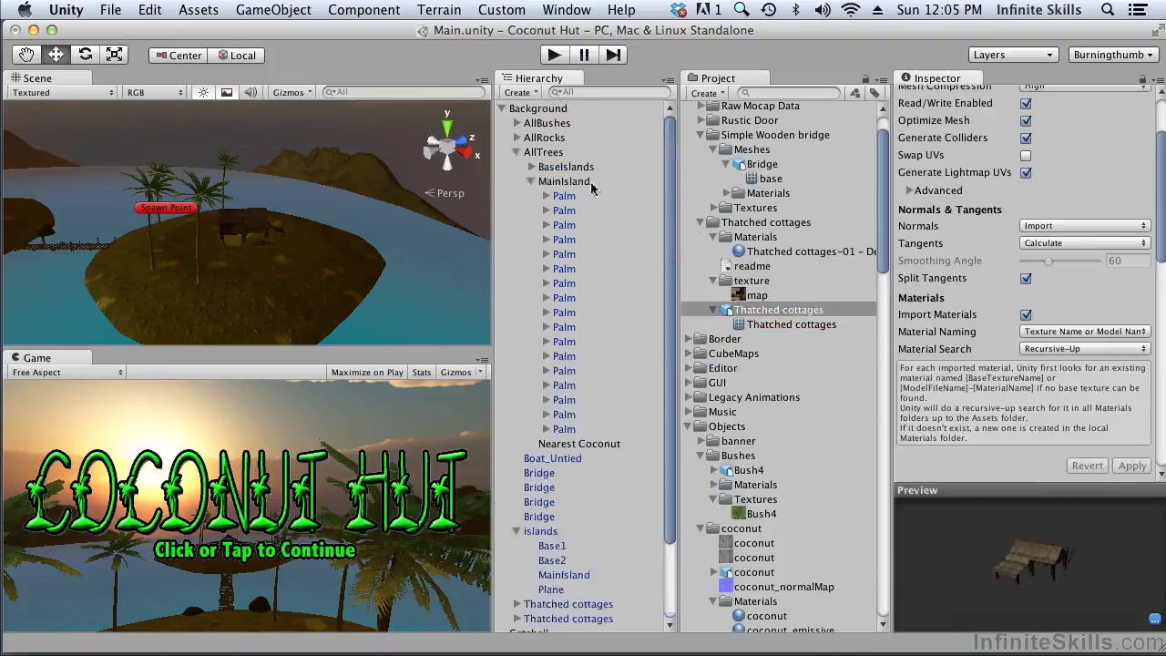
click(517, 152)
click(516, 239)
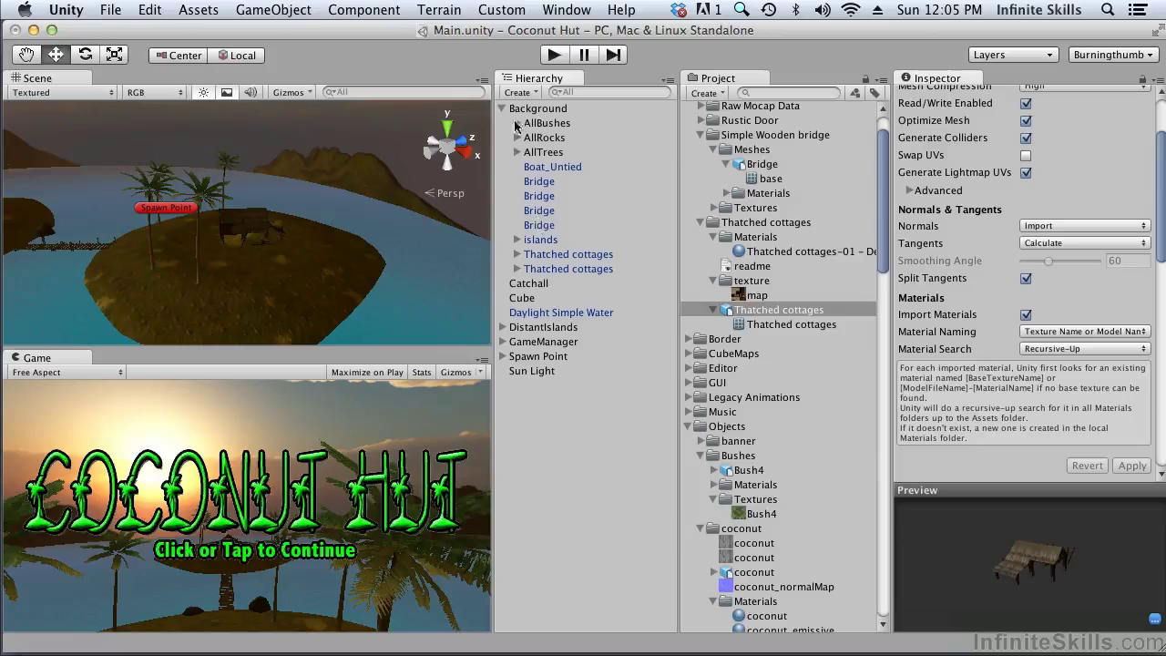
Collapse Background and locate the Cube's mesh asset.
click(503, 110)
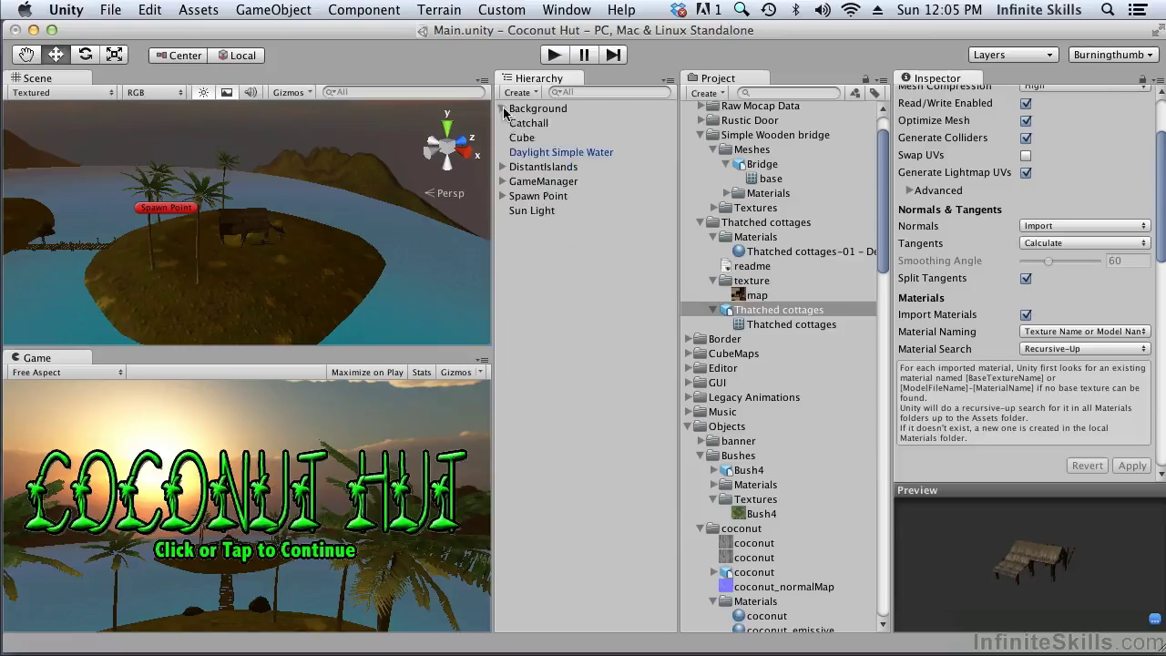
click(553, 139)
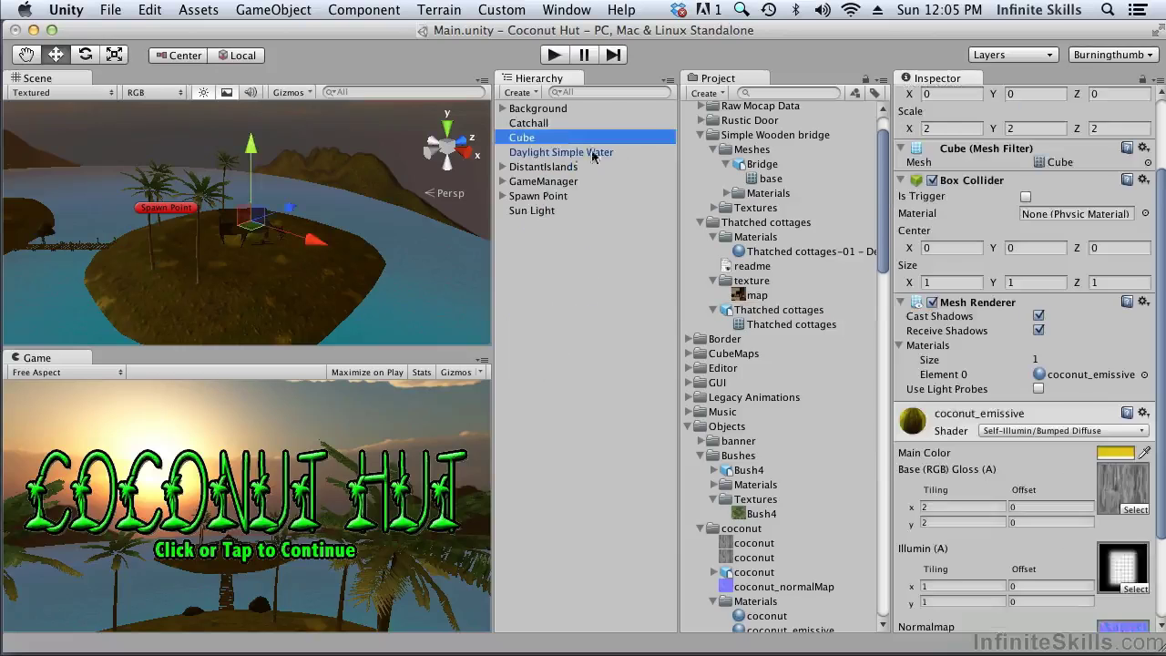
click(1047, 162)
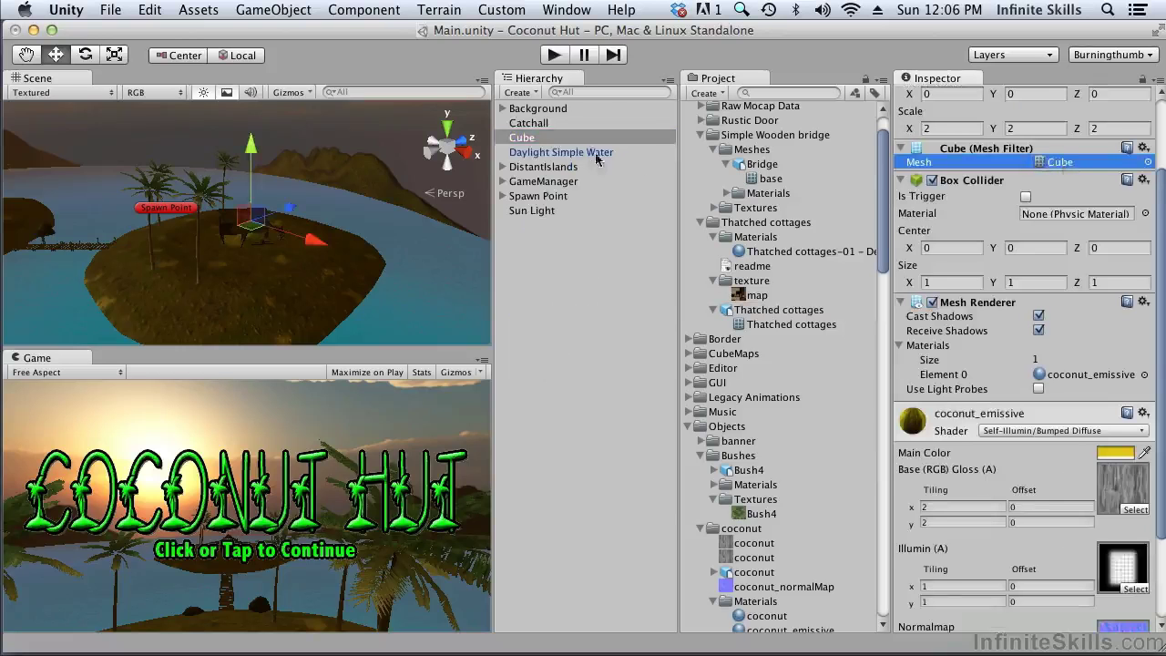
Enable Generate Lightmap UVs on the Water Plane model behind Daylight Simple Water and apply.
click(592, 153)
click(1055, 181)
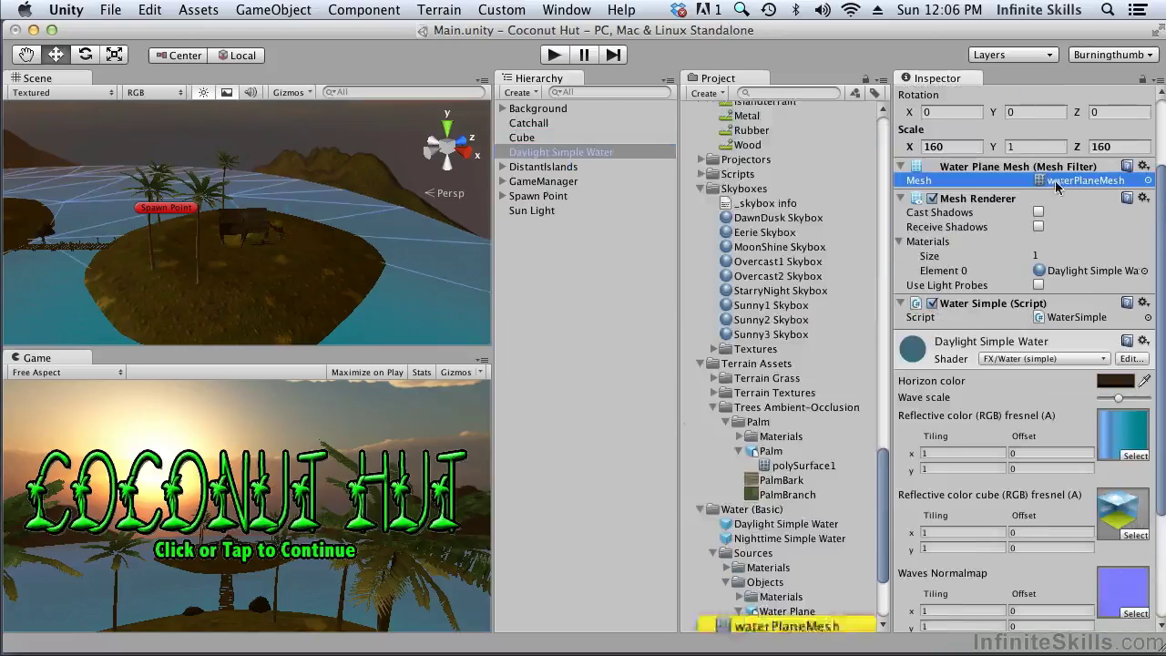
scroll(804, 339, down, 2)
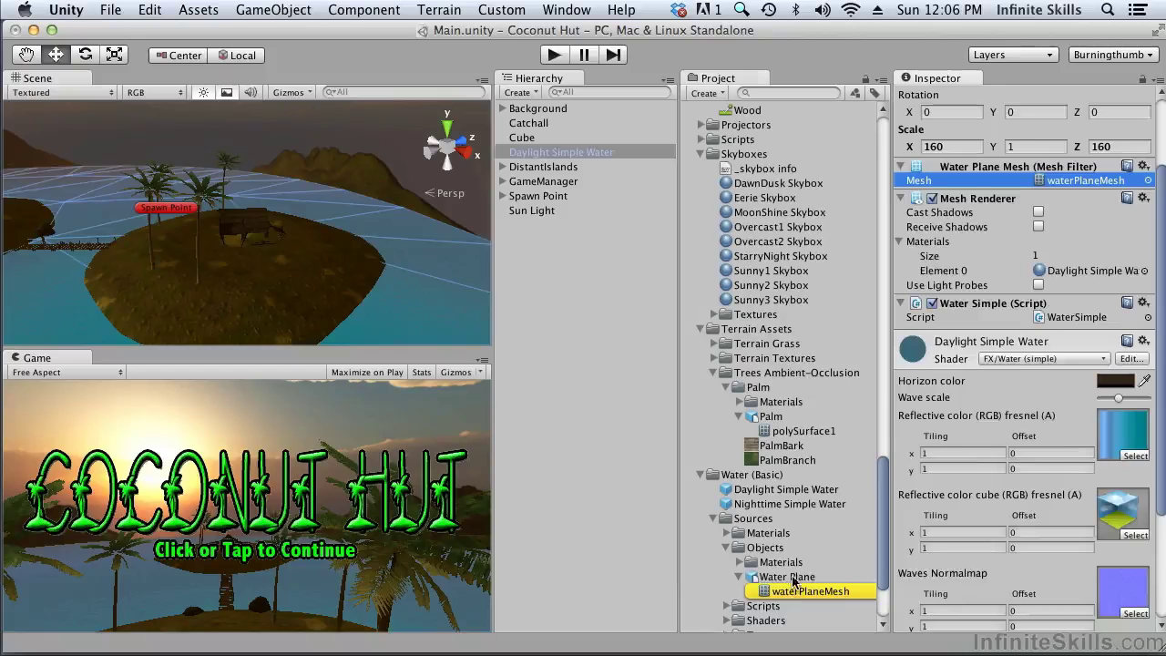
click(802, 578)
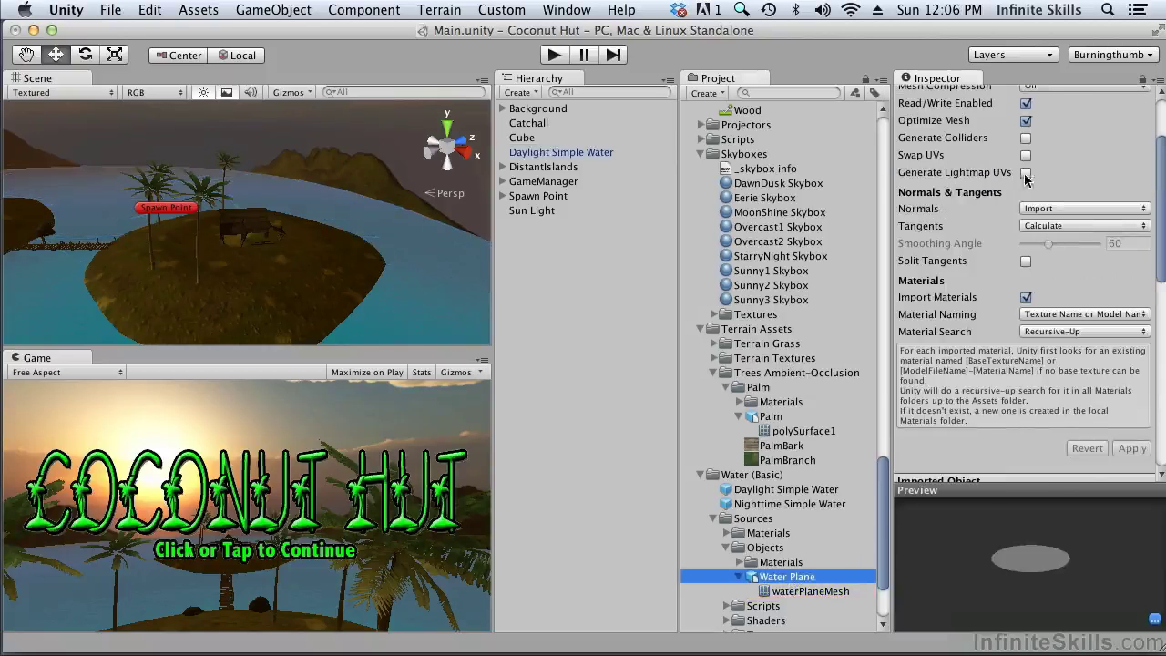
click(1026, 172)
click(1132, 465)
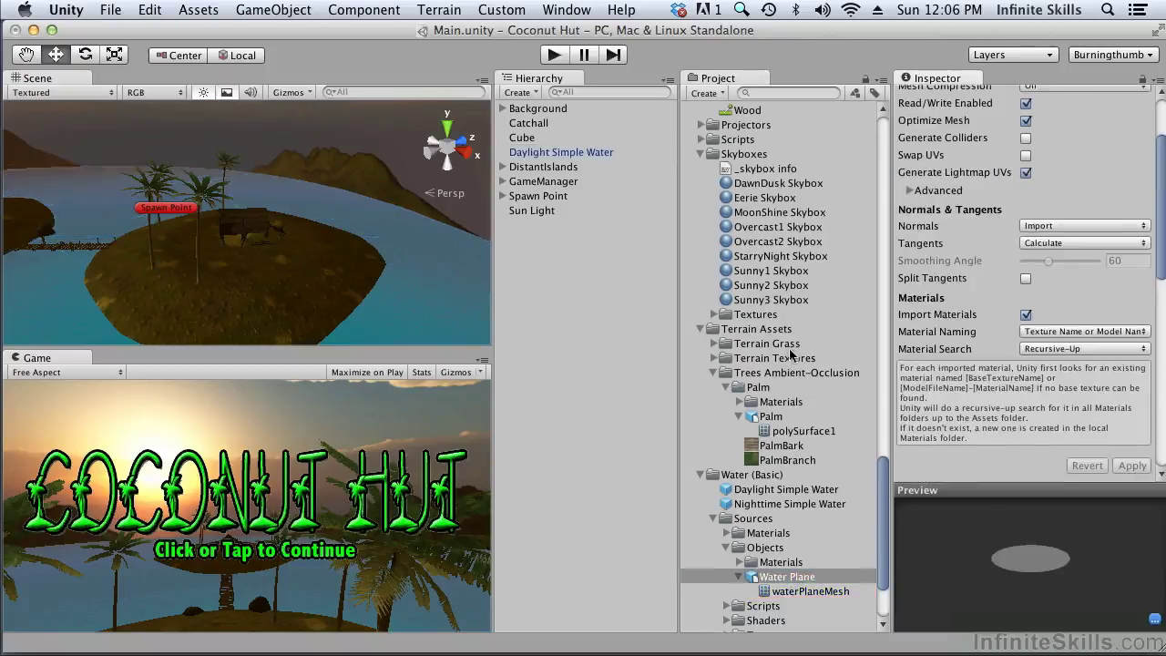
scroll(782, 355, down, 5)
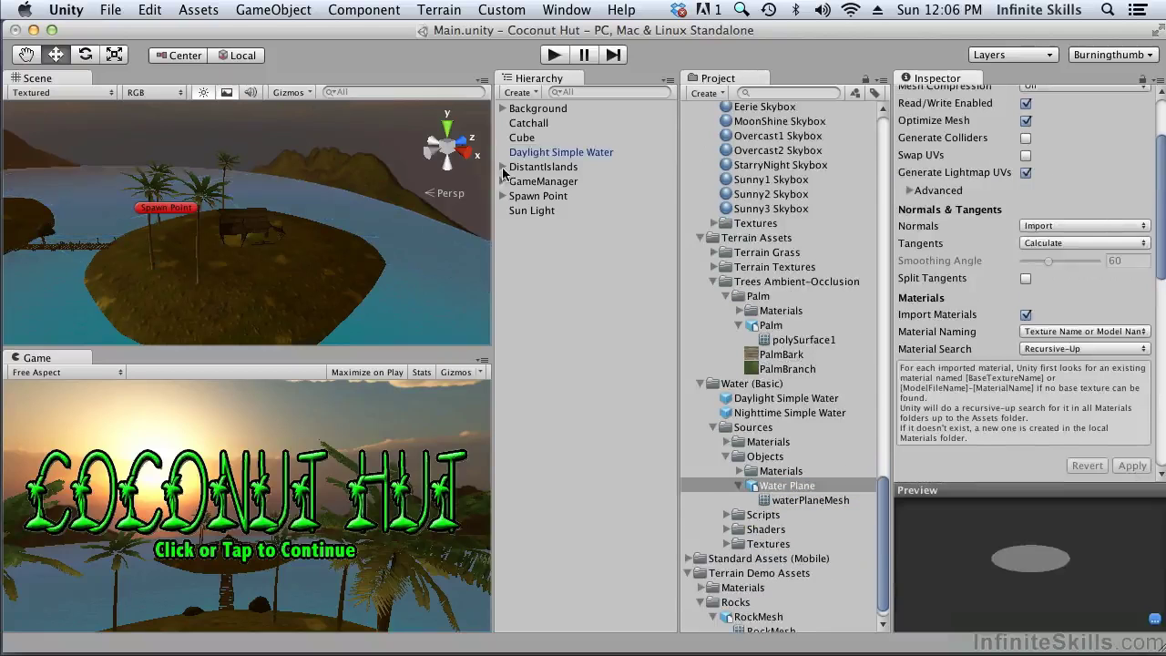
Expand DistantIslands and clear Lightmap Static on the first distantplane.
click(502, 167)
click(553, 182)
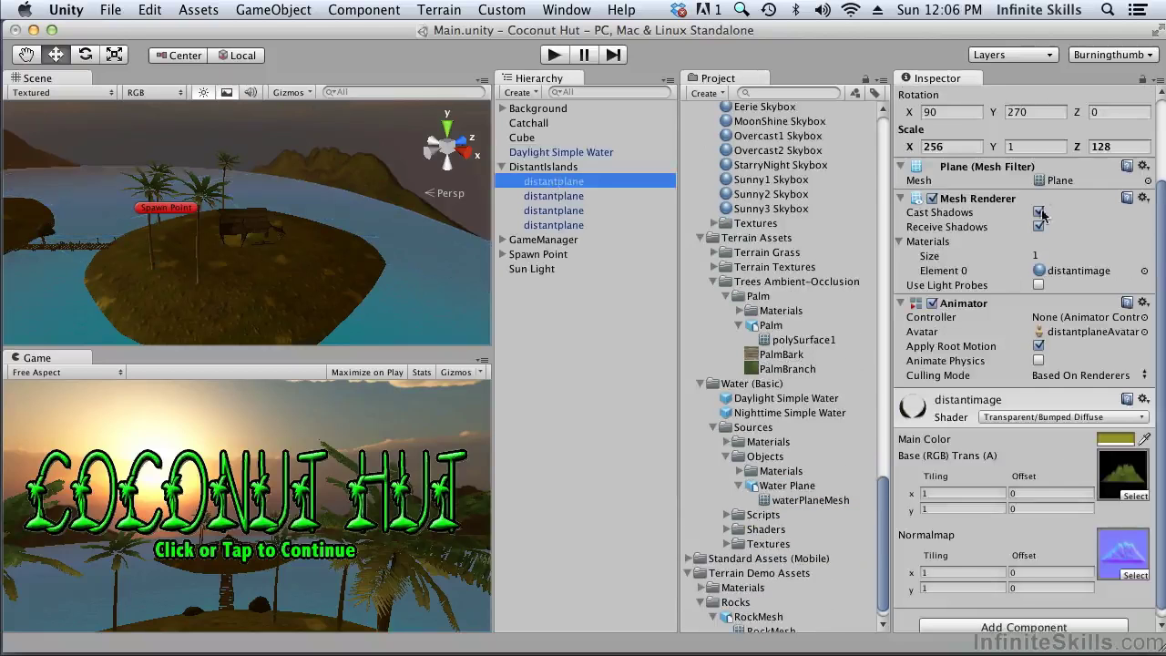
click(1057, 181)
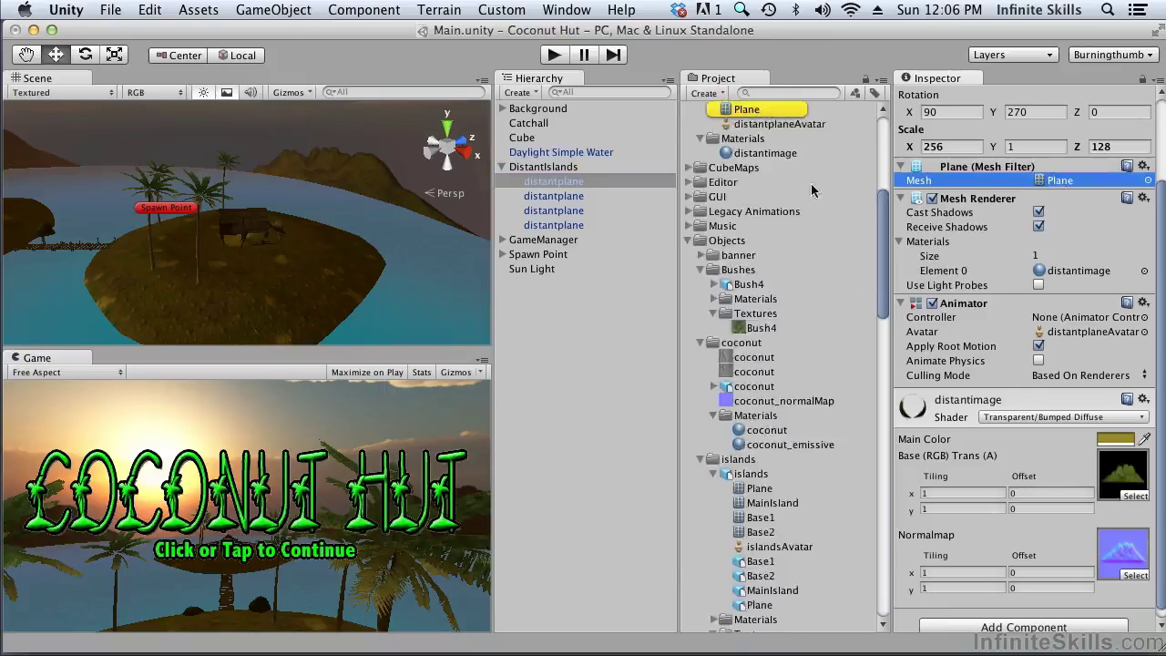
scroll(811, 190, up, 3)
scroll(1102, 170, up, 2)
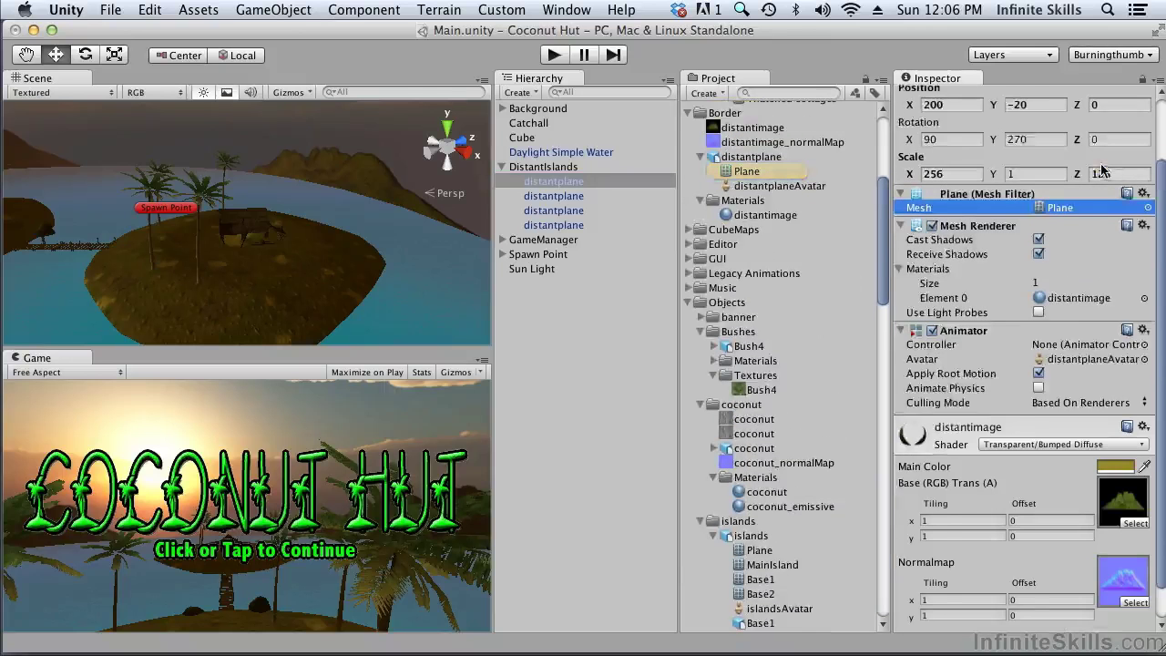
scroll(1102, 170, up, 3)
click(1146, 97)
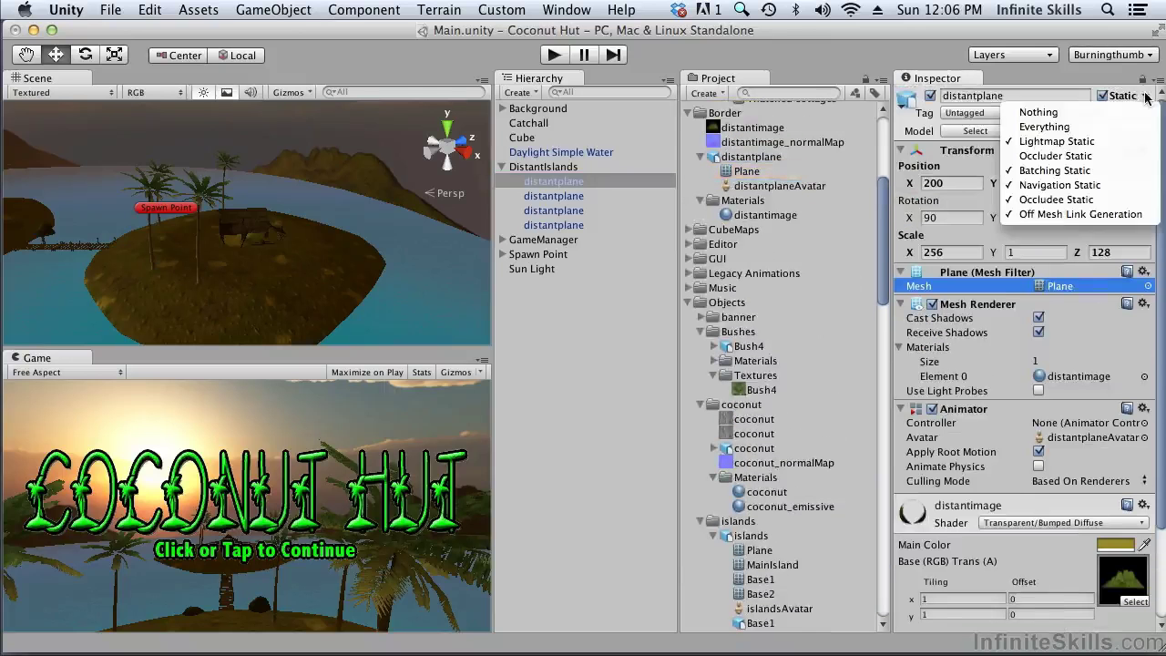
click(1136, 144)
Clear Lightmap Static on the other three distantplanes, then select Sun Light.
click(554, 196)
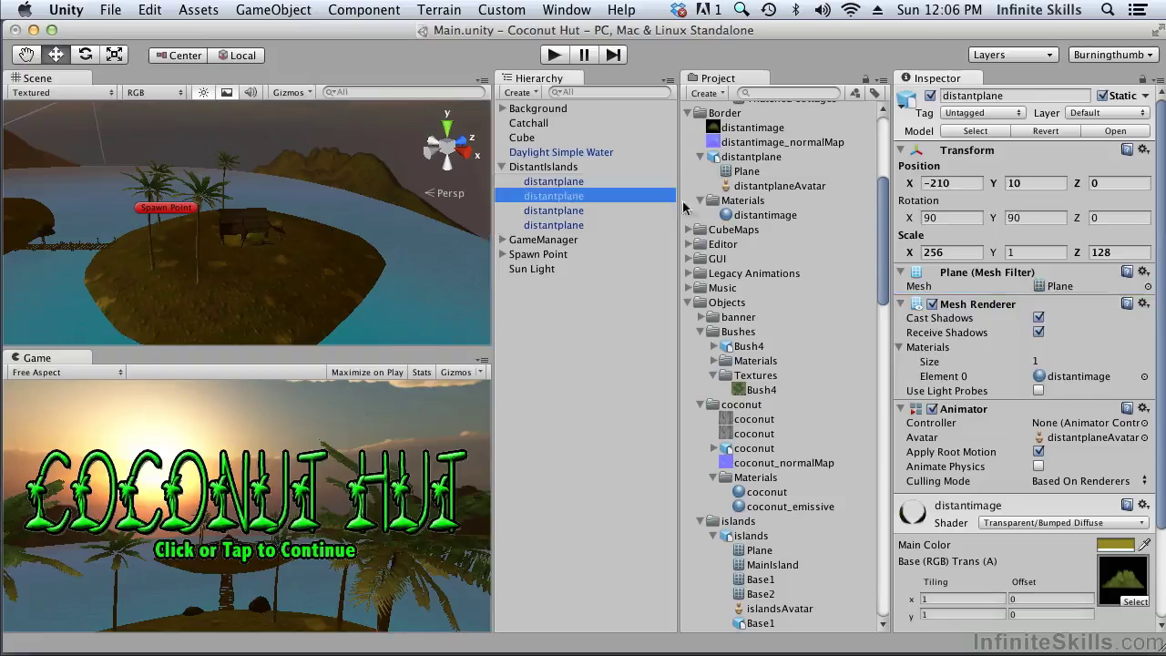
click(1145, 96)
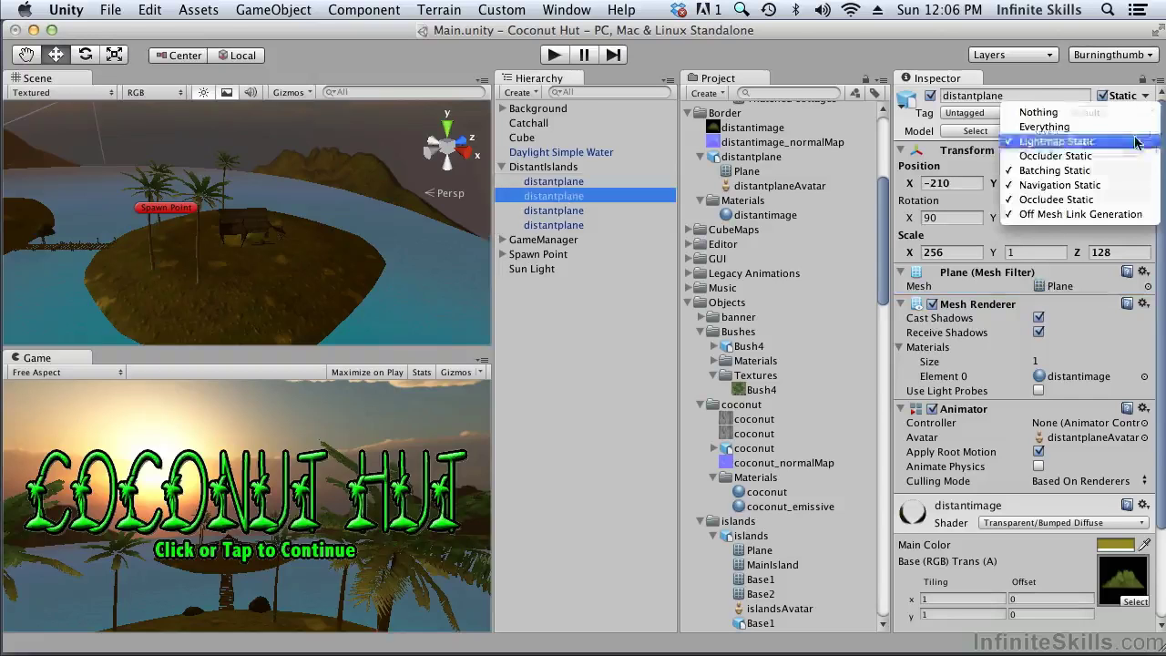
click(1136, 141)
click(630, 212)
click(1145, 95)
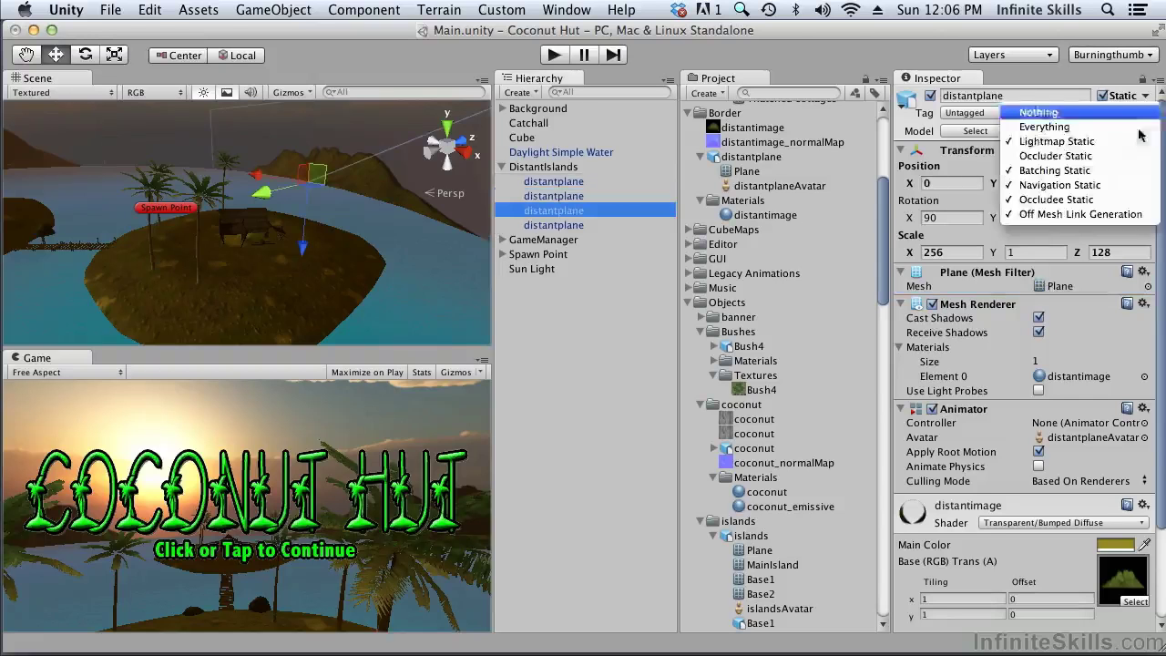
click(1136, 141)
click(627, 225)
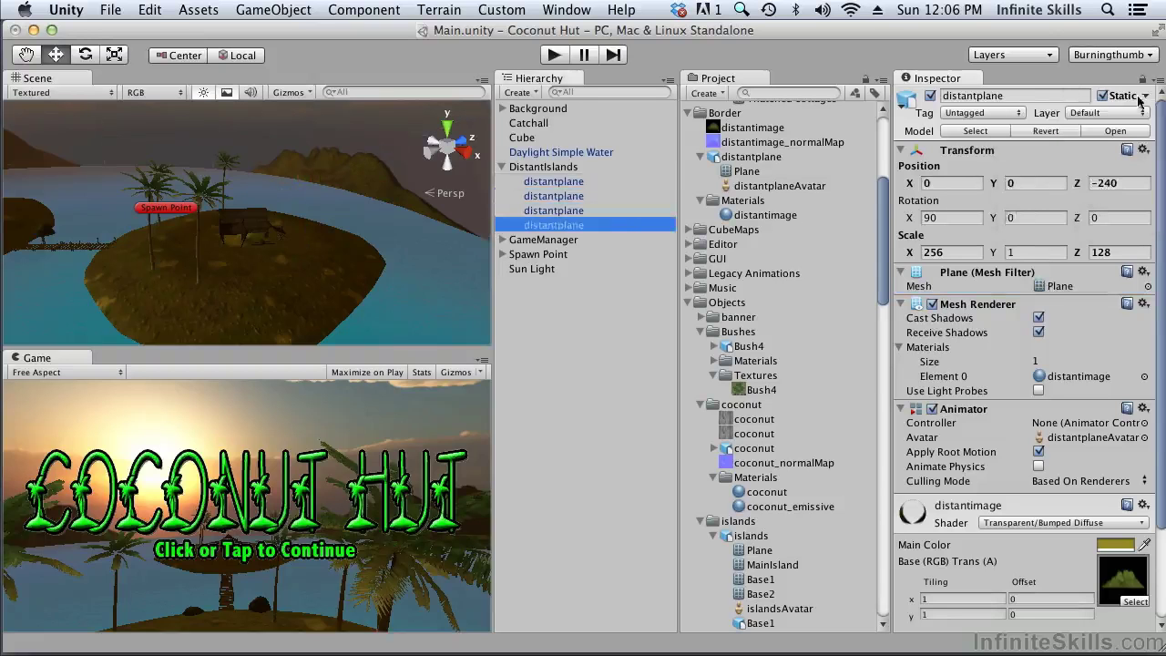
click(1145, 96)
click(1136, 141)
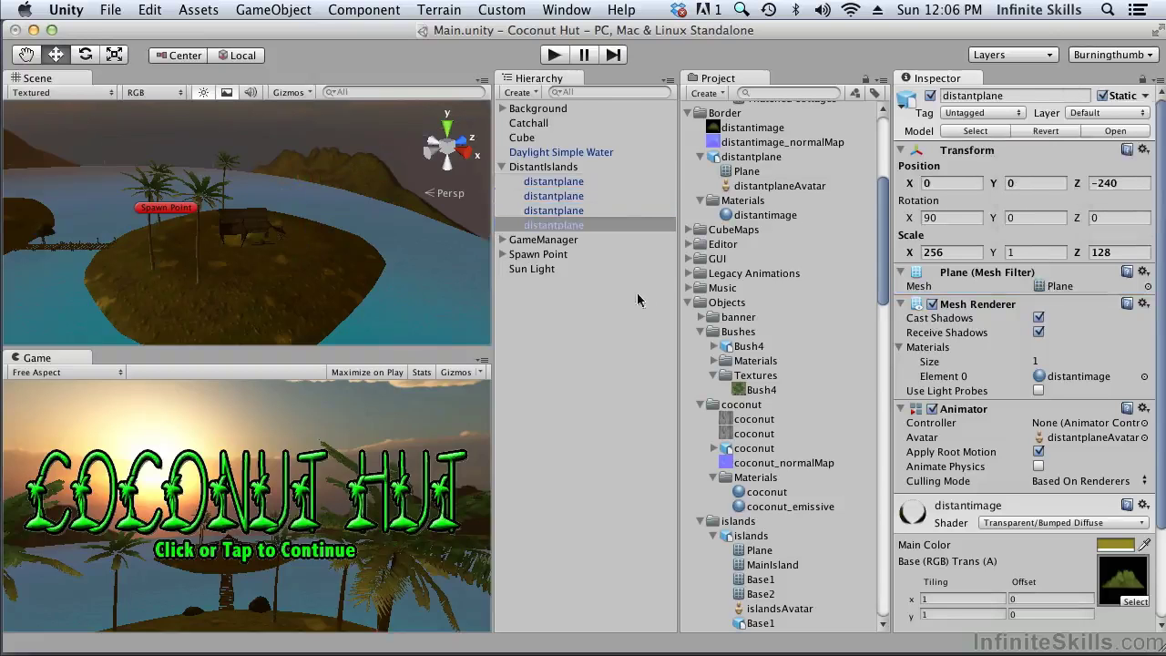
click(546, 269)
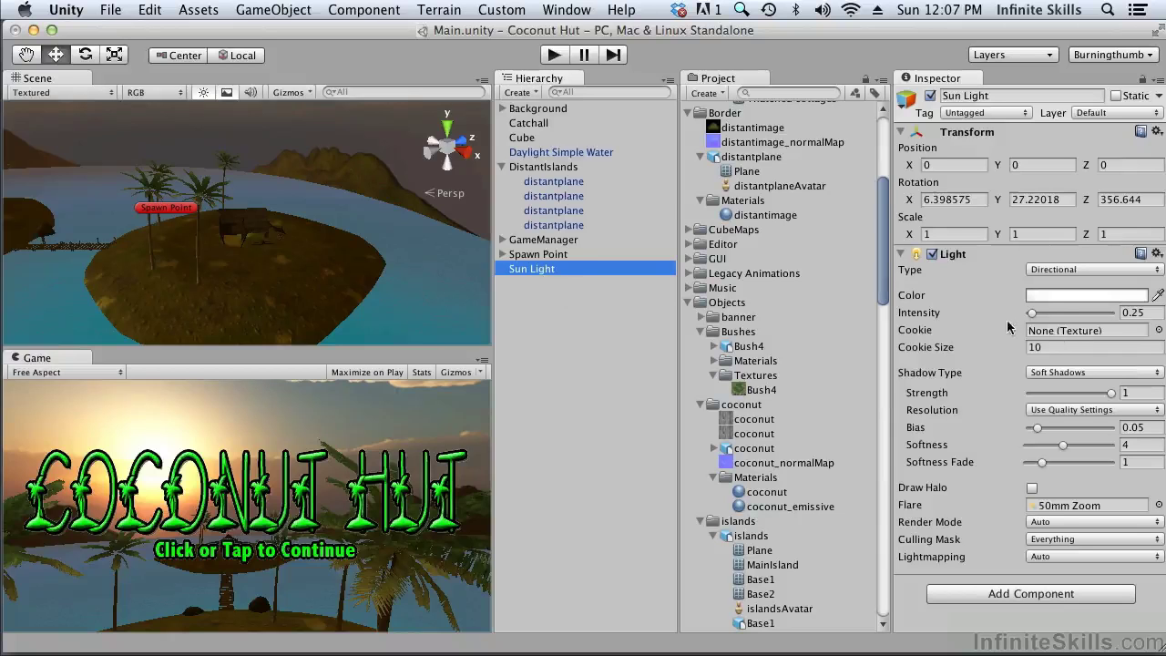
Open Window > Lightmapping and dock it next to the Inspector tab.
click(558, 13)
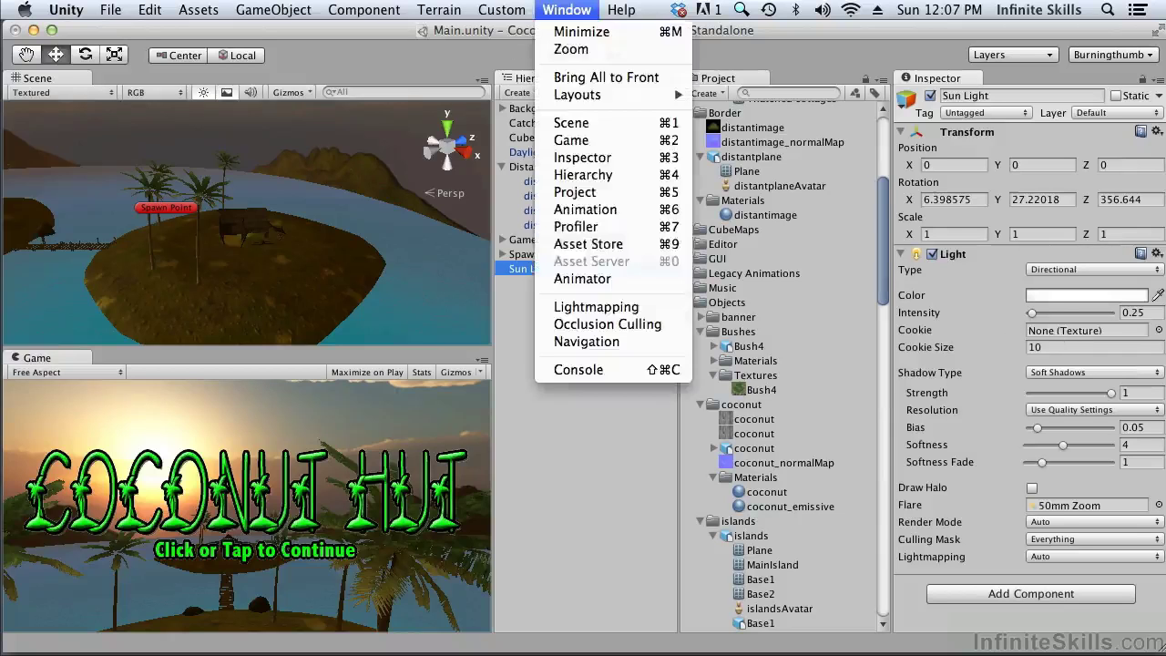
click(572, 306)
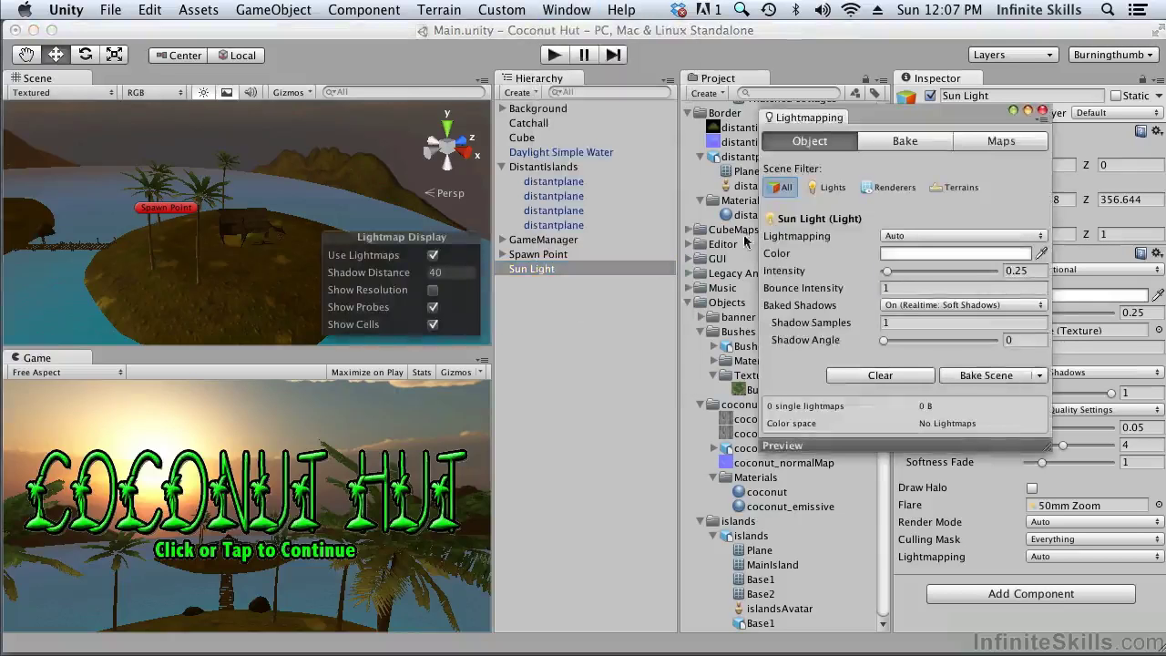
drag(806, 117, 1009, 87)
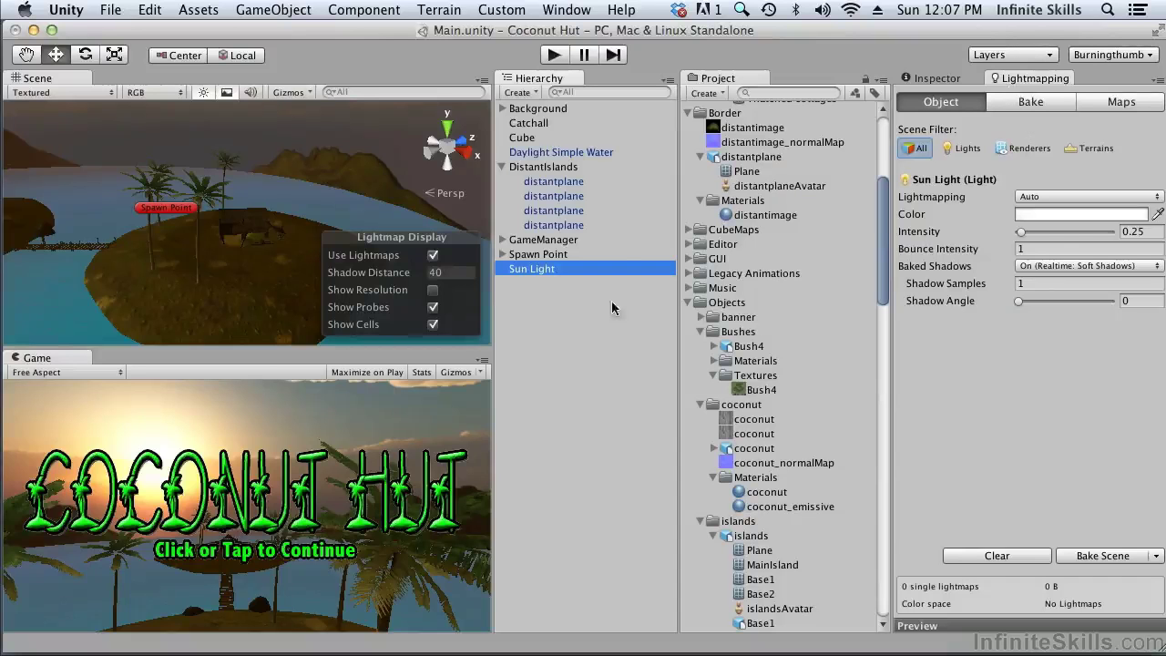
Expand Background > AllTrees and set the first MainIsland Palm's Scale In Lightmap to 0.
click(502, 109)
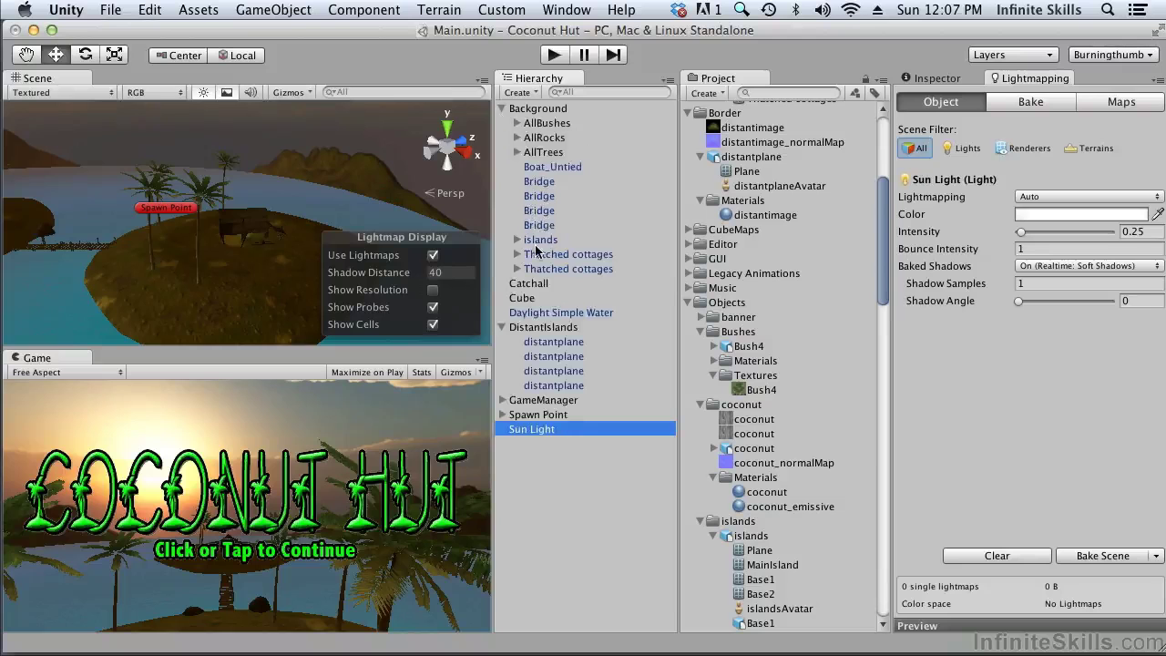
click(517, 152)
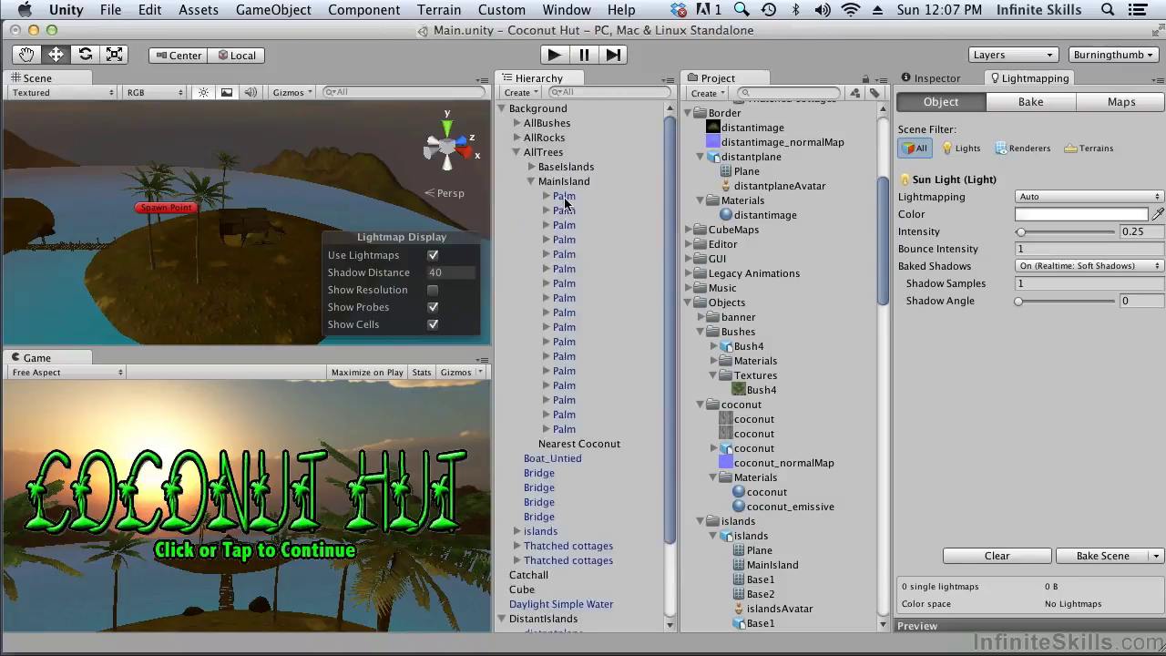
click(563, 197)
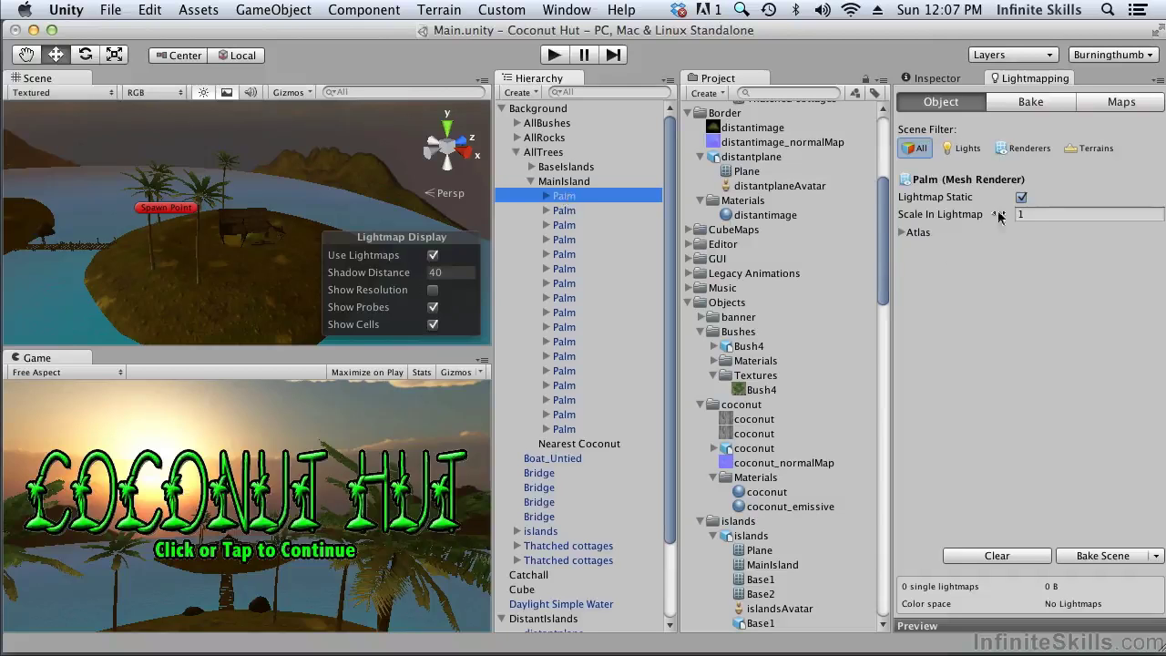
click(1032, 214)
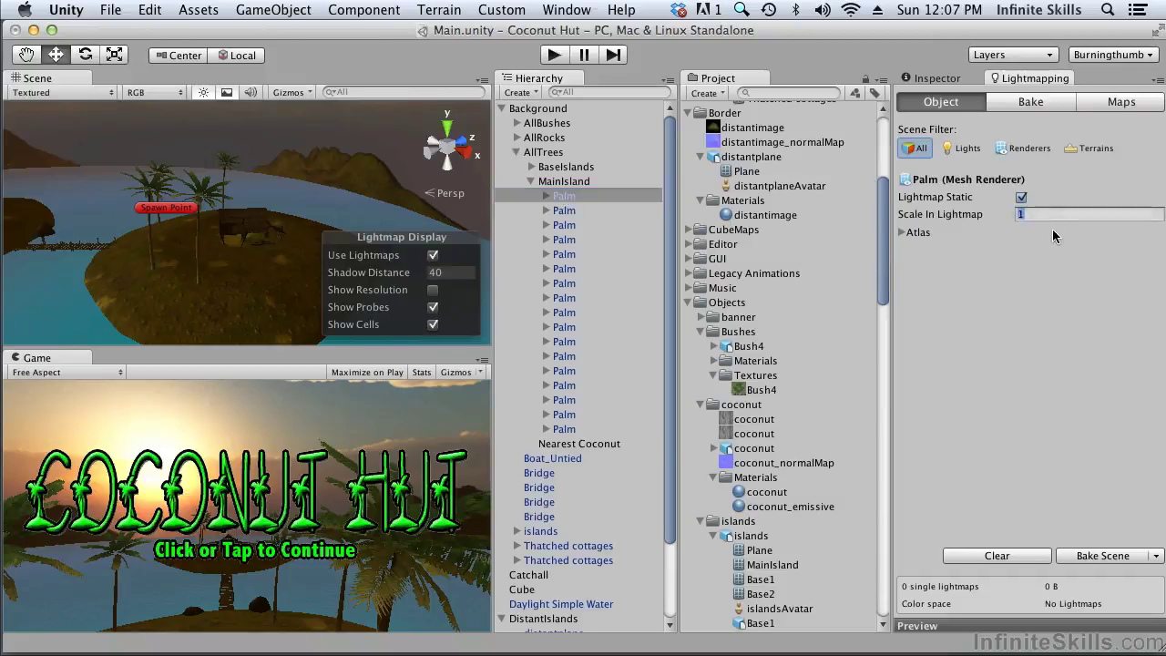
text(0)
click(588, 209)
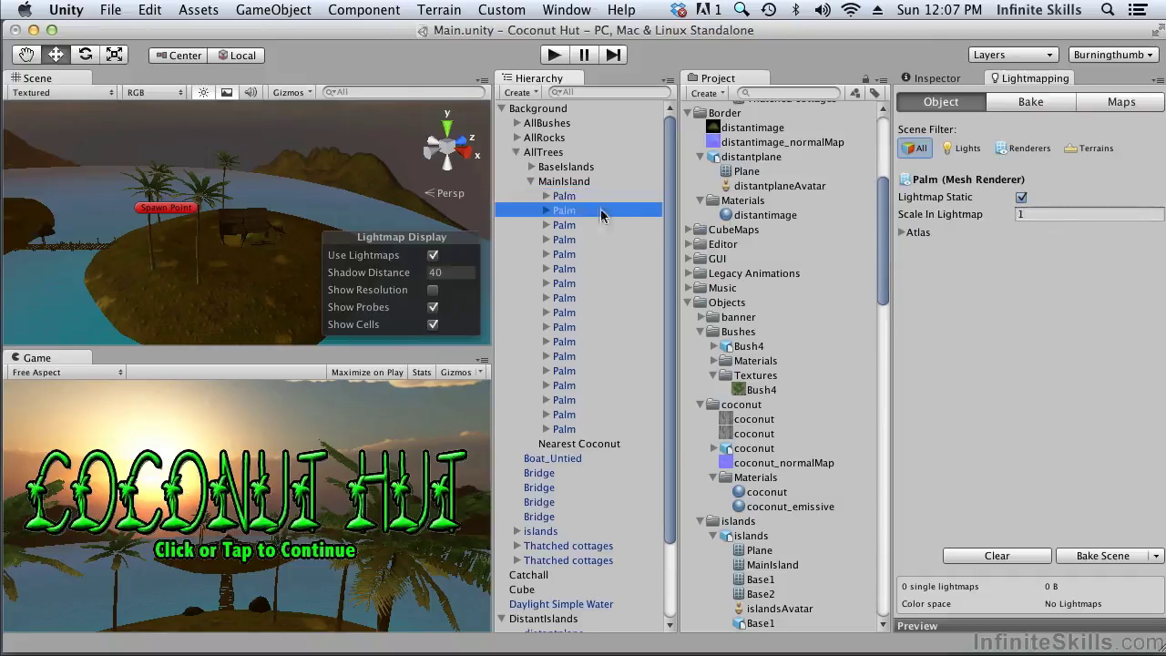
click(592, 196)
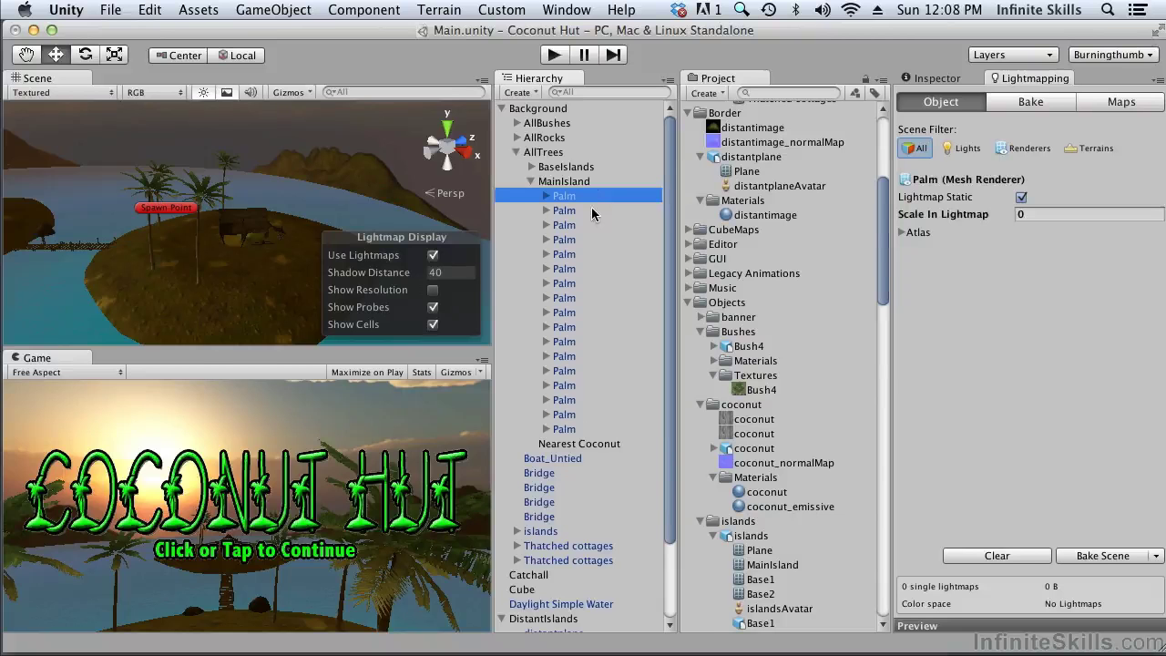
click(593, 209)
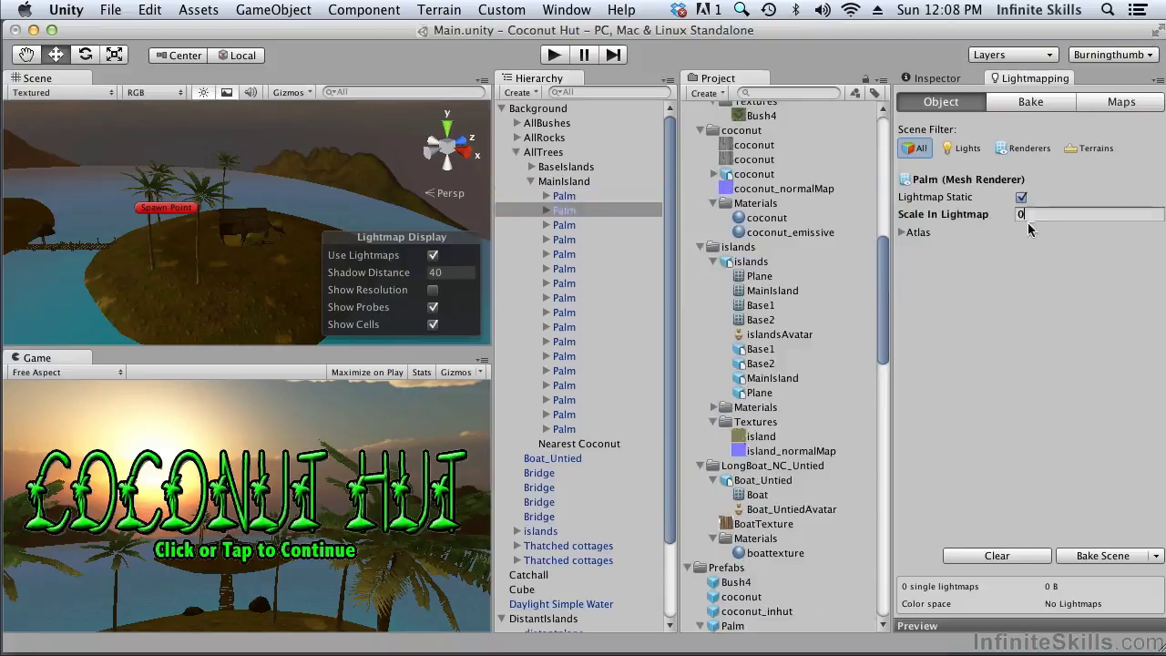
Set Scale In Lightmap to 0 on the further Palms, then collapse the MainIsland list.
click(609, 224)
click(1028, 215)
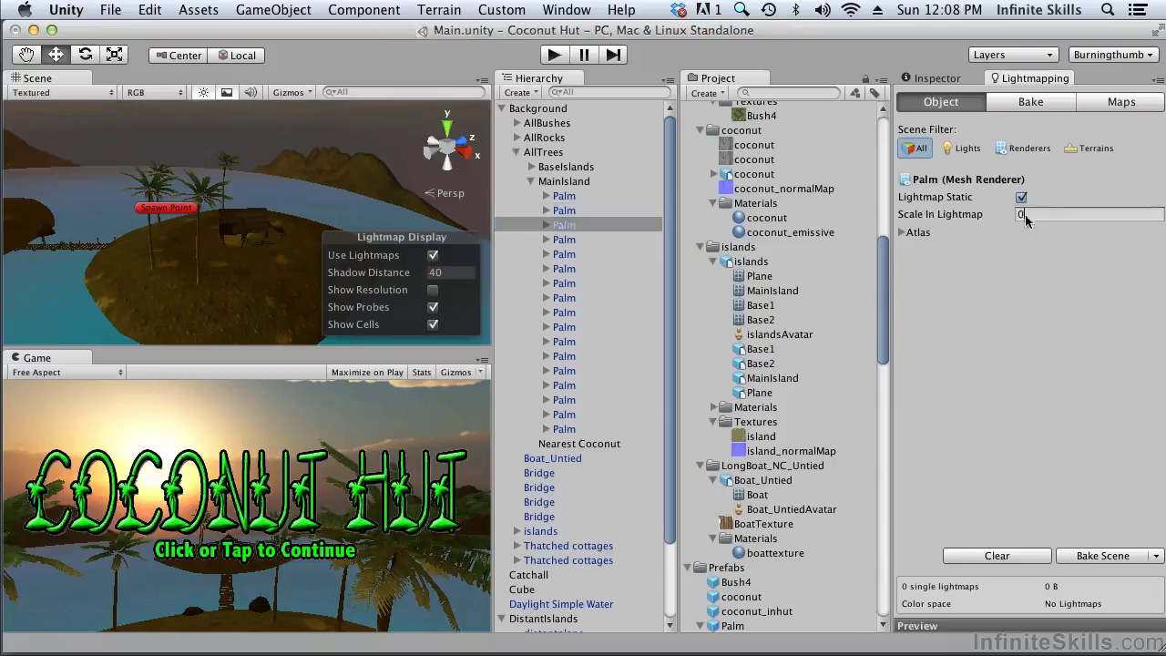
text(0)
click(619, 240)
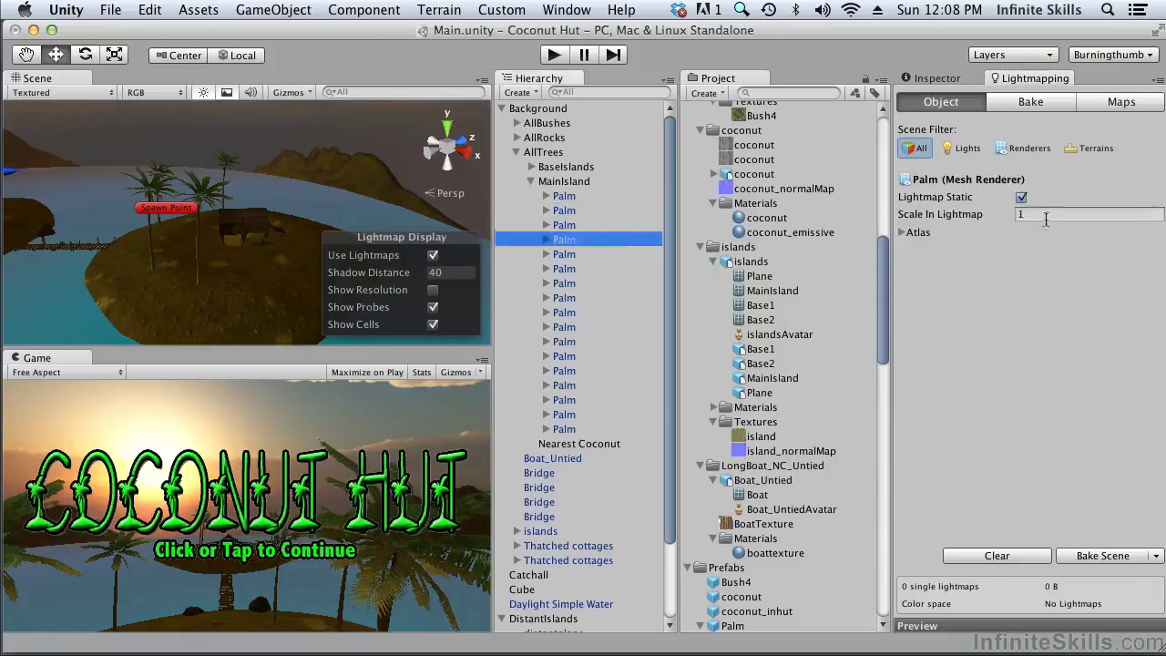
click(592, 268)
text(00)
click(609, 298)
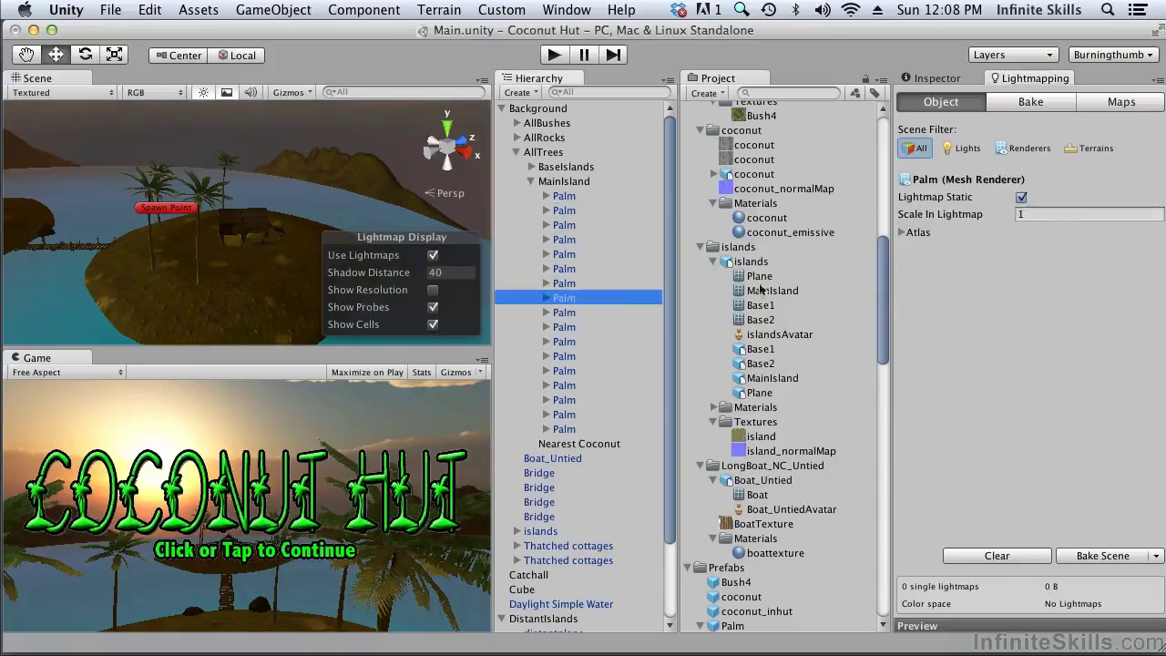
click(1045, 217)
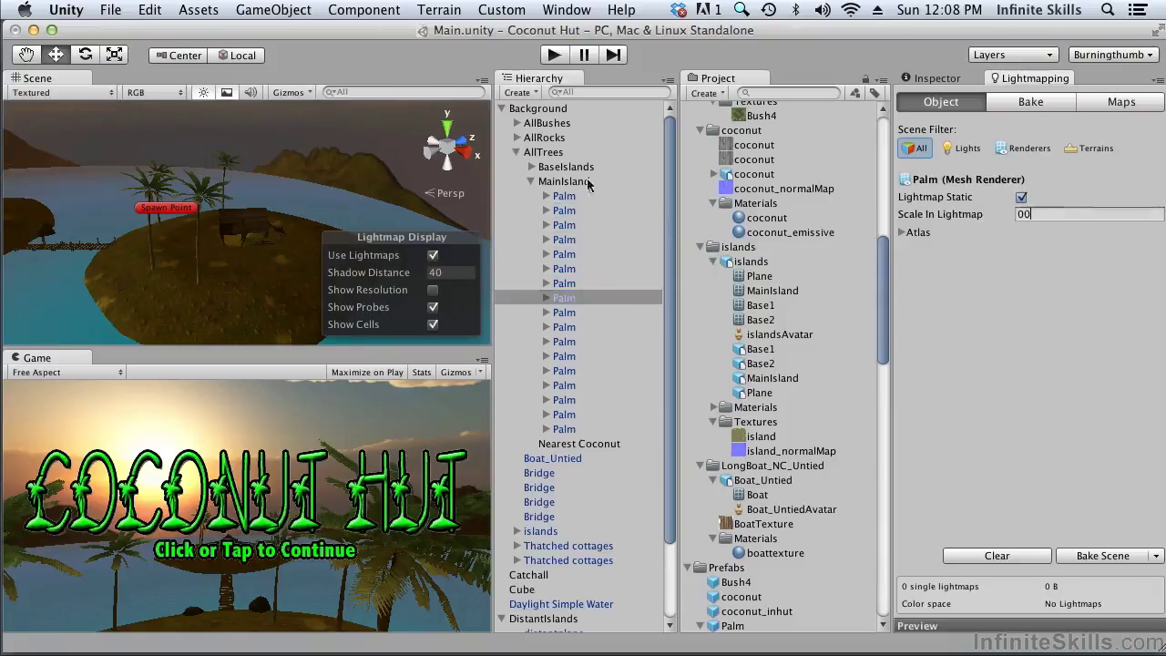
click(532, 183)
Expand BaseIslands and give the first three PalmBase trees Scale In Lightmap 0.
click(531, 167)
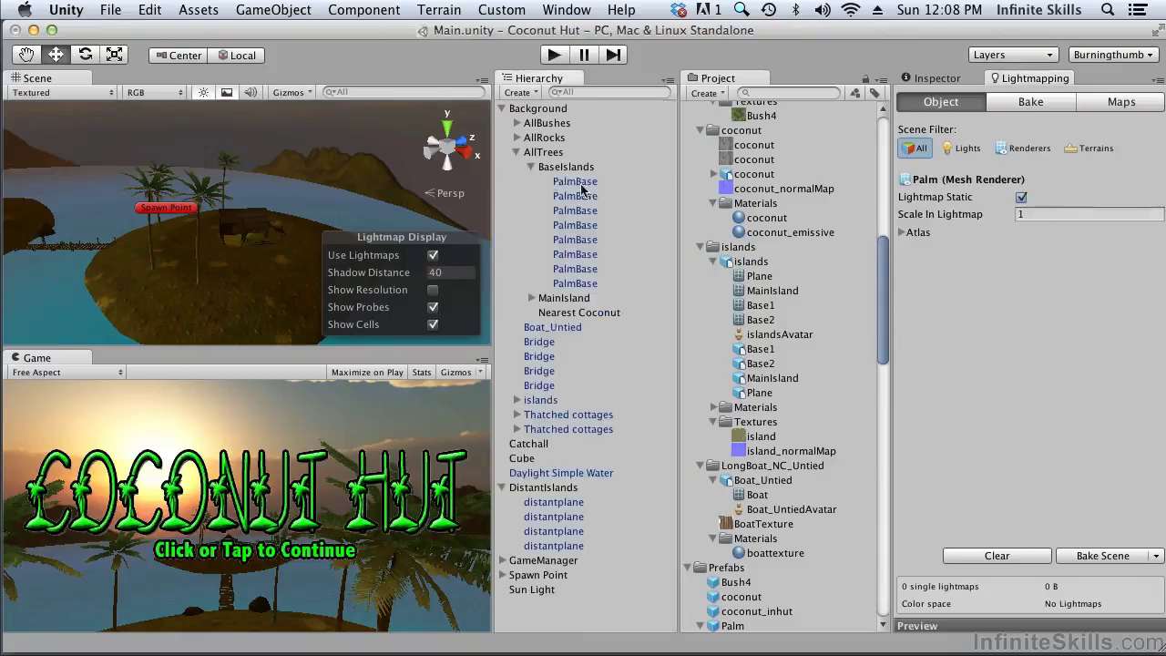
click(585, 183)
click(1026, 215)
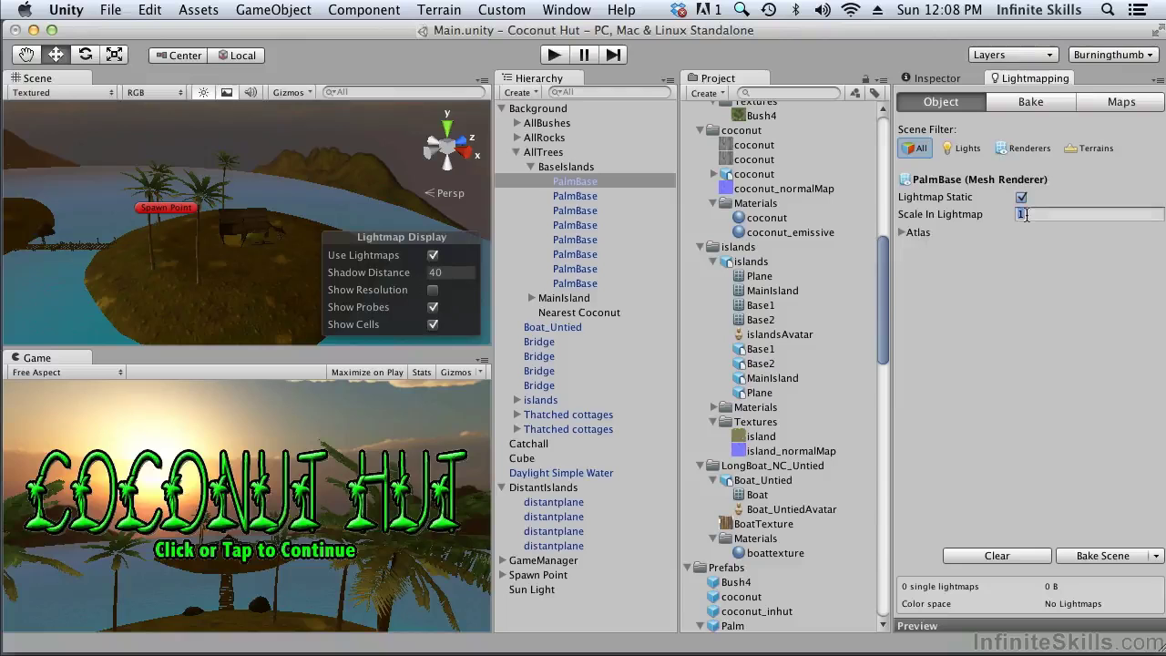
text(0)
key(Return)
click(638, 196)
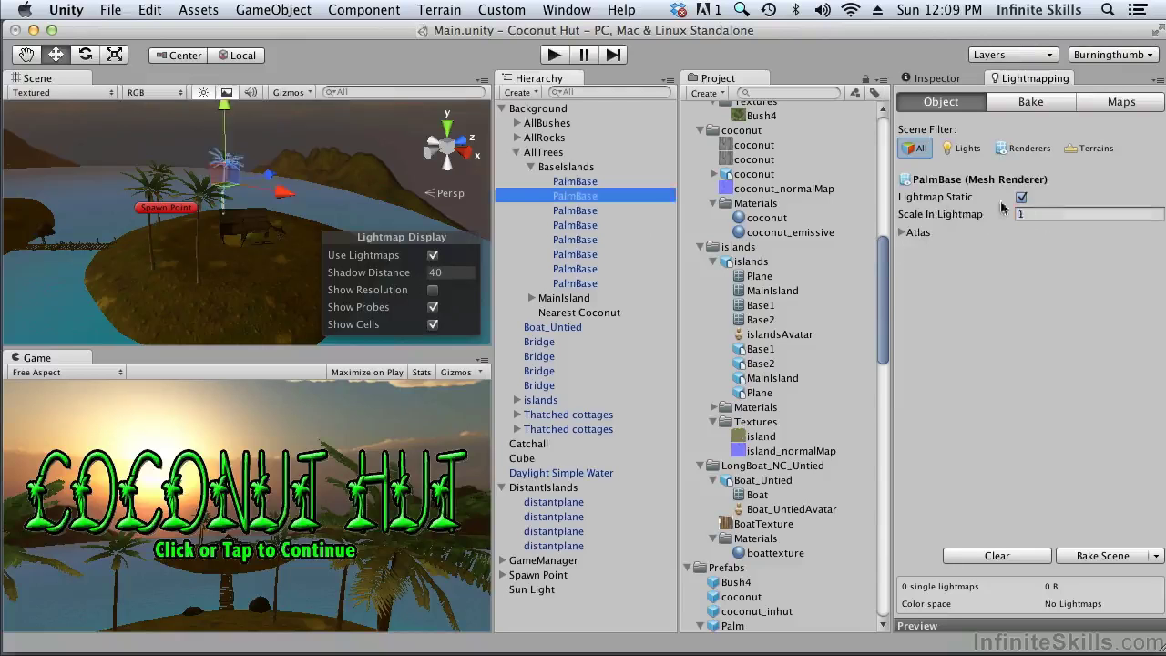
click(1025, 214)
click(665, 215)
click(1044, 214)
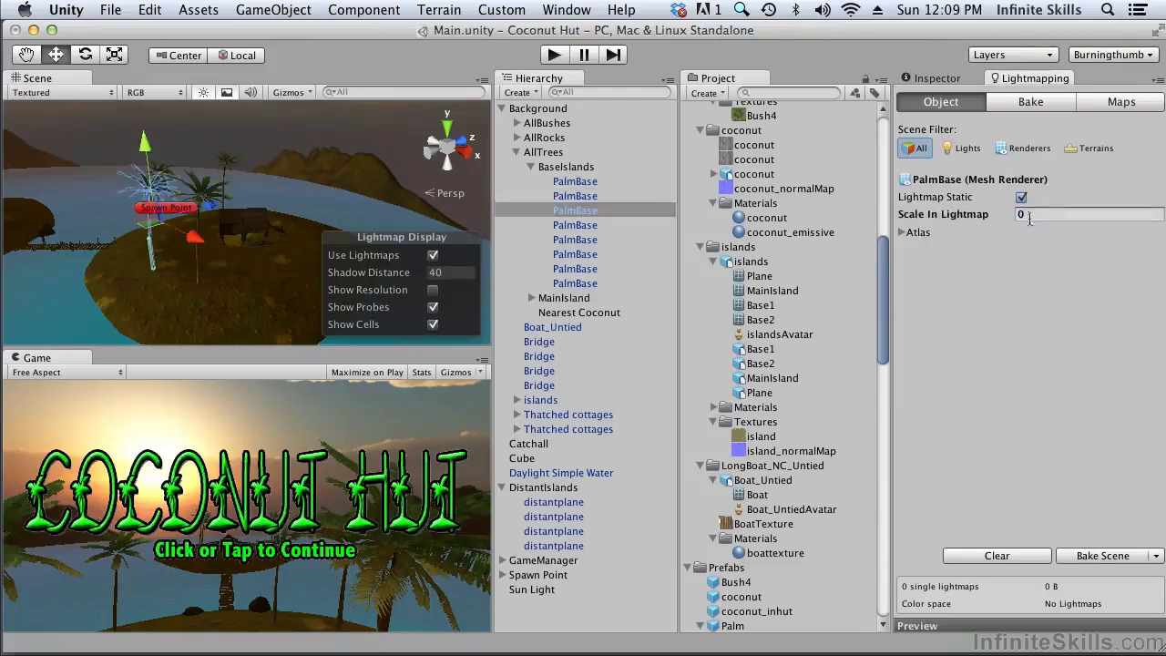
Set Scale In Lightmap to 0 on the fourth through last PalmBase trees.
click(638, 227)
click(1042, 215)
text(0)
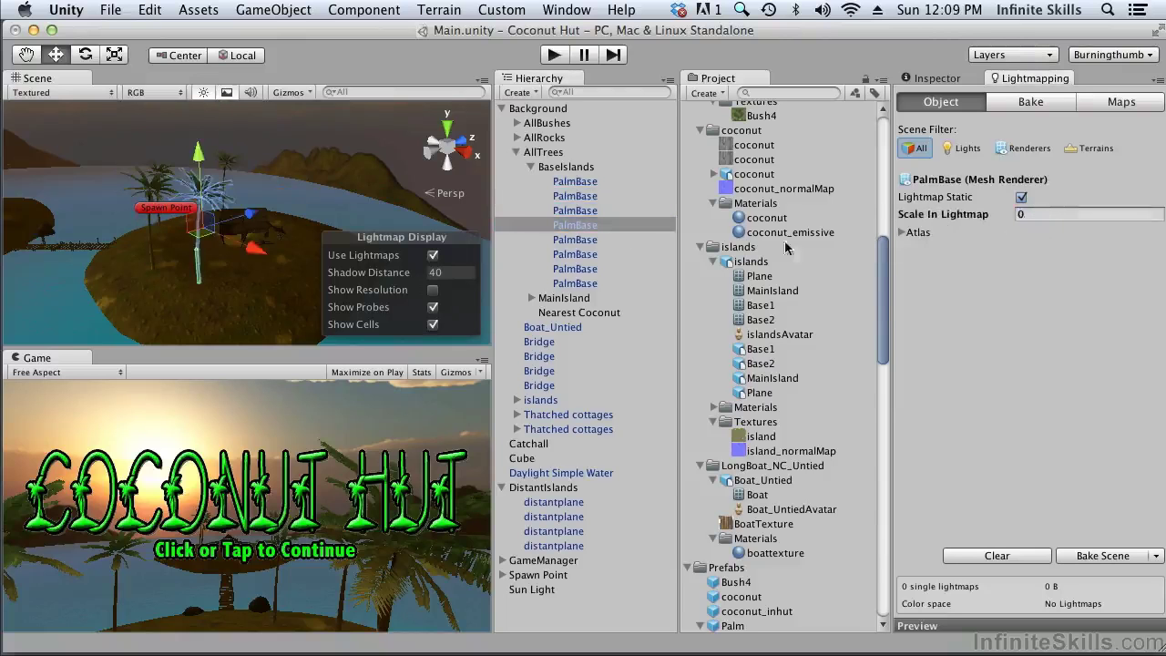
click(638, 240)
click(1030, 215)
text(0)
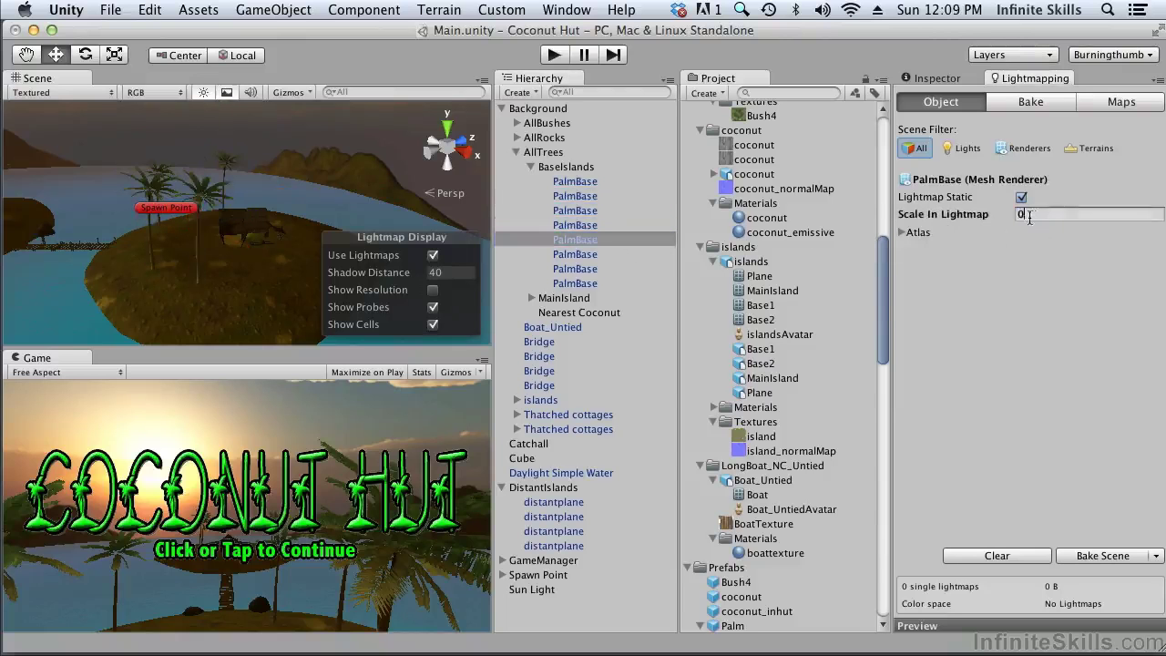
click(624, 254)
click(1030, 215)
text(0)
click(630, 269)
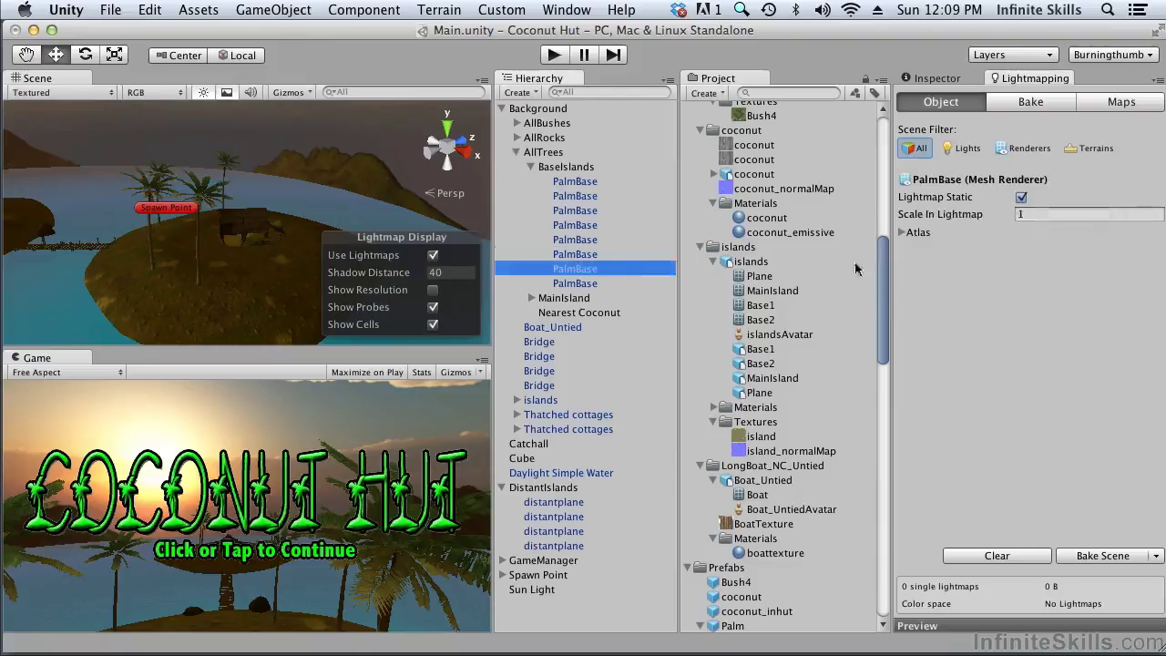
click(1027, 213)
text(0)
click(623, 283)
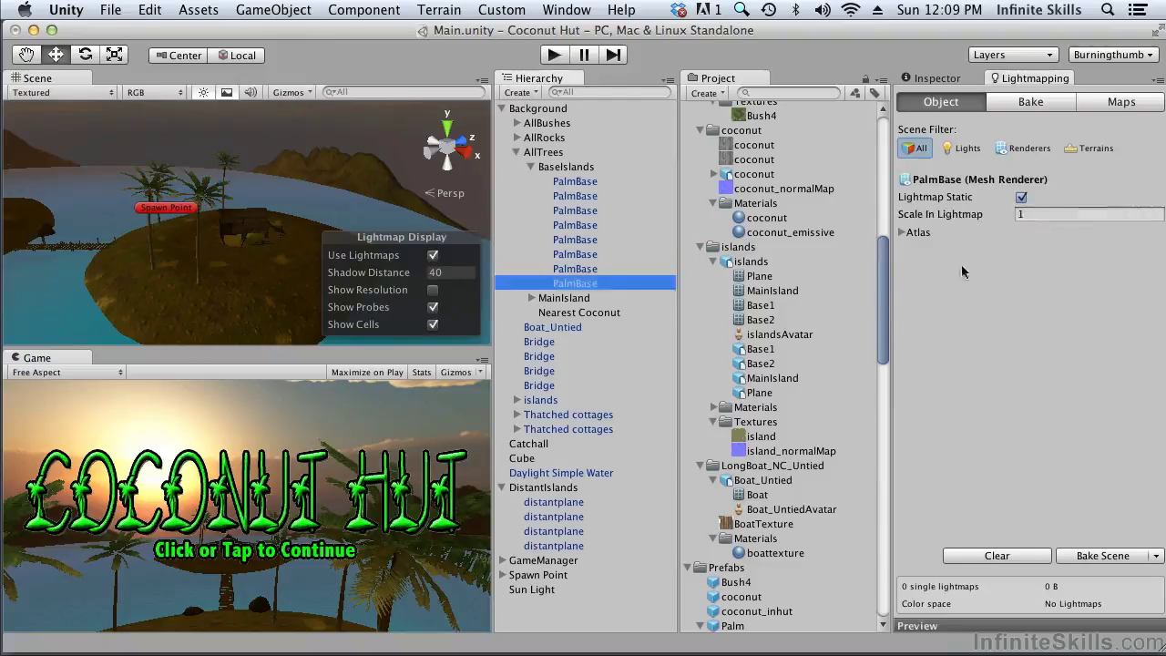
click(1048, 215)
text(0)
Expand MainIsland and select its Palm objects from first to last.
click(532, 299)
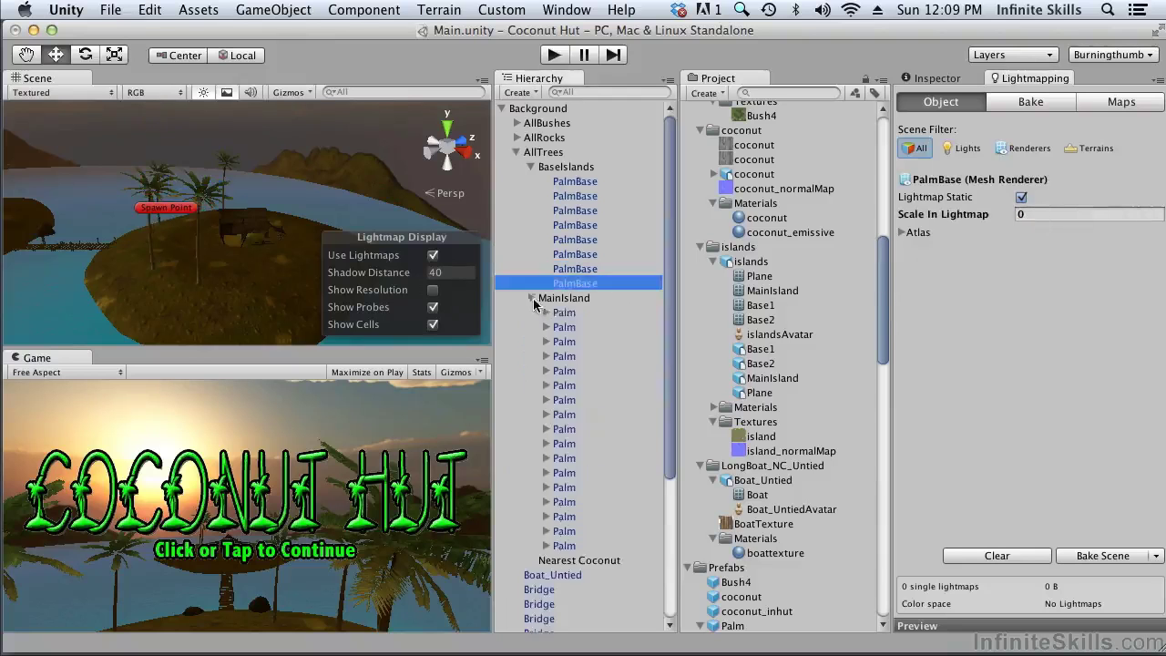
click(563, 312)
click(563, 544)
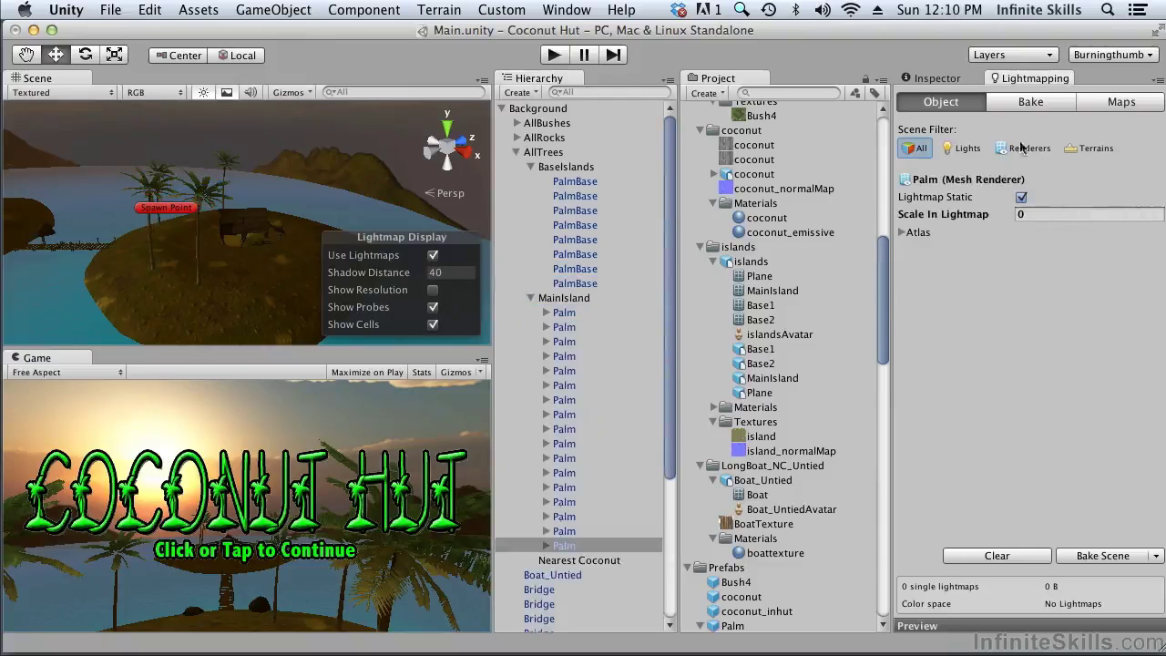
Set the Bake tab's Quality to Low and bake the scene lightmaps.
click(1024, 103)
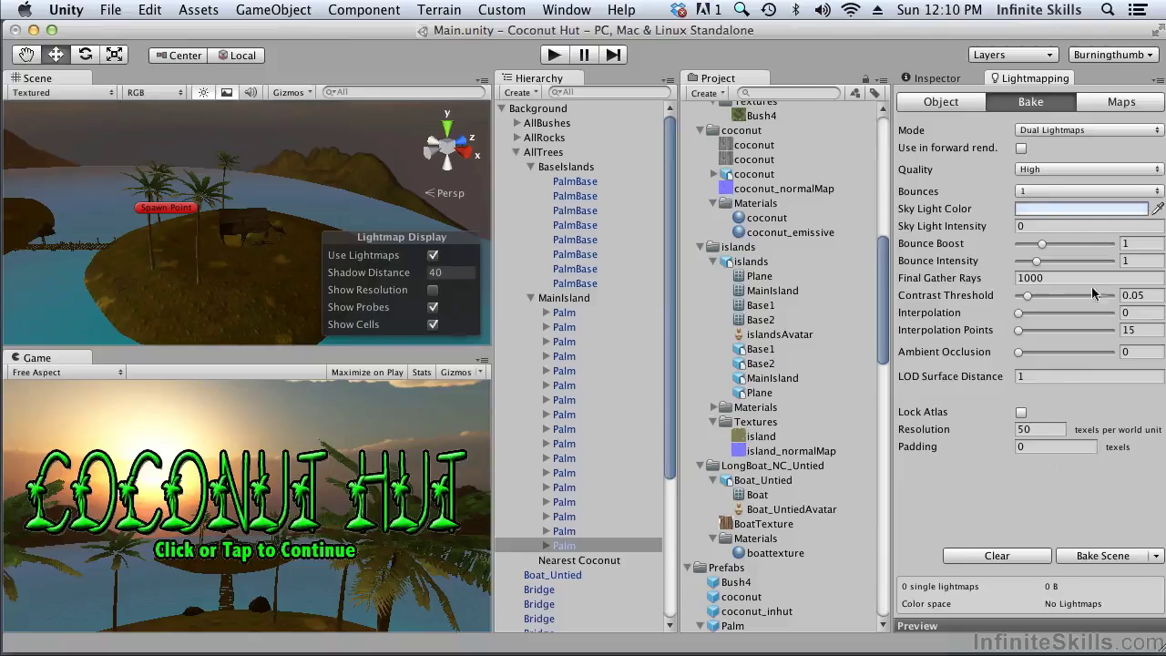
click(1061, 171)
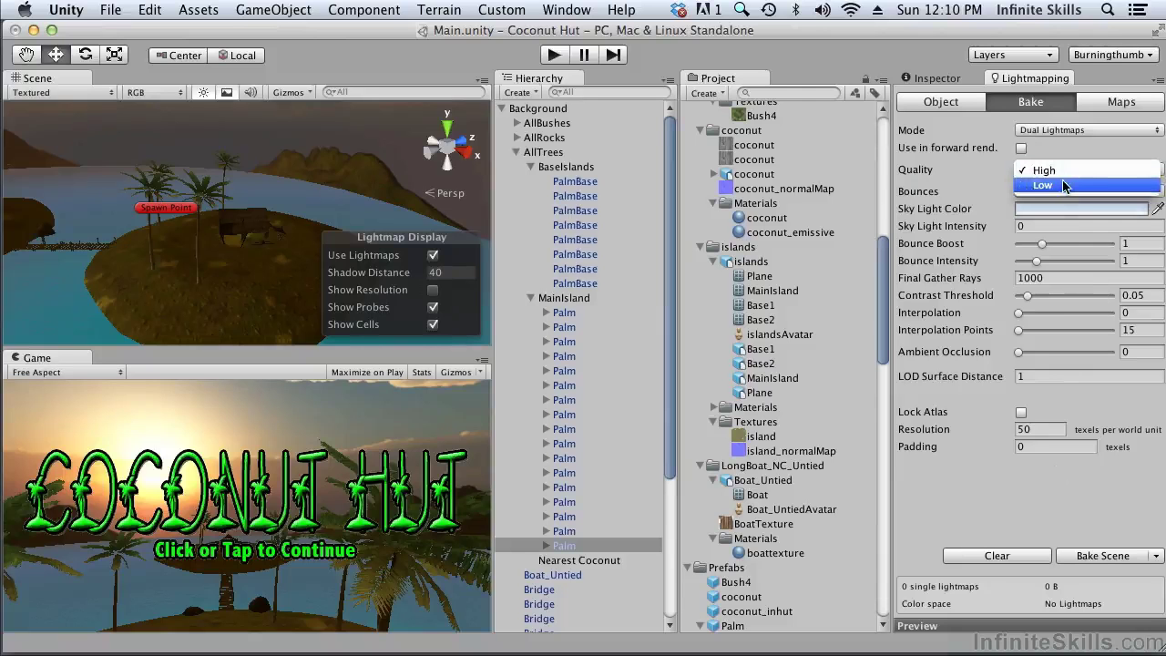
click(1062, 185)
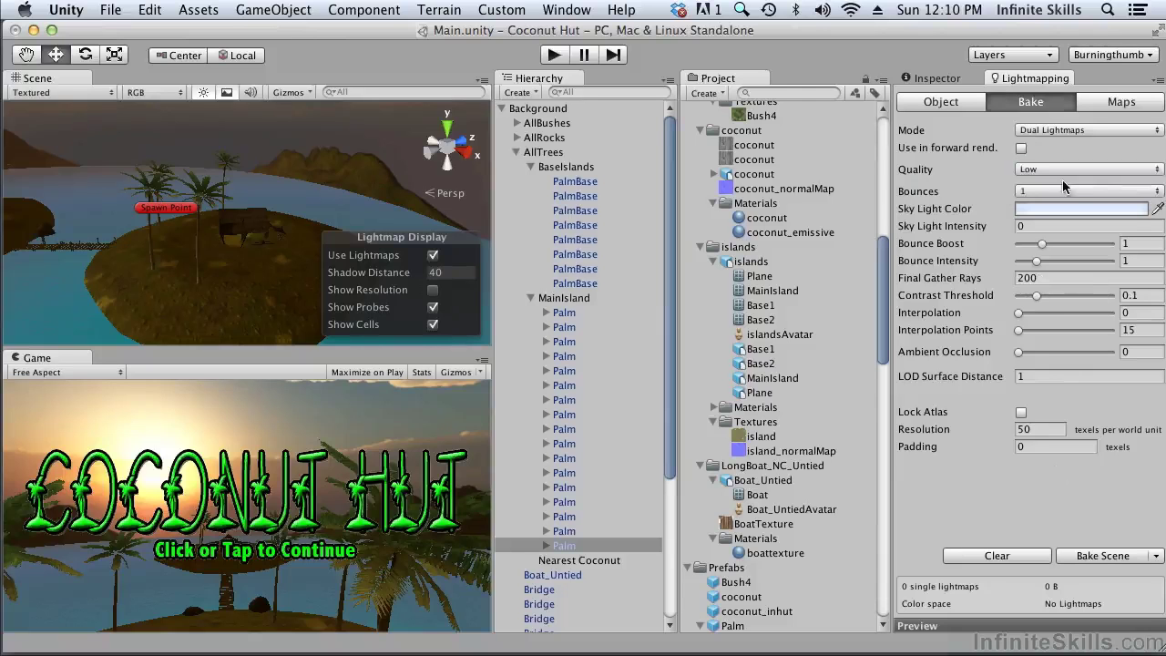
click(1084, 555)
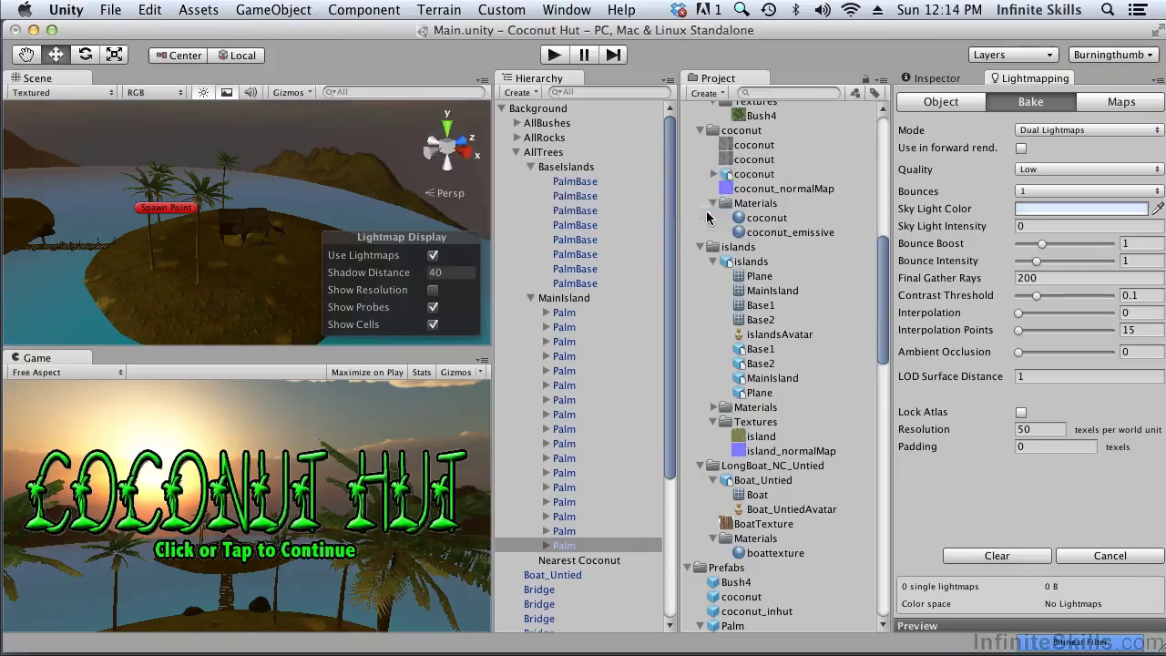
Expand Scenes > Main in the Project panel and preview LightmapFar-0 in the Inspector.
scroll(751, 262, down, 5)
scroll(753, 264, down, 5)
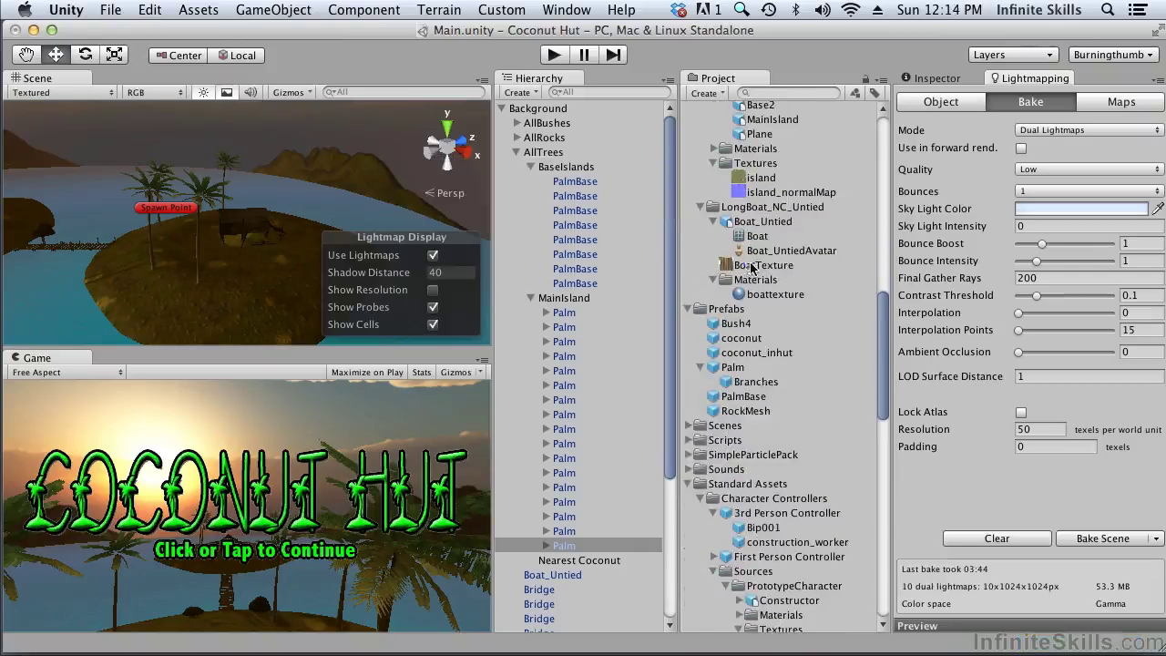
click(689, 426)
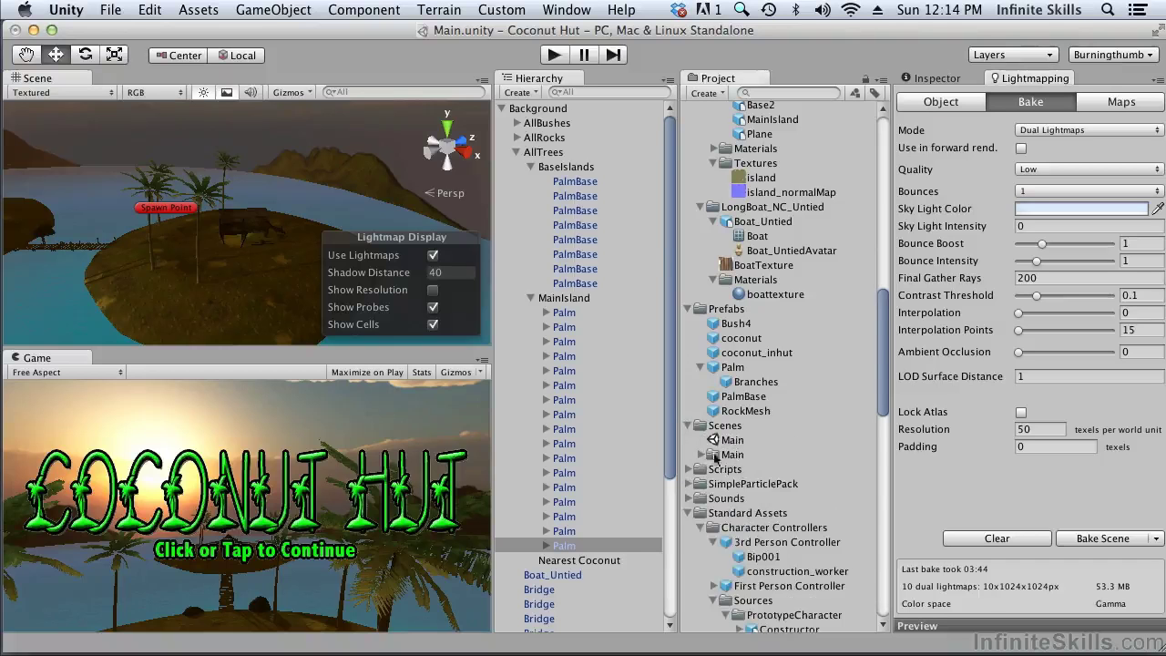
click(700, 456)
scroll(812, 448, down, 5)
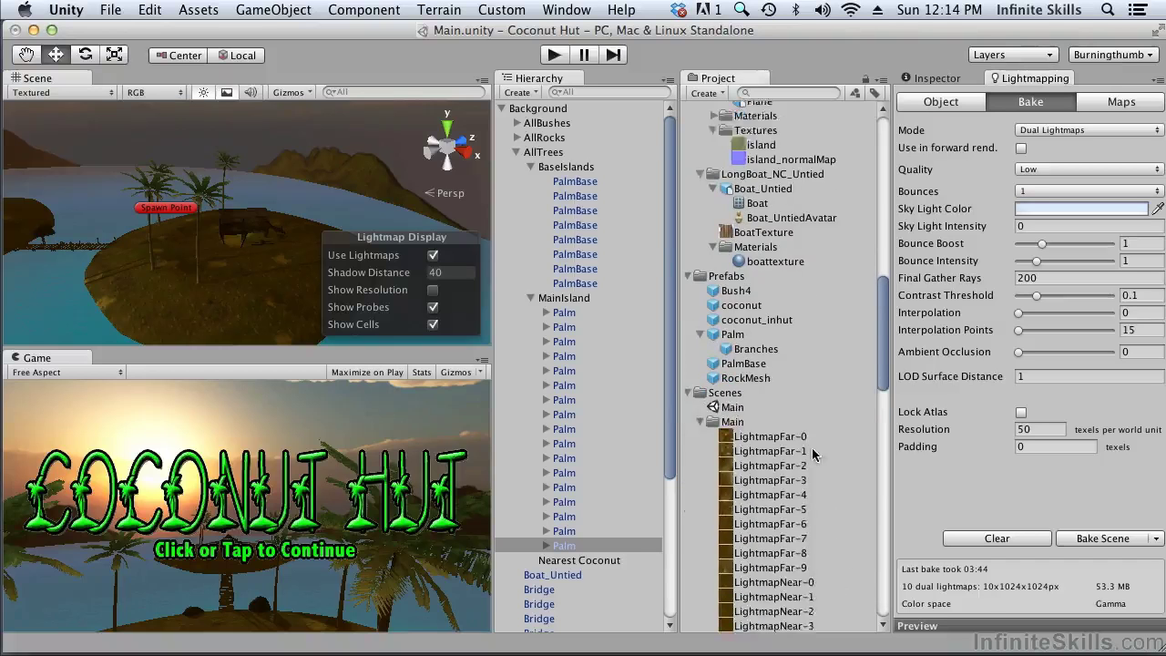
click(754, 328)
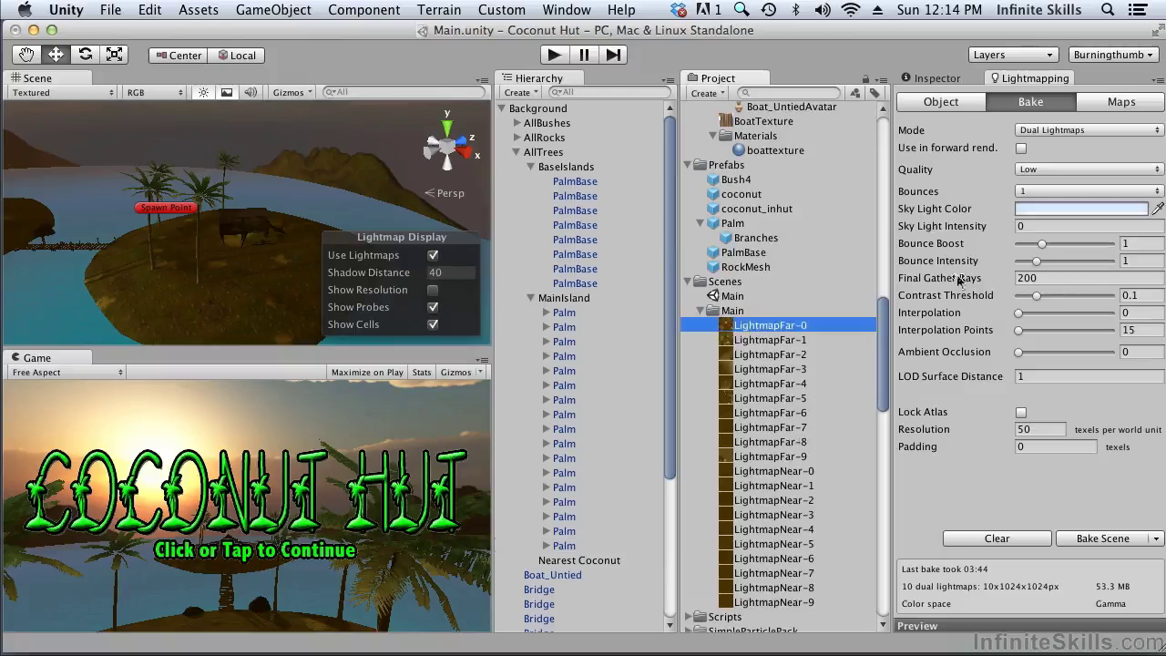
click(962, 80)
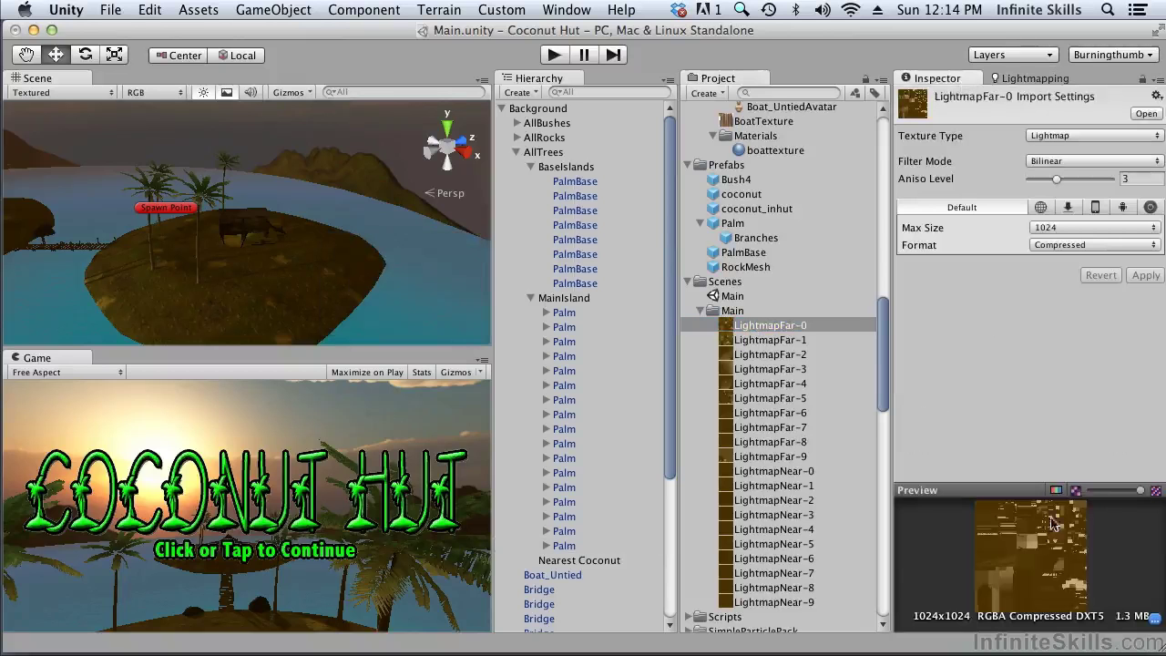
Preview LightmapFar-1 through LightmapFar-5 in the Inspector.
click(783, 340)
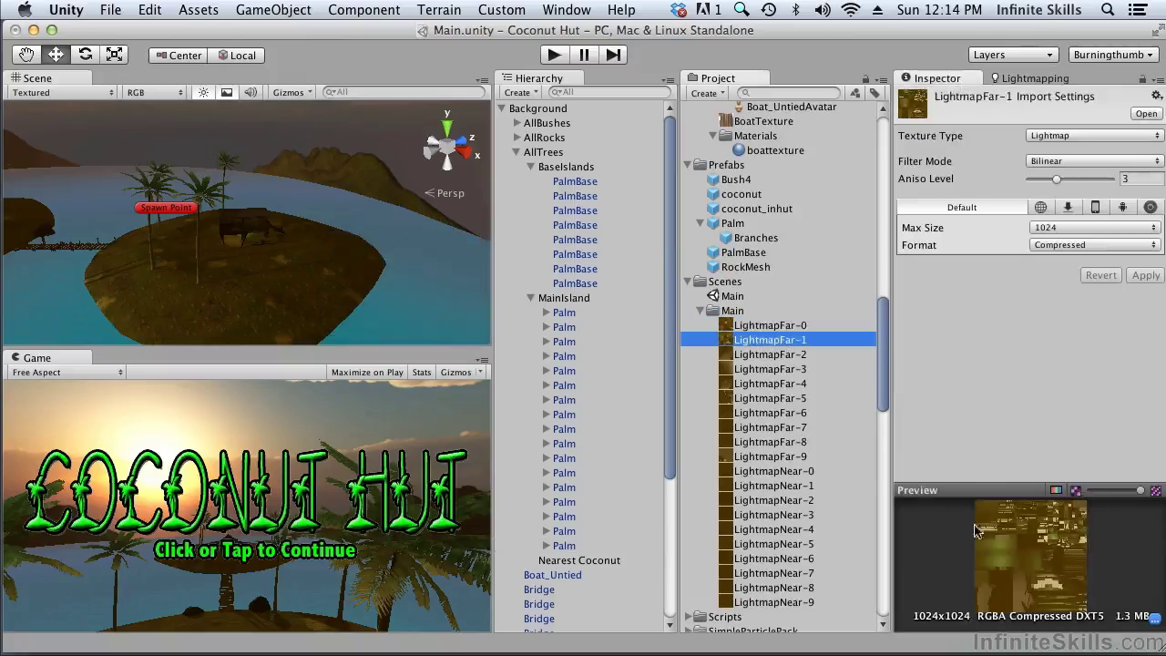
click(765, 355)
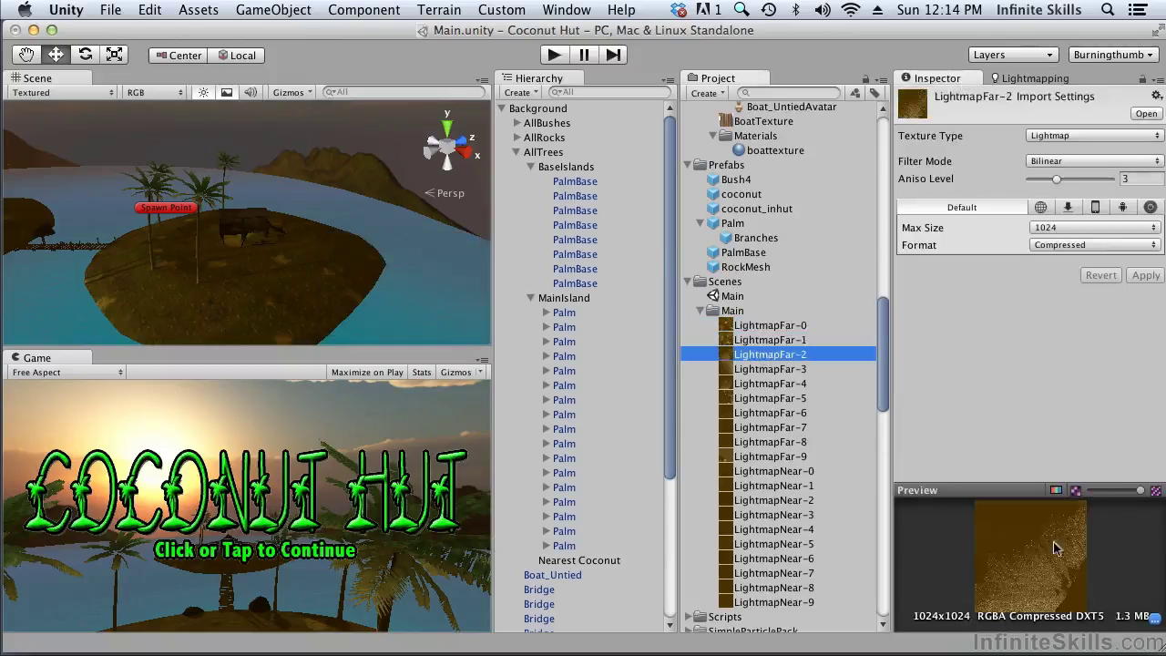
click(760, 370)
click(779, 386)
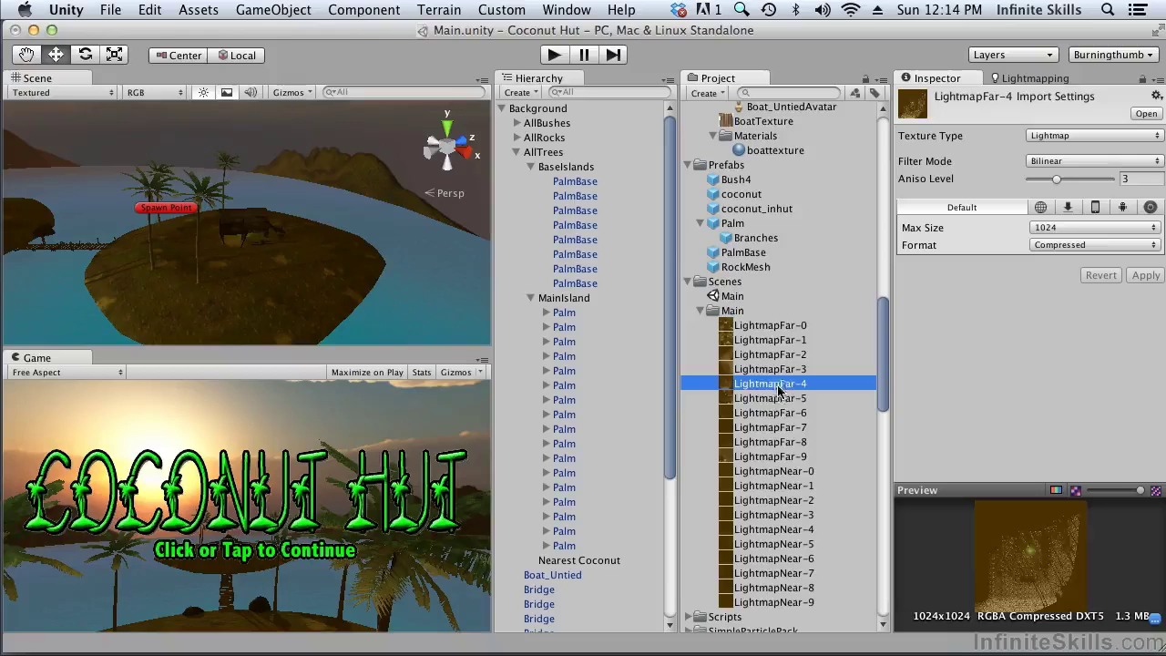
click(778, 400)
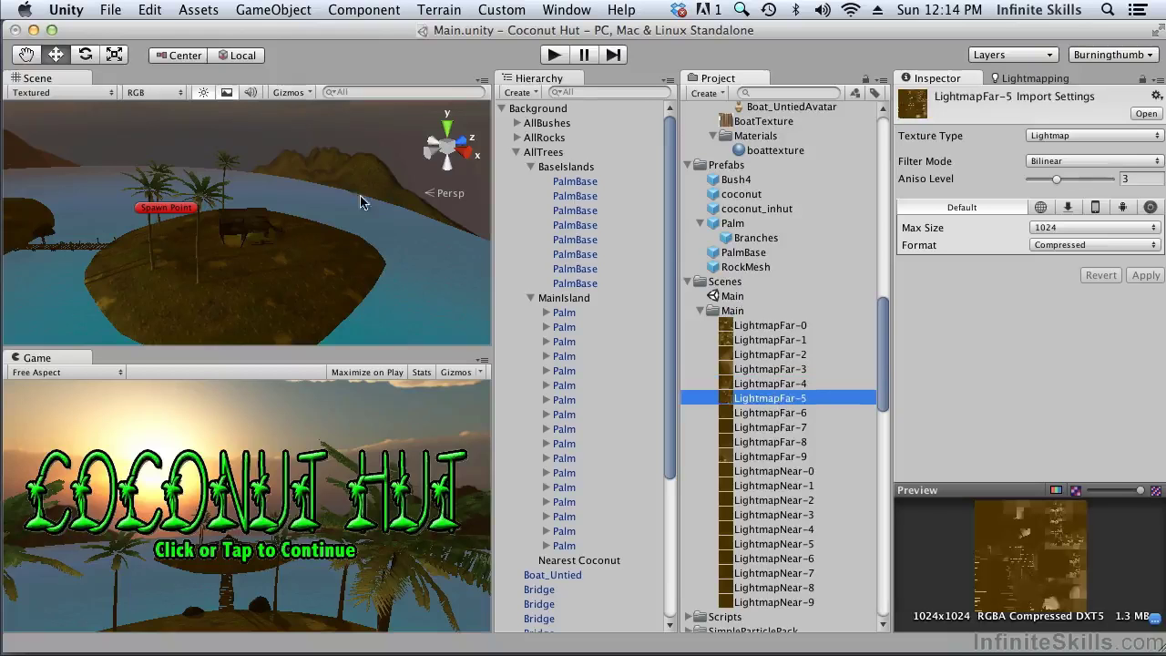
click(486, 80)
click(513, 101)
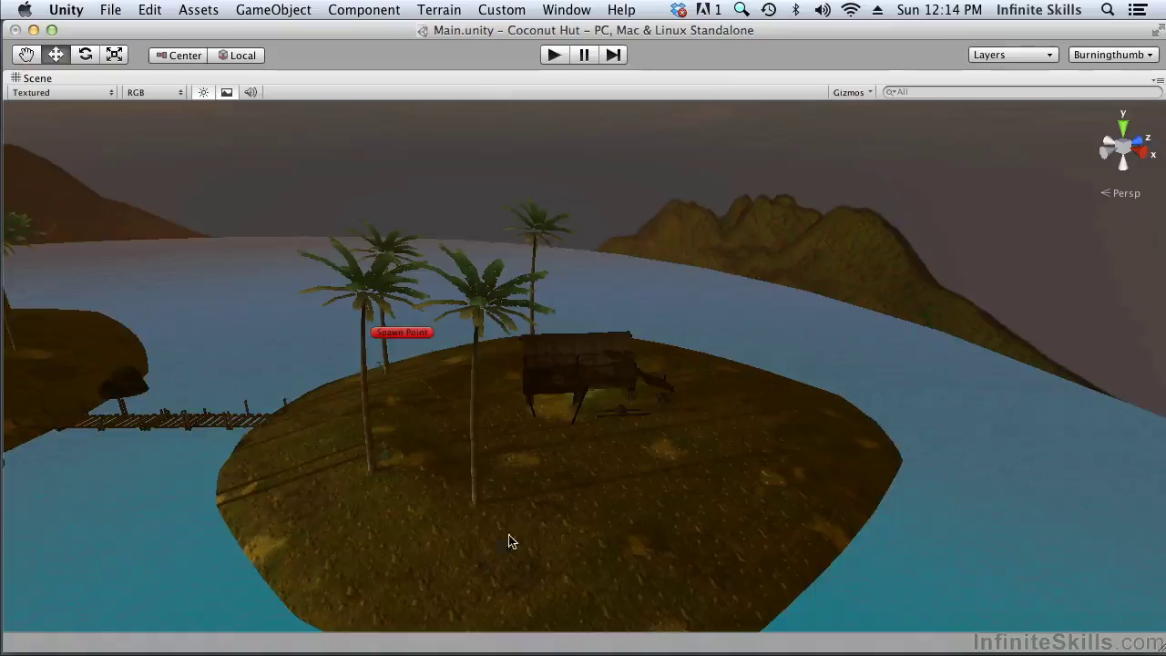
scroll(550, 581, up, 5)
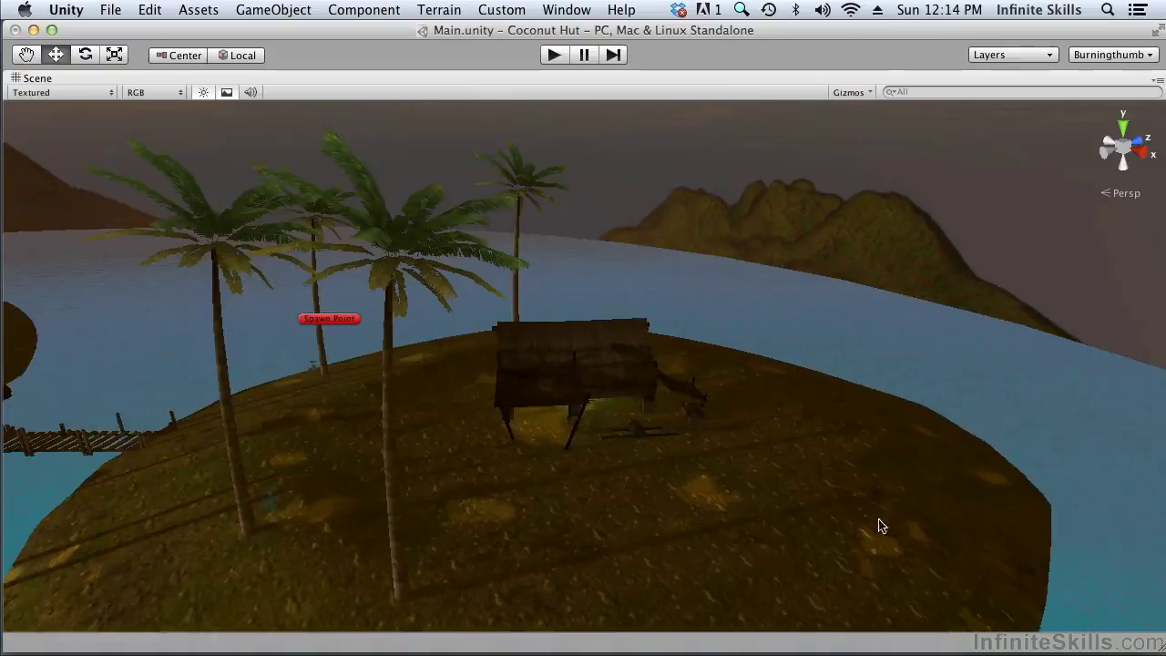
scroll(409, 458, down, 10)
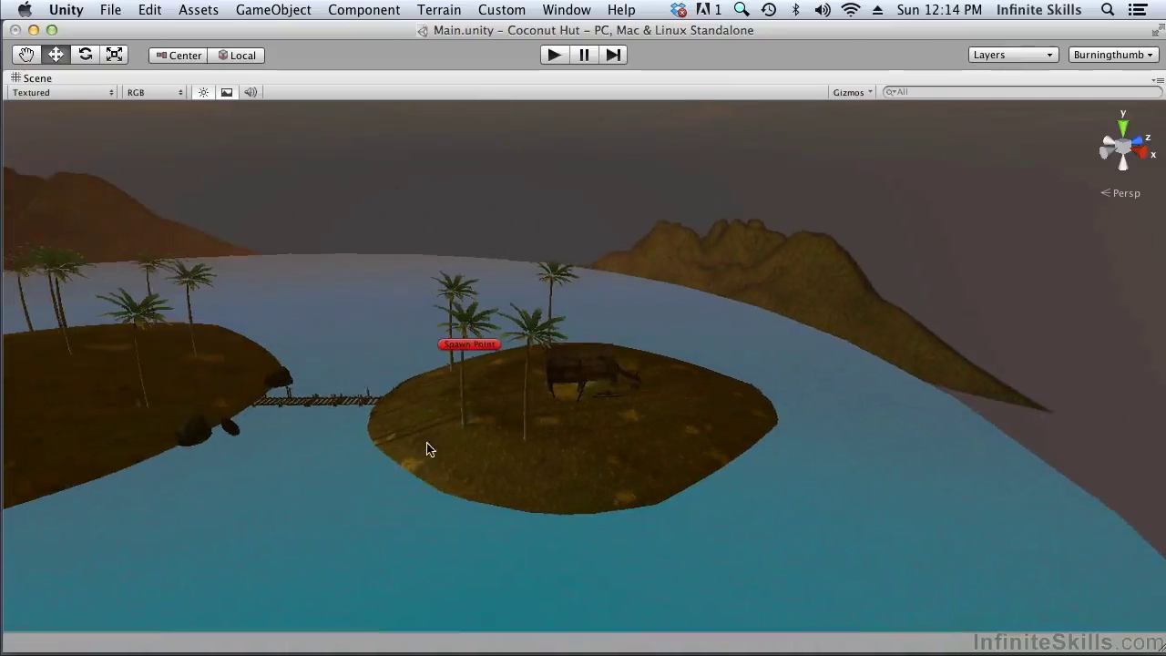
scroll(429, 448, up, 6)
click(1155, 79)
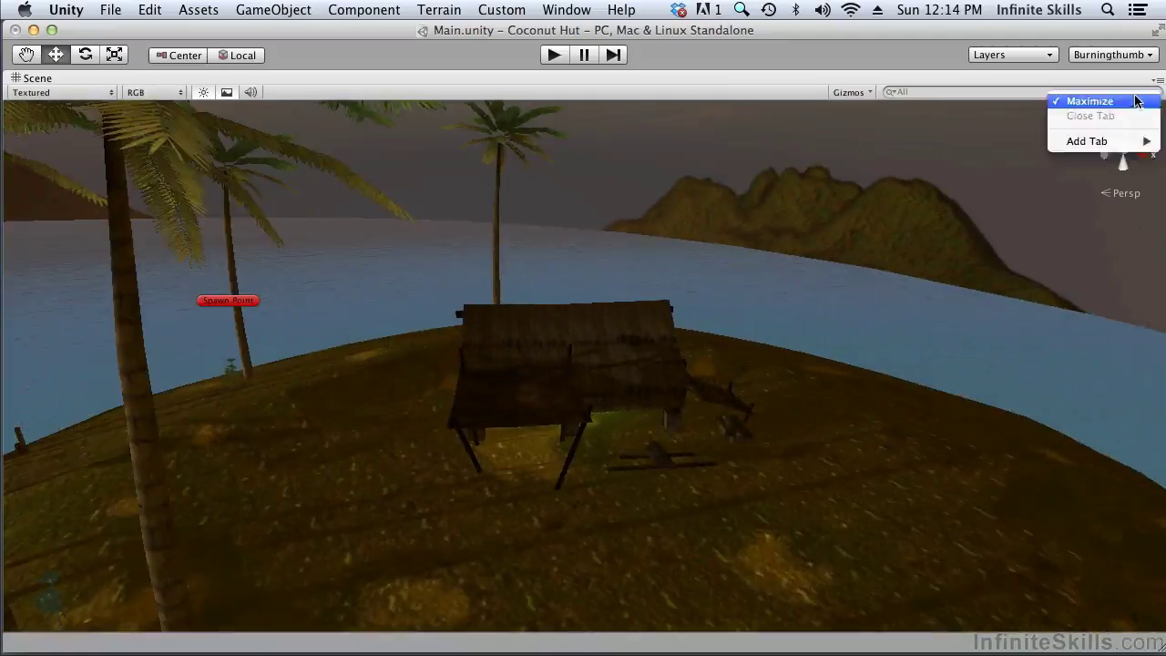
click(1086, 96)
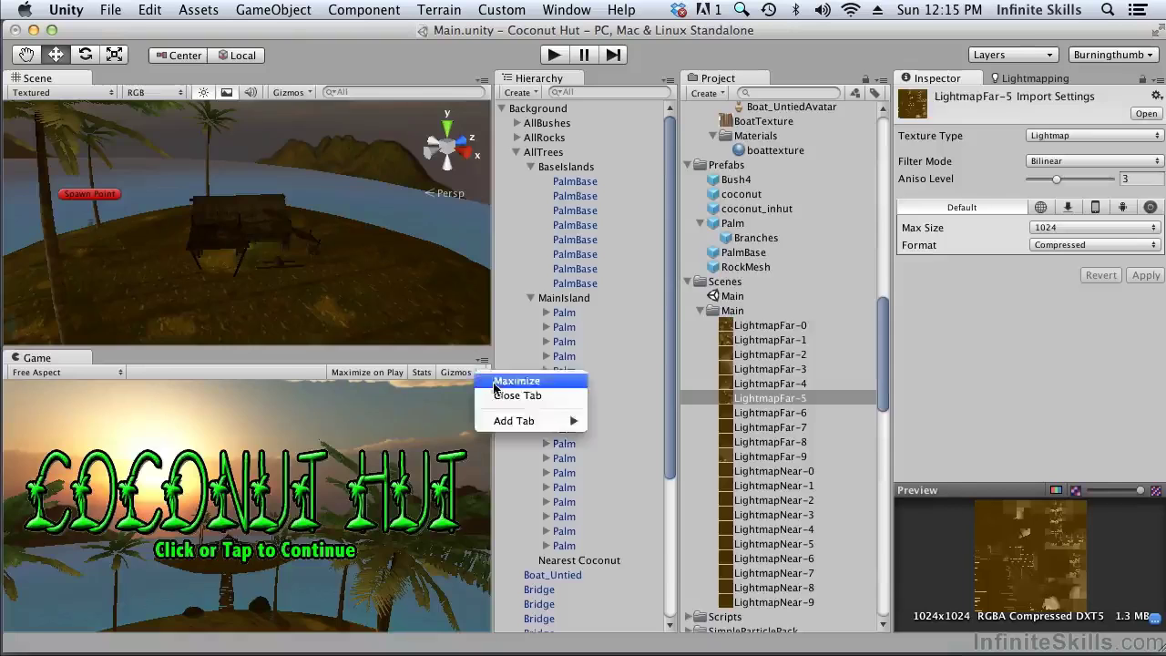
Maximize the Game view, enter Play mode and run the character around near the hut.
click(516, 381)
click(552, 54)
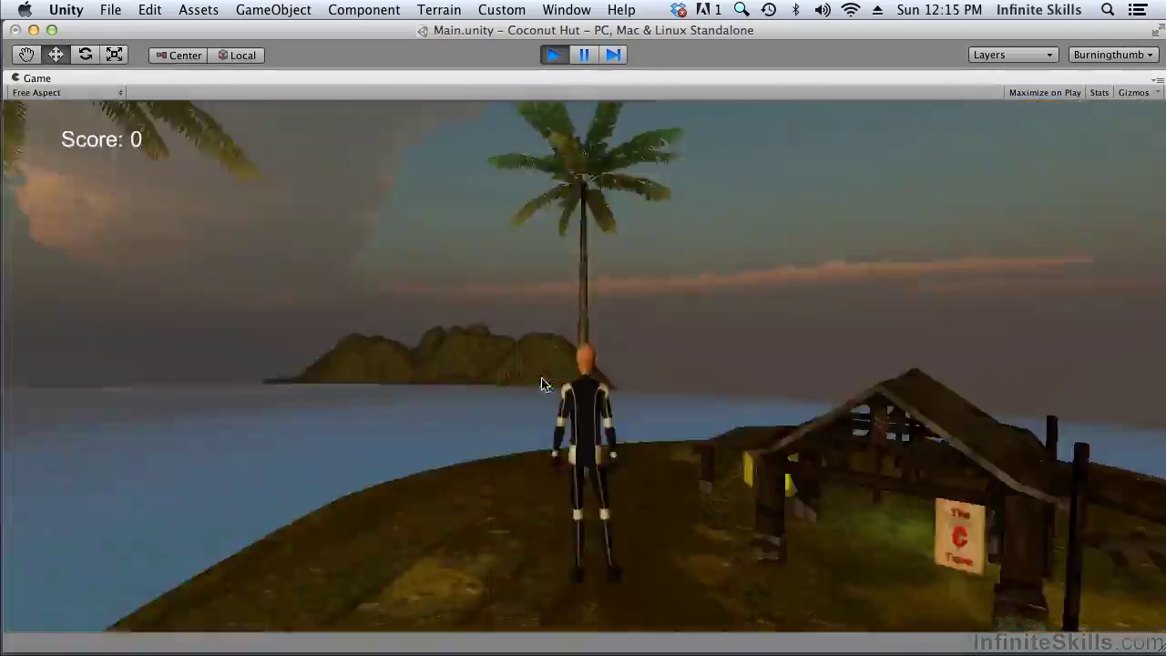
key(a)
key(w)
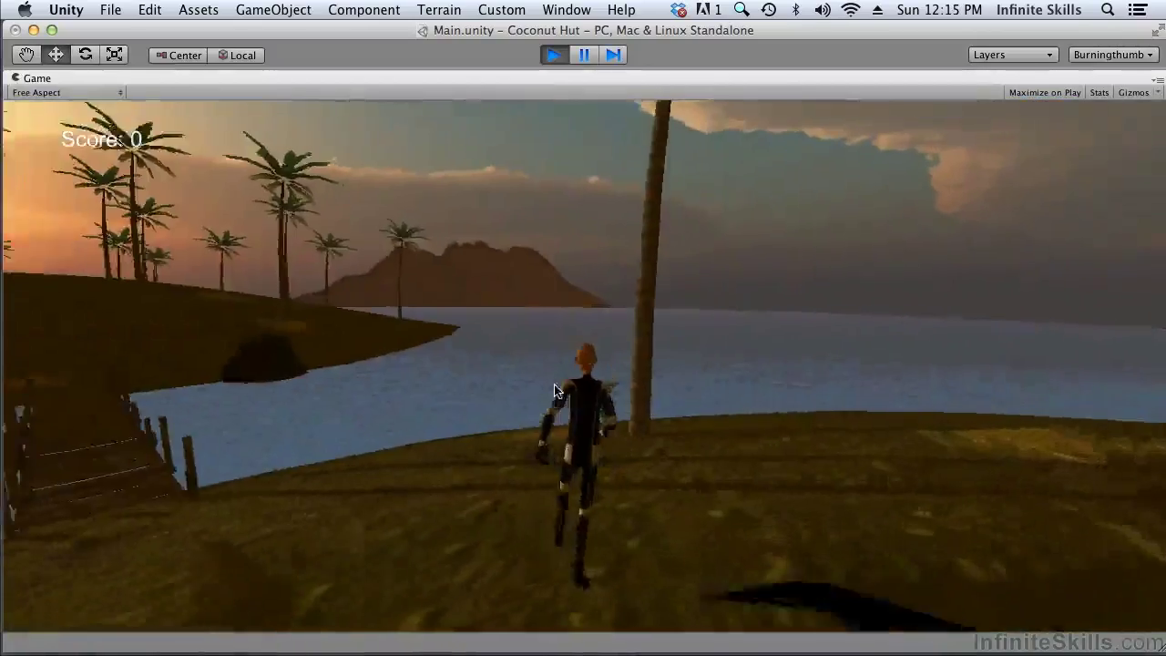
key(d)
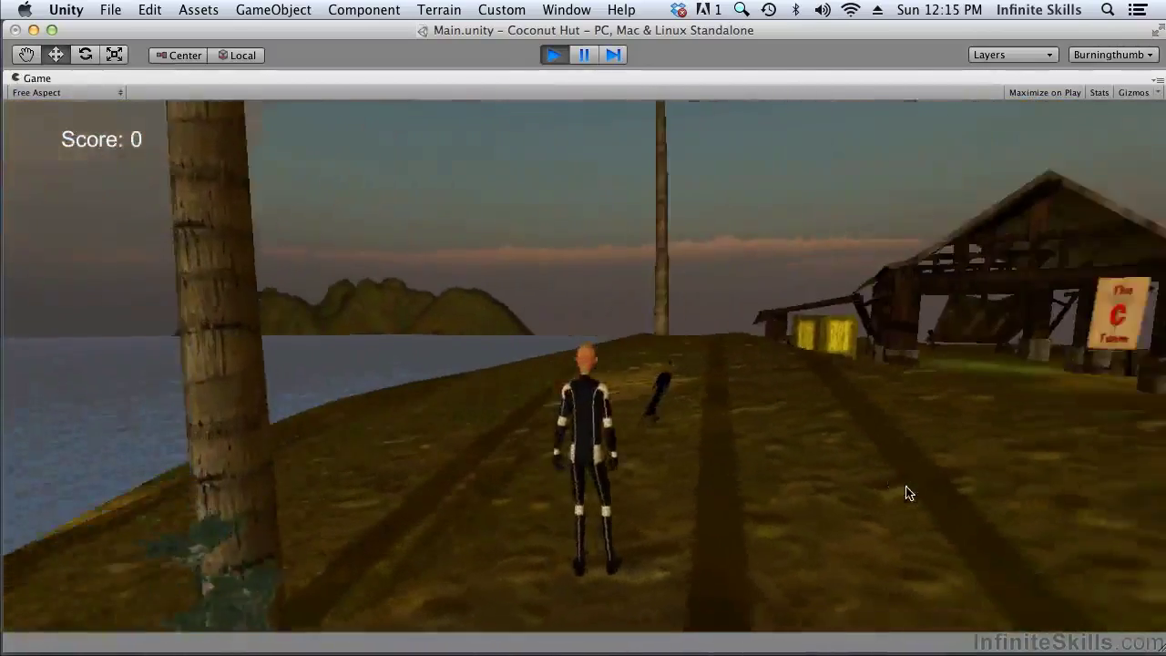
key(d)
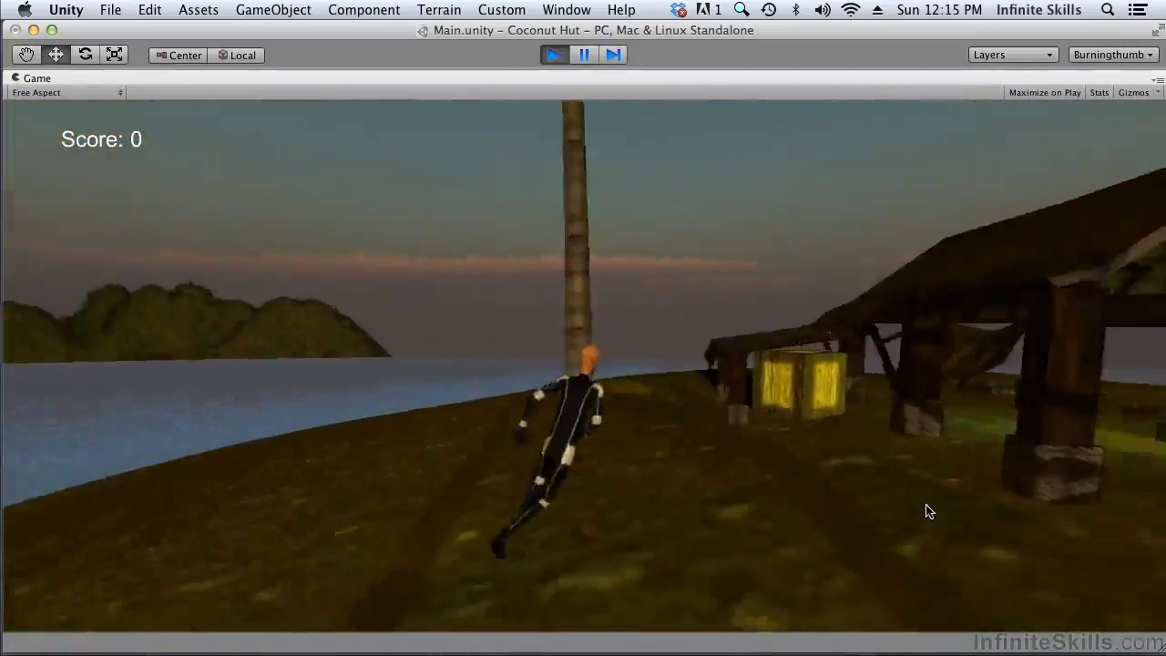
key(d)
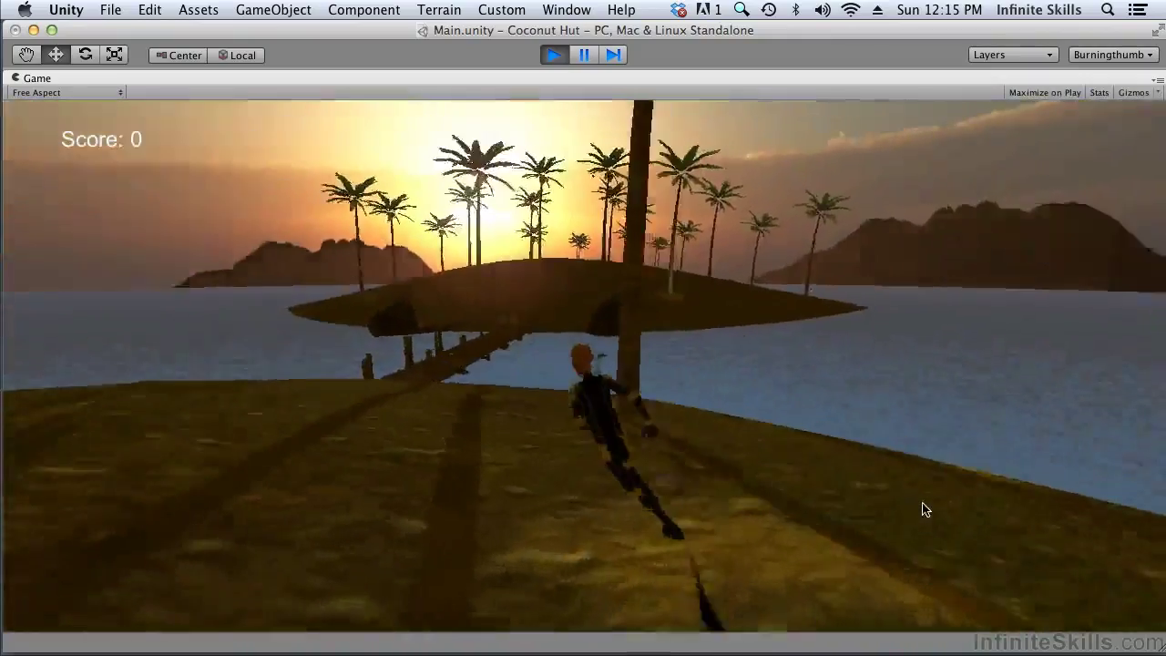
key(a)
key(a)
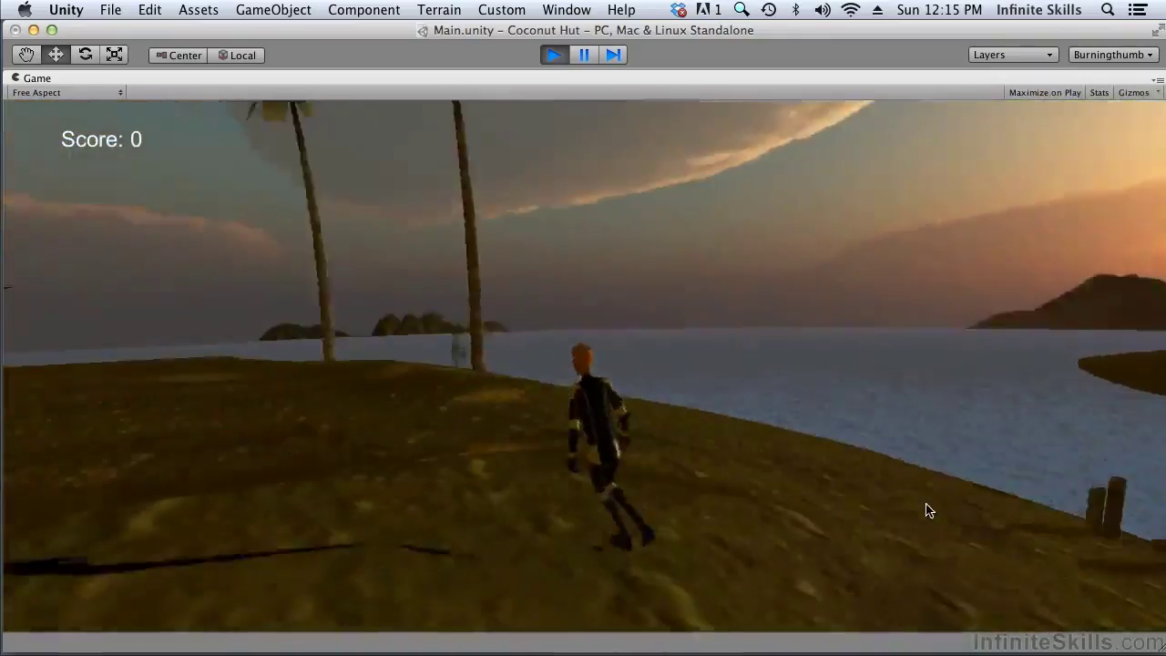
key(a)
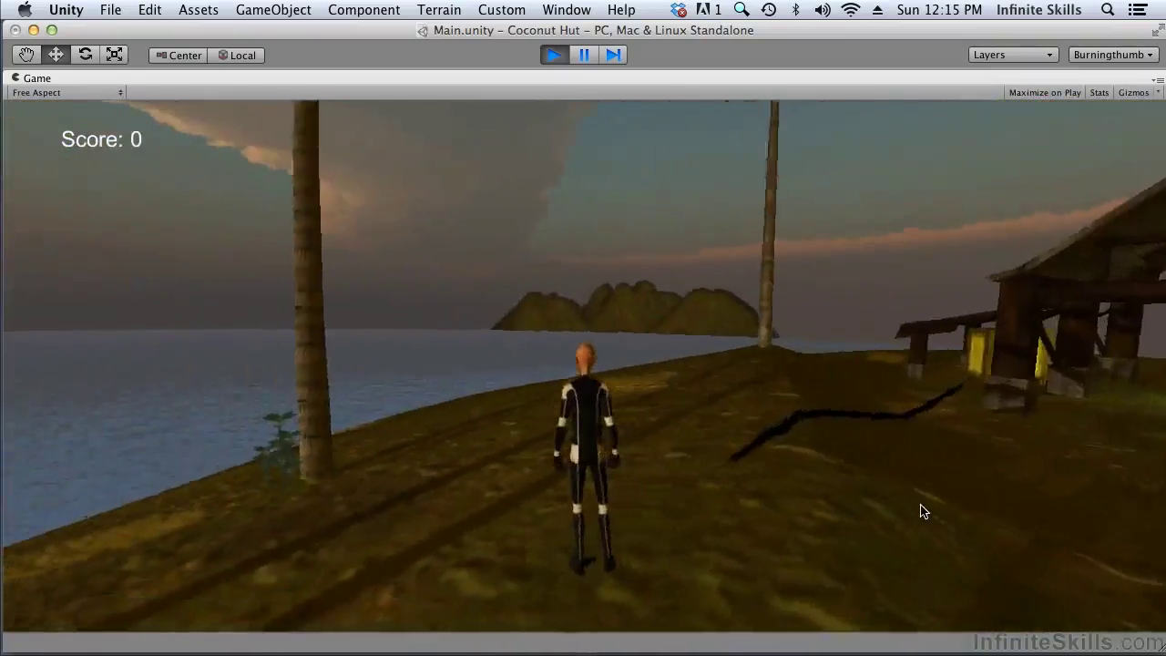
Run along the pier, up the hill, into the water and back toward the hut.
key(d)
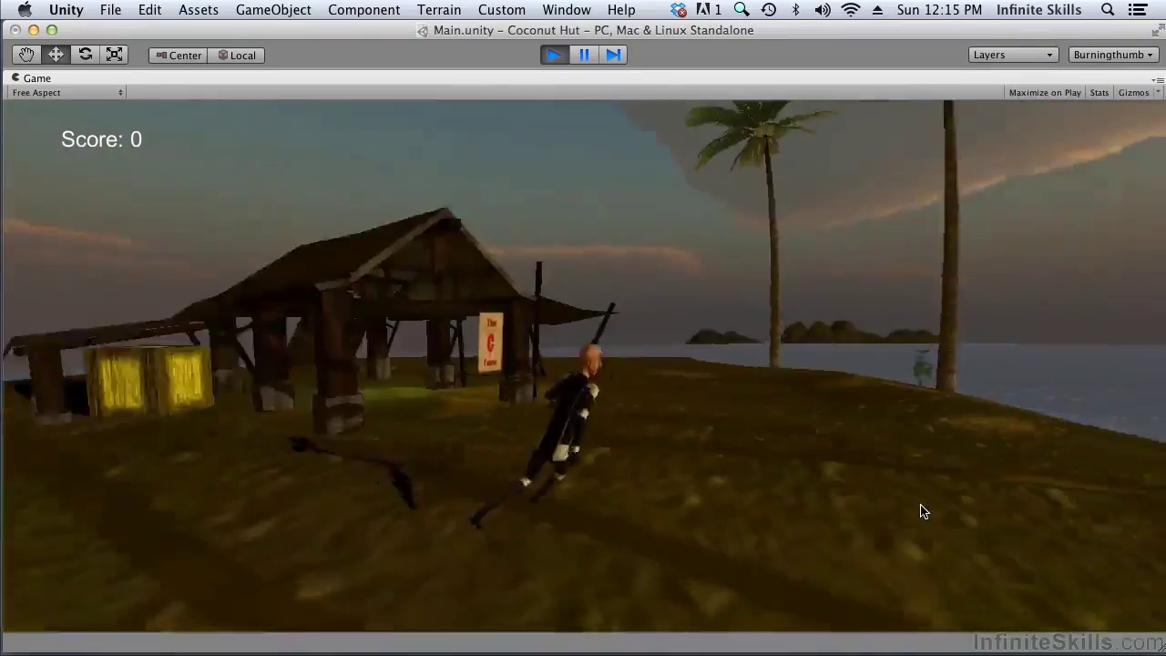
key(d)
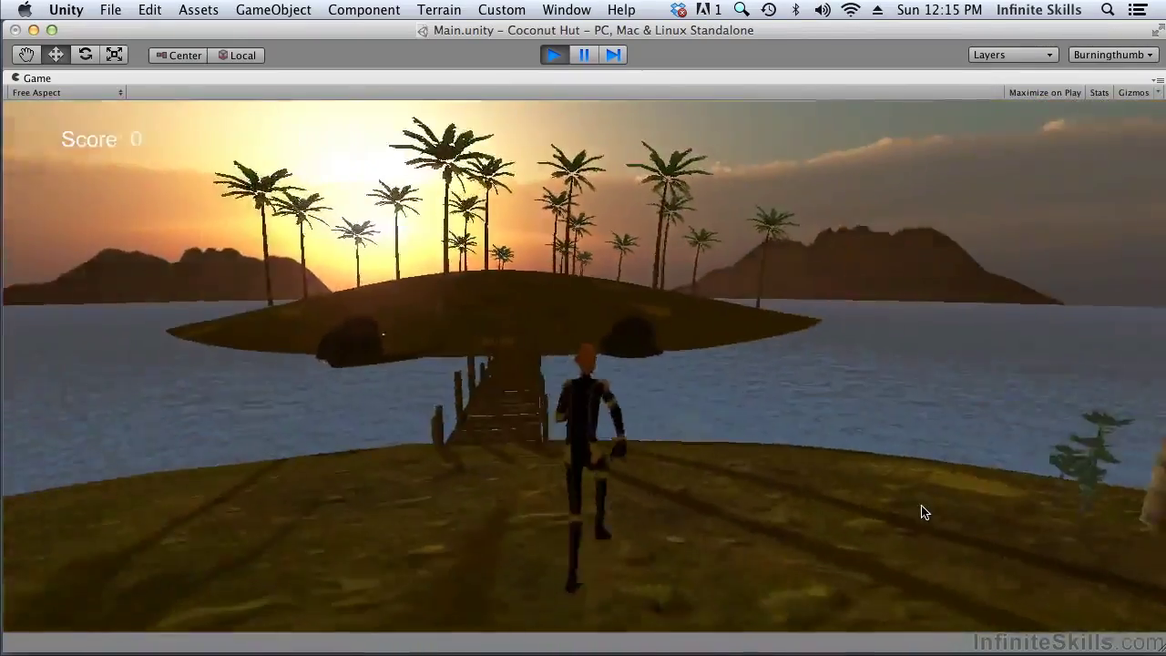
key(w)
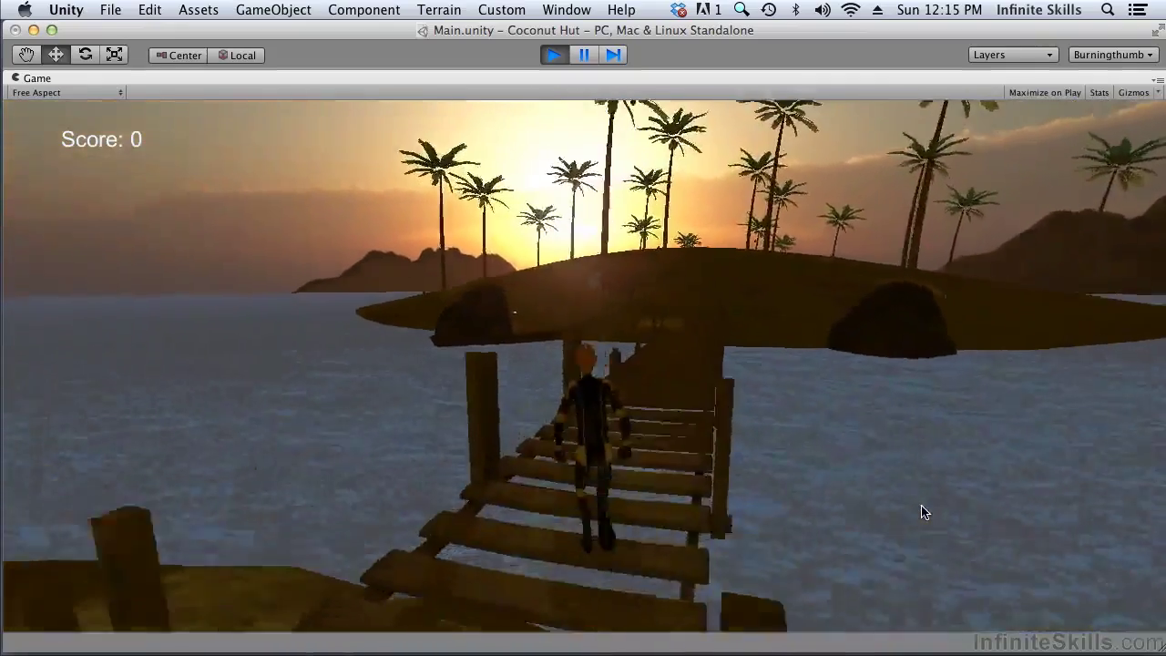
key(w)
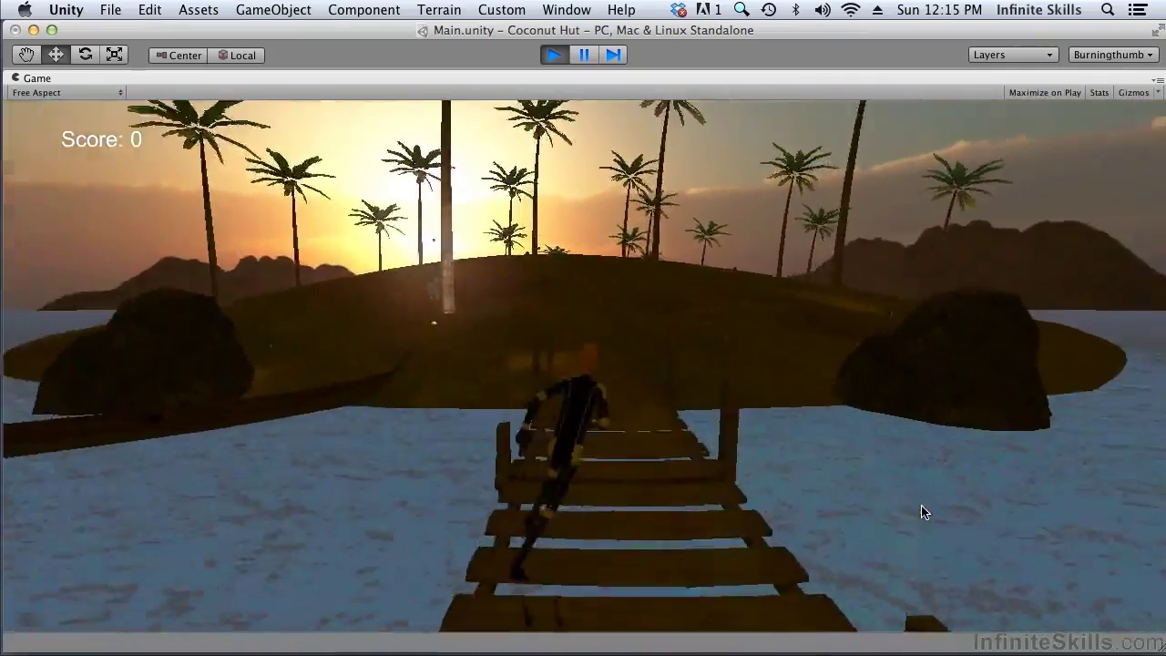
key(w)
key(d)
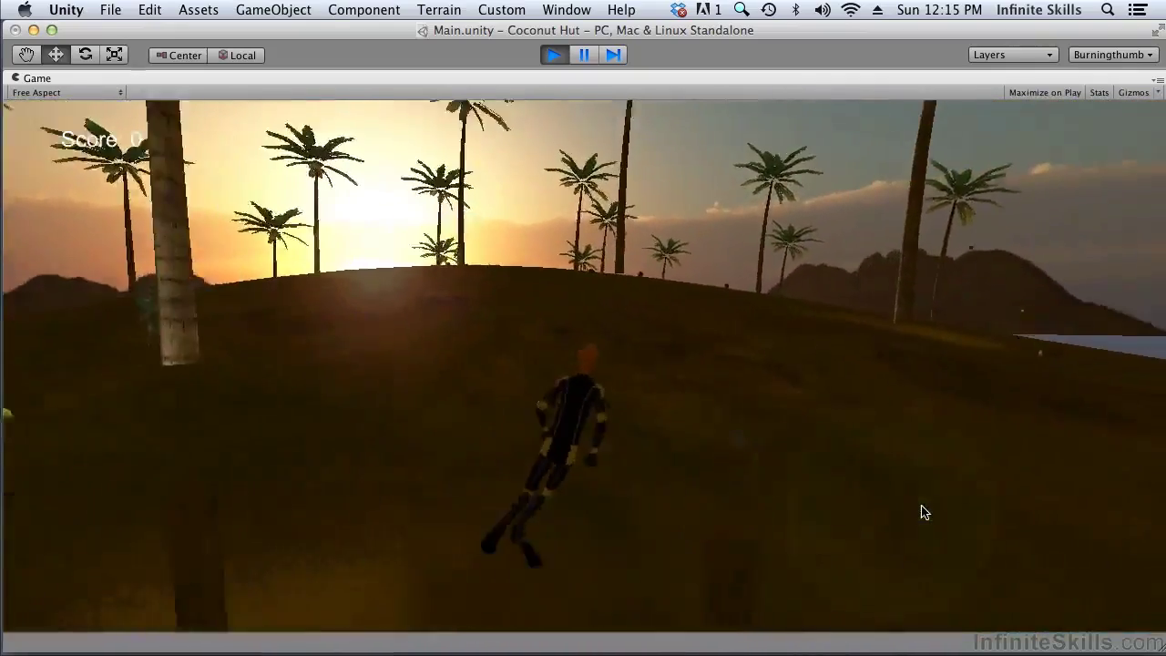
key(w)
key(d)
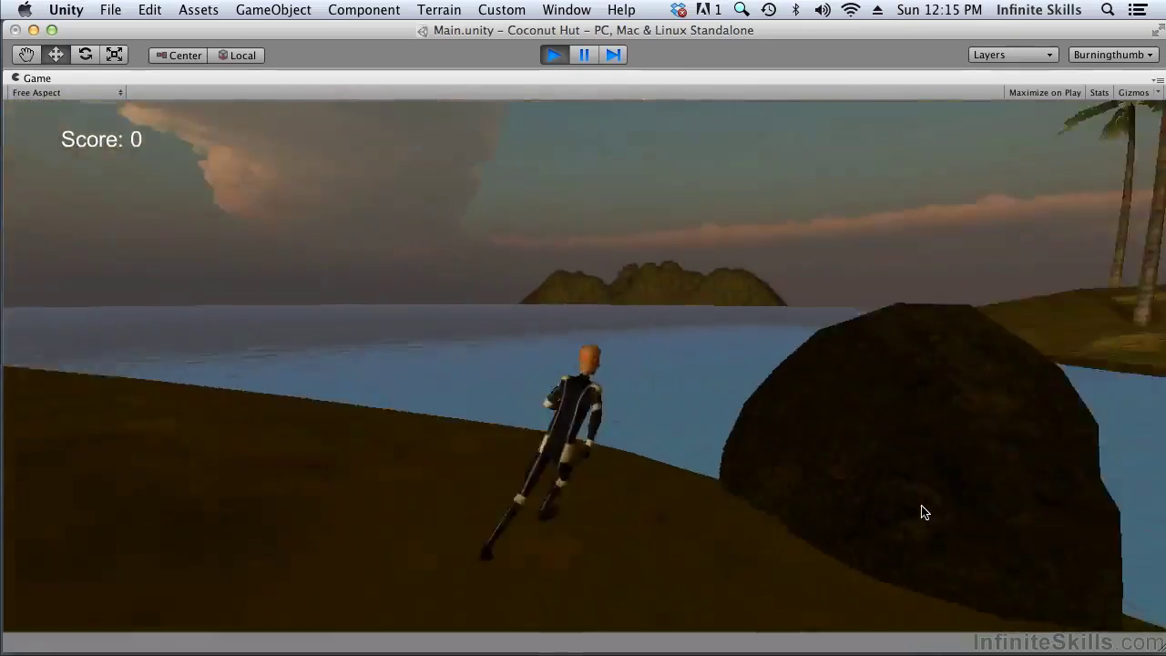
key(w)
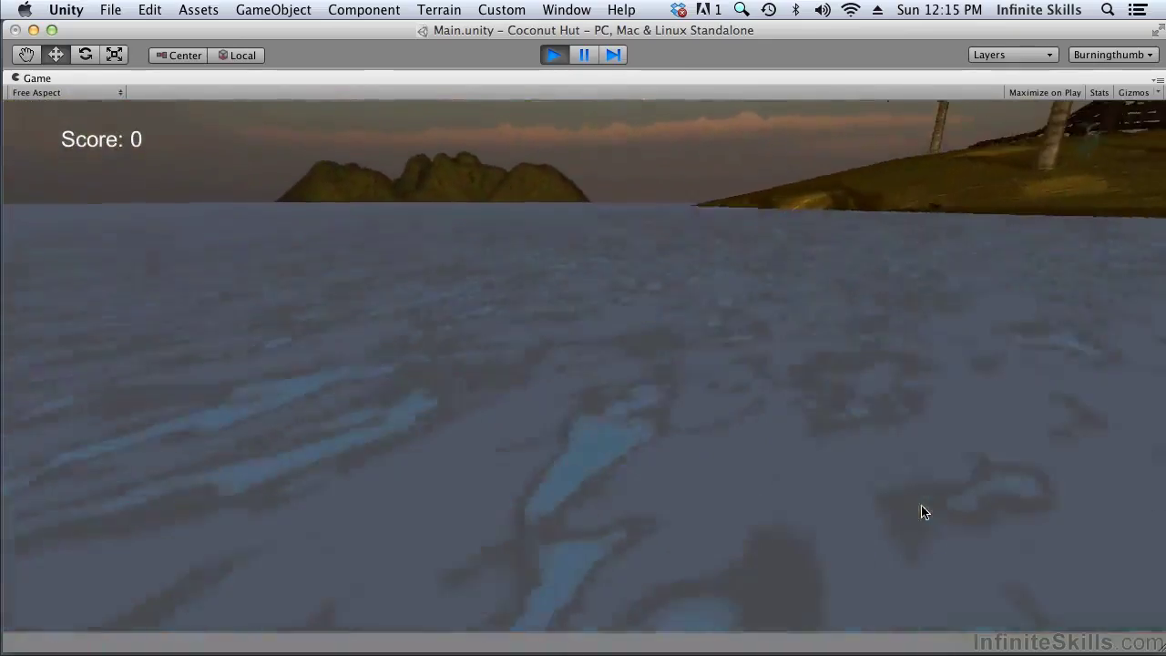
key(w)
key(a)
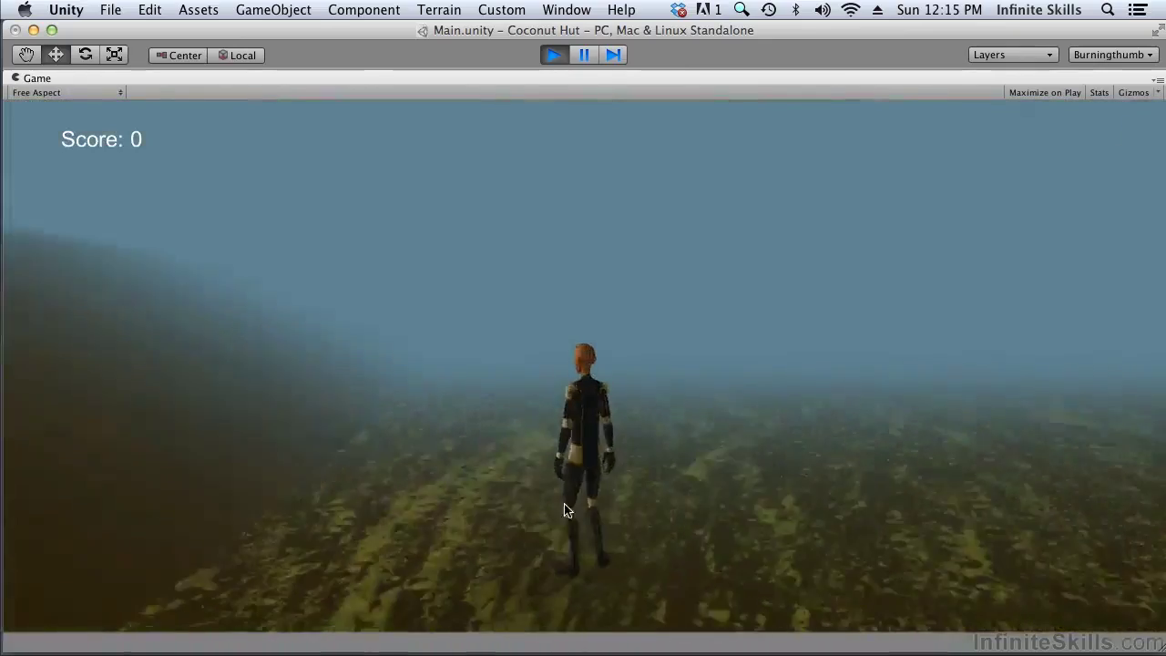
key(w)
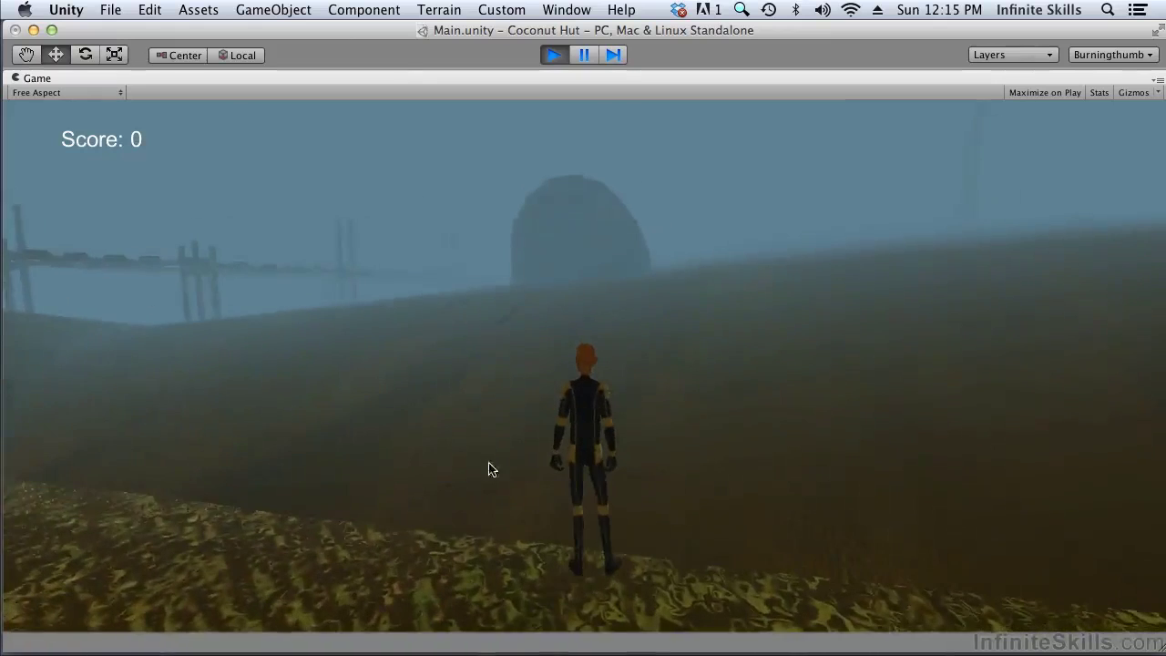
key(w)
Run past the hut, around the rock and along the pier toward the hut island.
key(w)
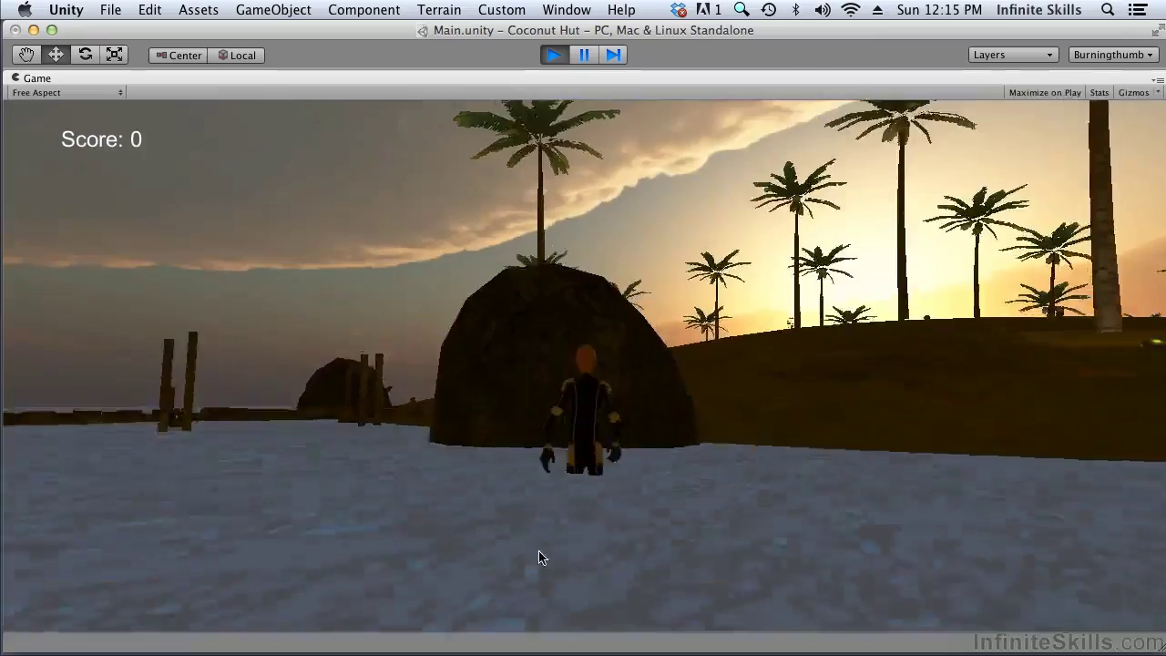
key(d)
key(w)
key(d)
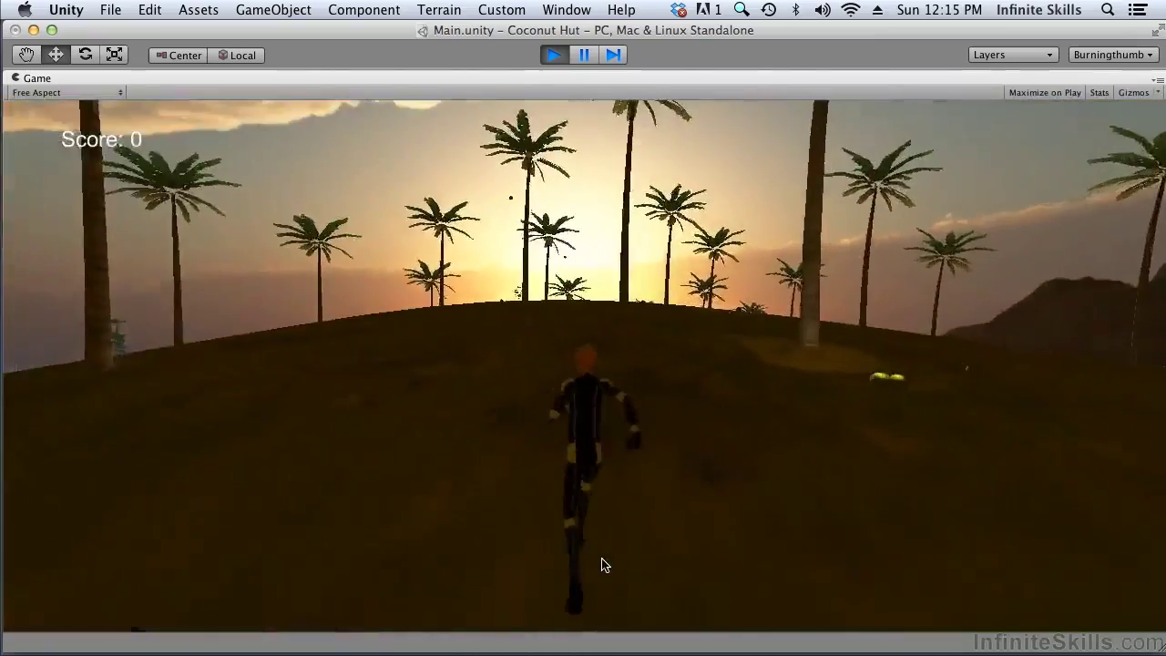
key(w)
key(a)
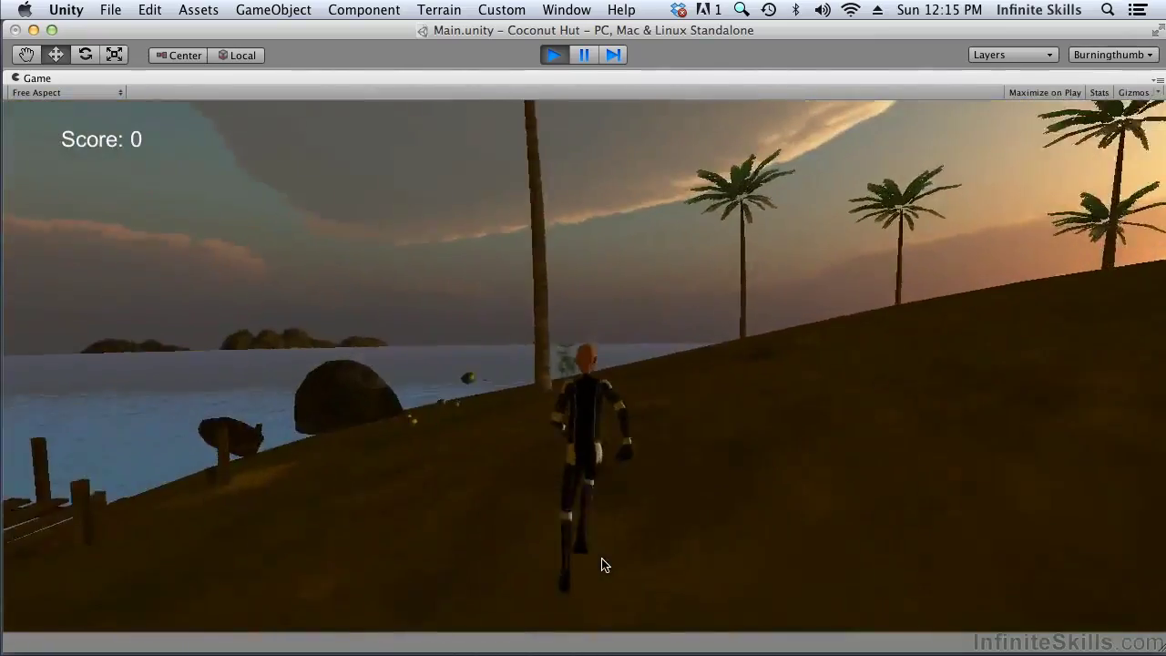
key(w)
key(a)
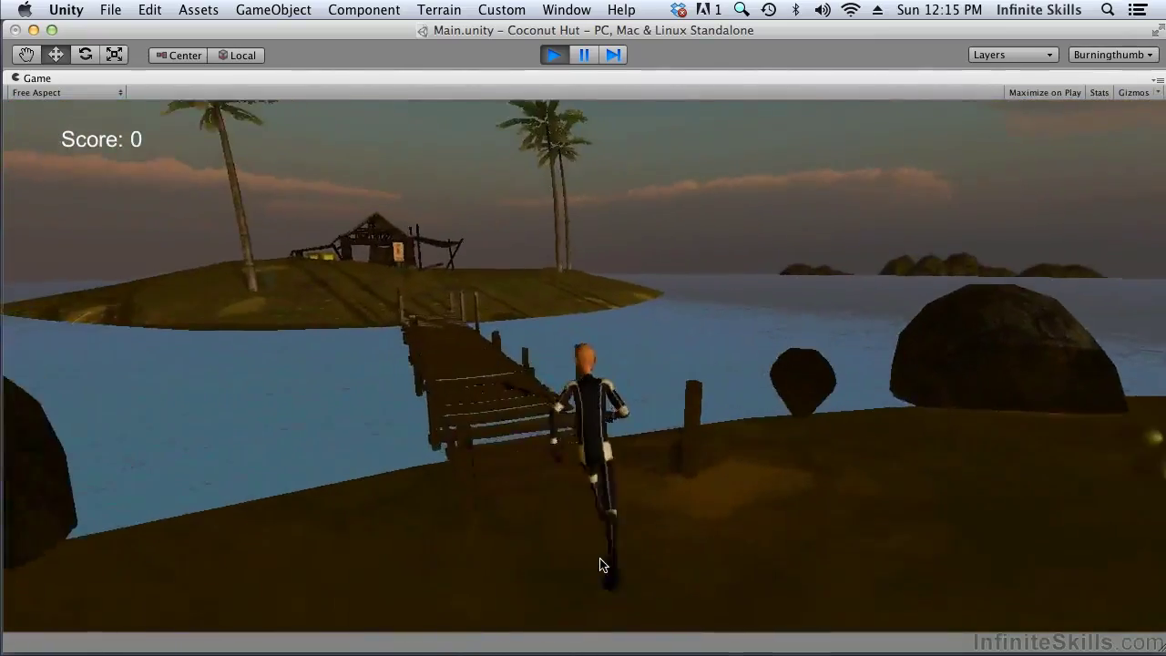
key(w)
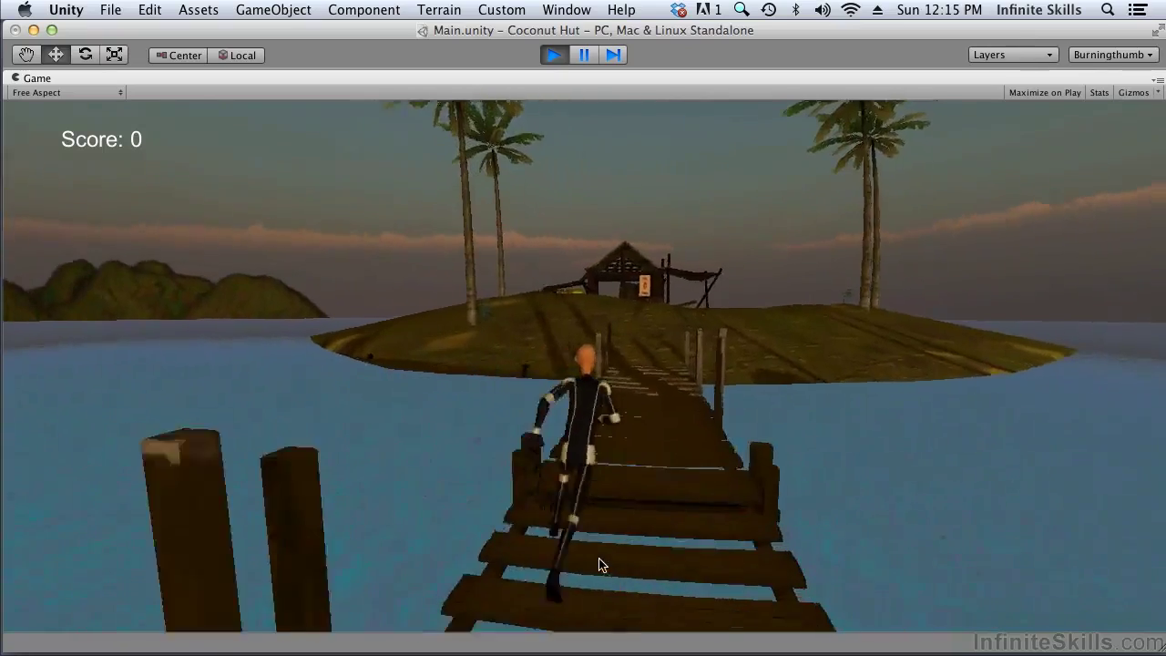
key(w)
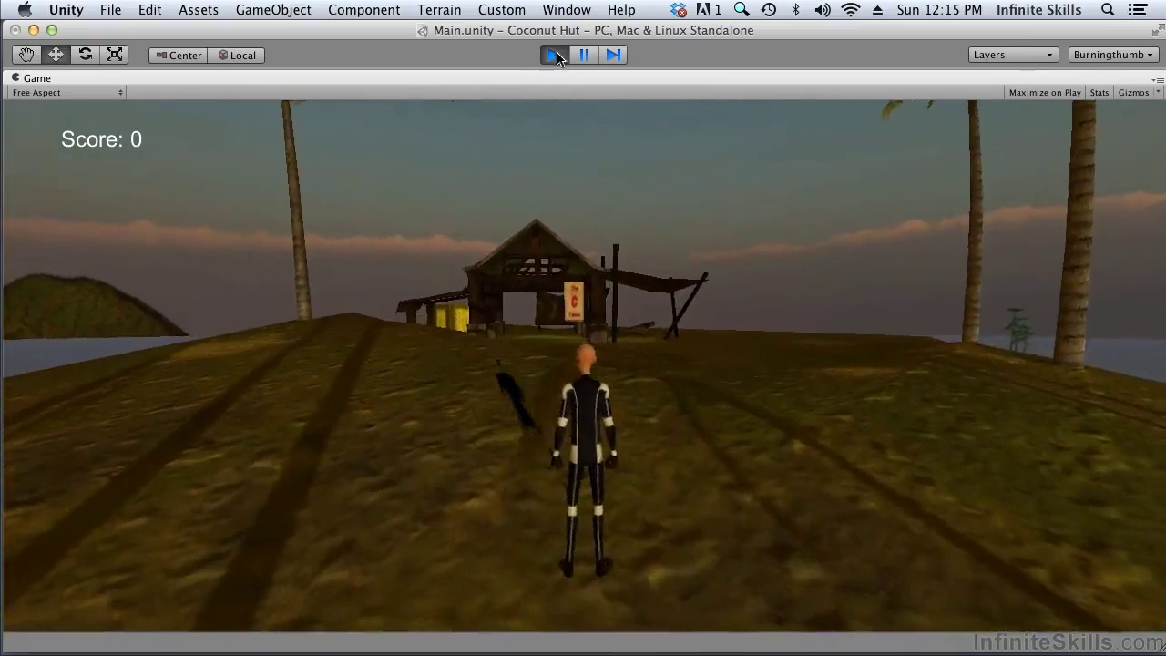
Exit Play mode, select Sun Light and change its shadow Strength from 1 to 0.75.
click(555, 54)
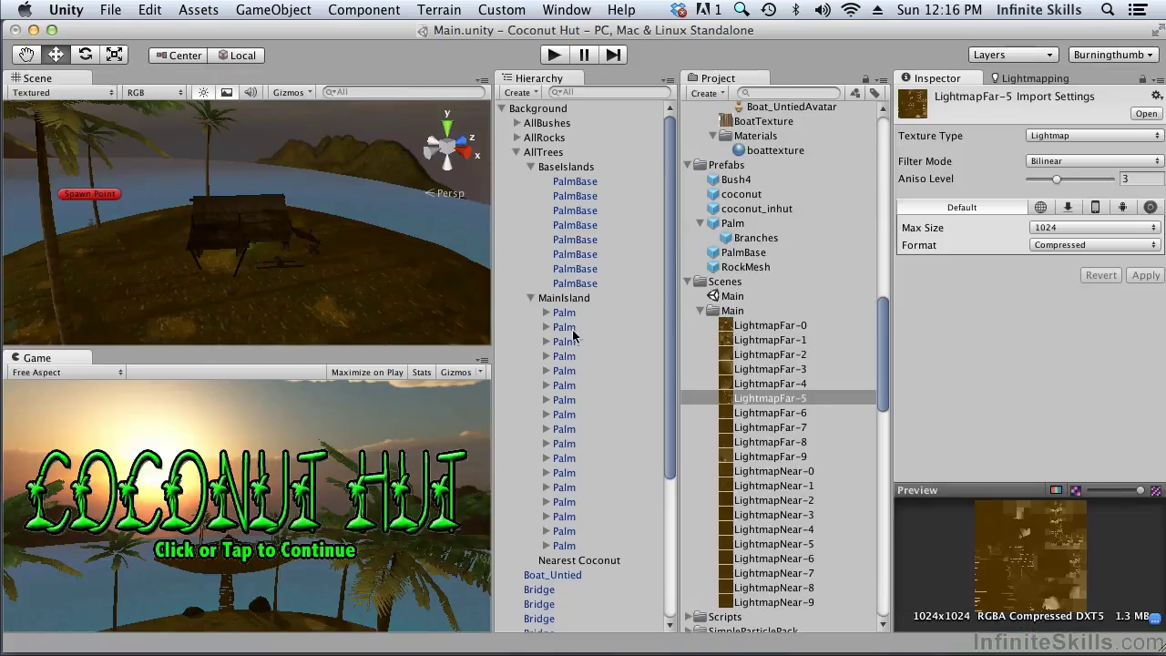
click(516, 152)
click(574, 426)
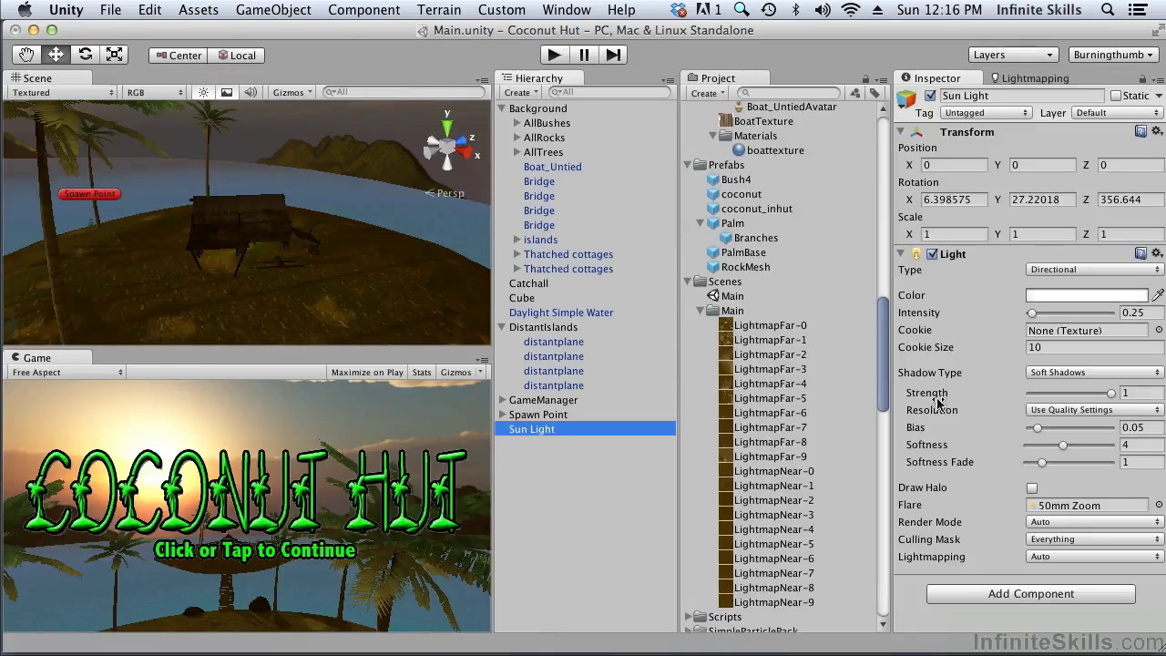
click(1144, 394)
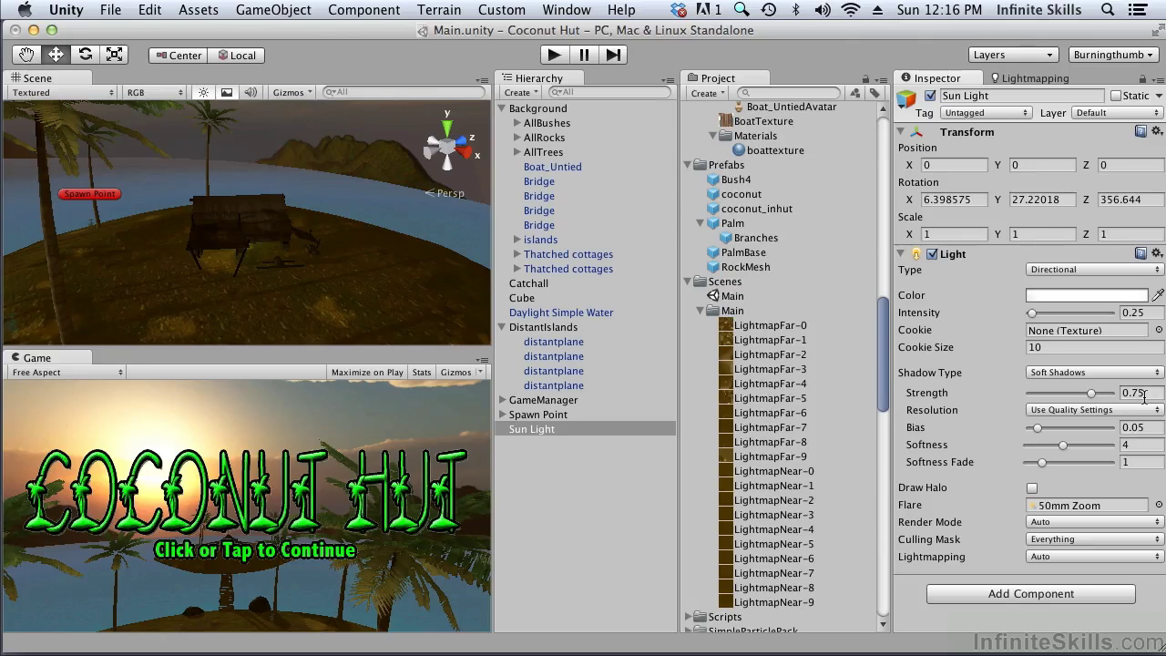
Play maximized past the title screen, run toward the dock and hut, then restore the editor layout.
click(483, 359)
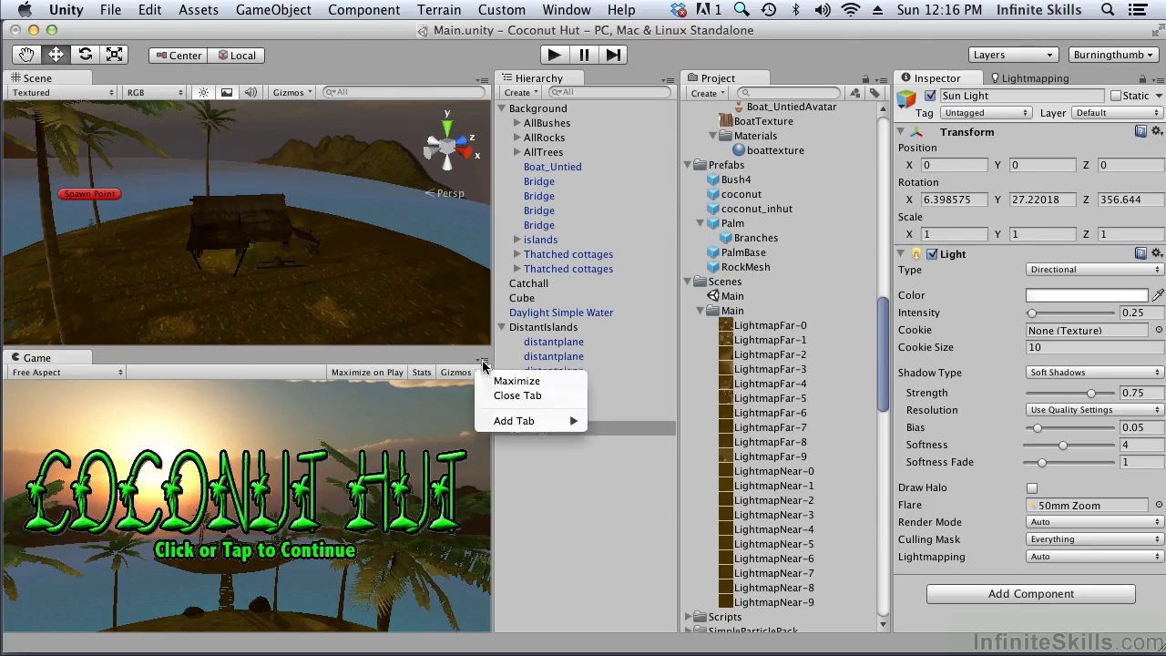
click(514, 381)
click(553, 55)
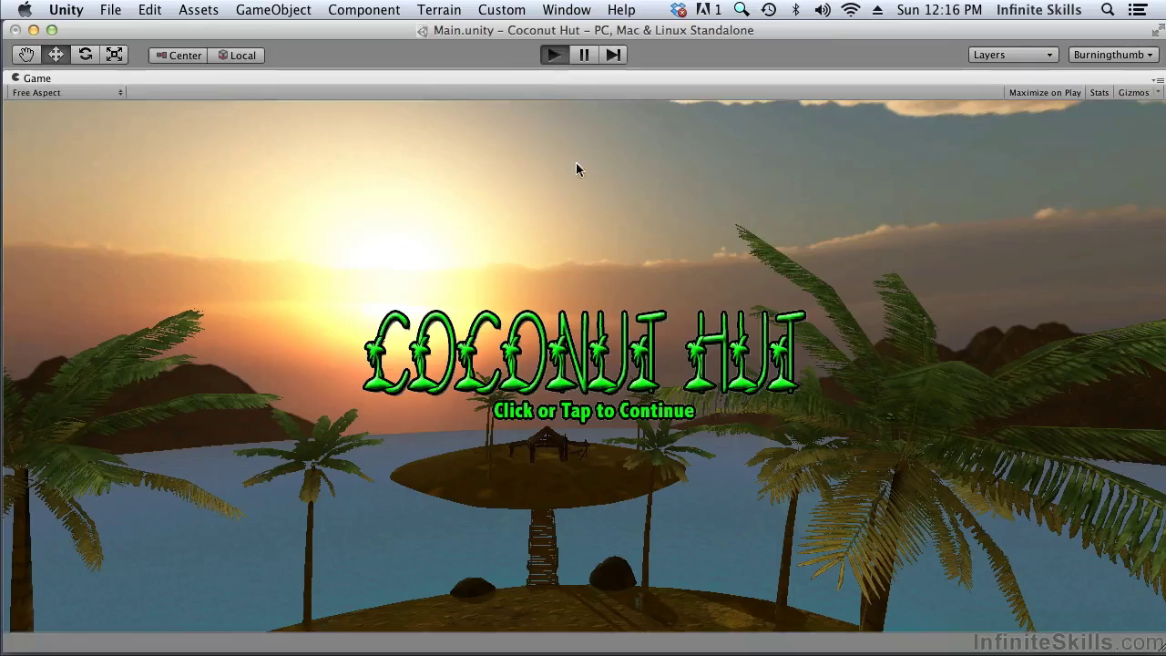
click(563, 372)
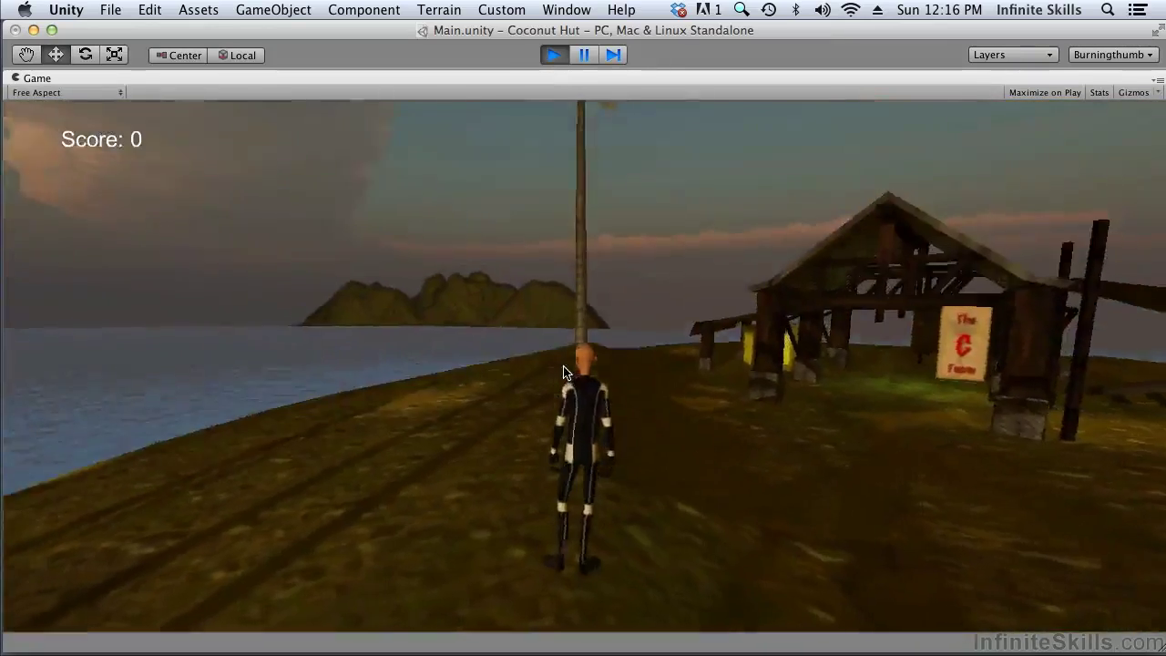
key(w)
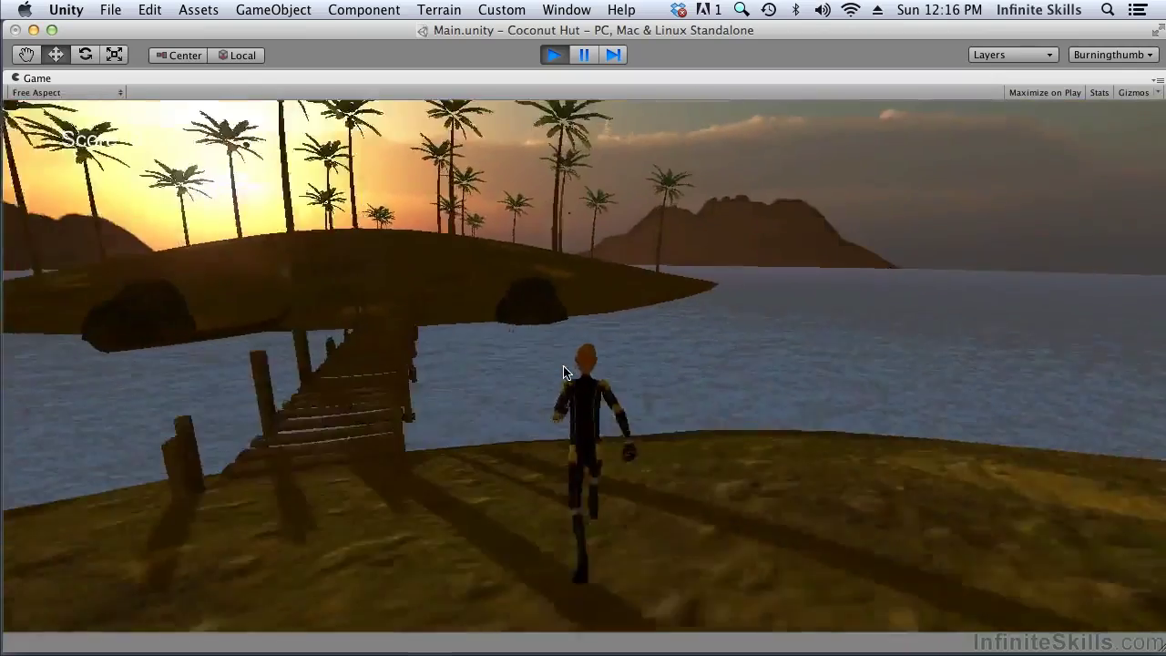
key(a)
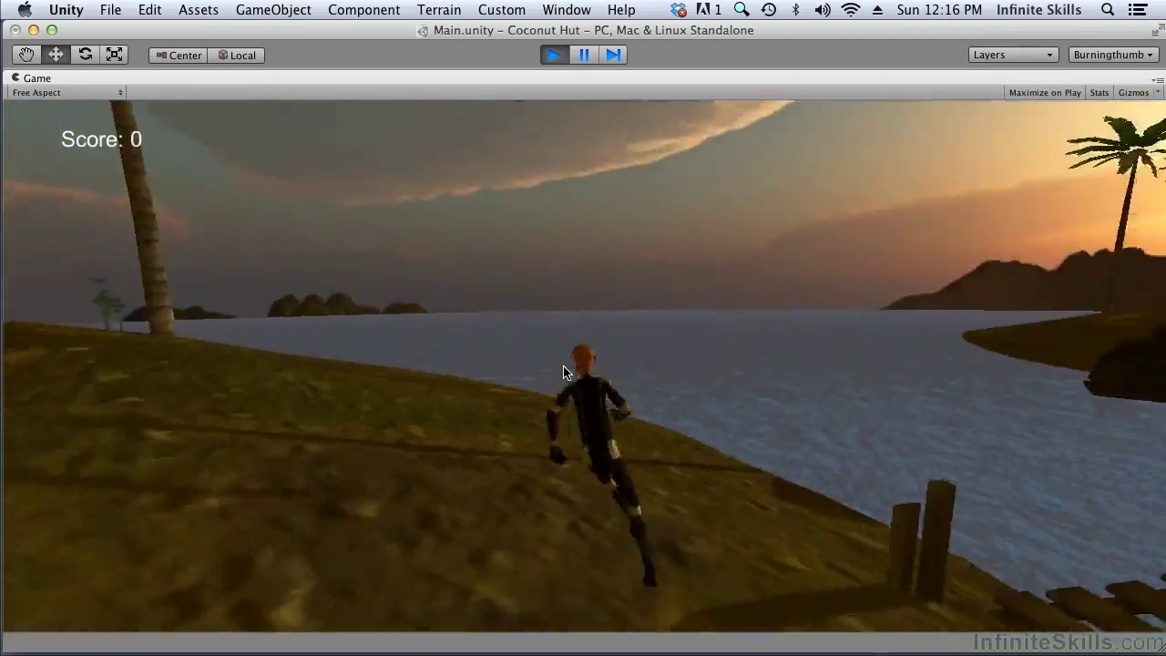
key(a)
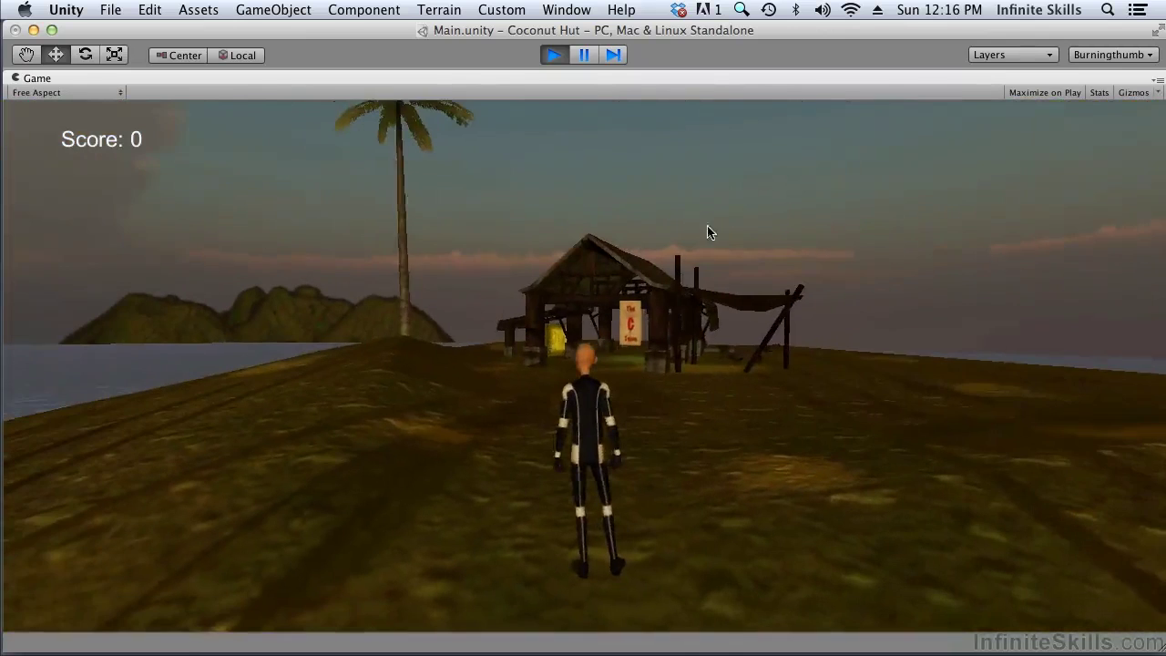
click(1157, 81)
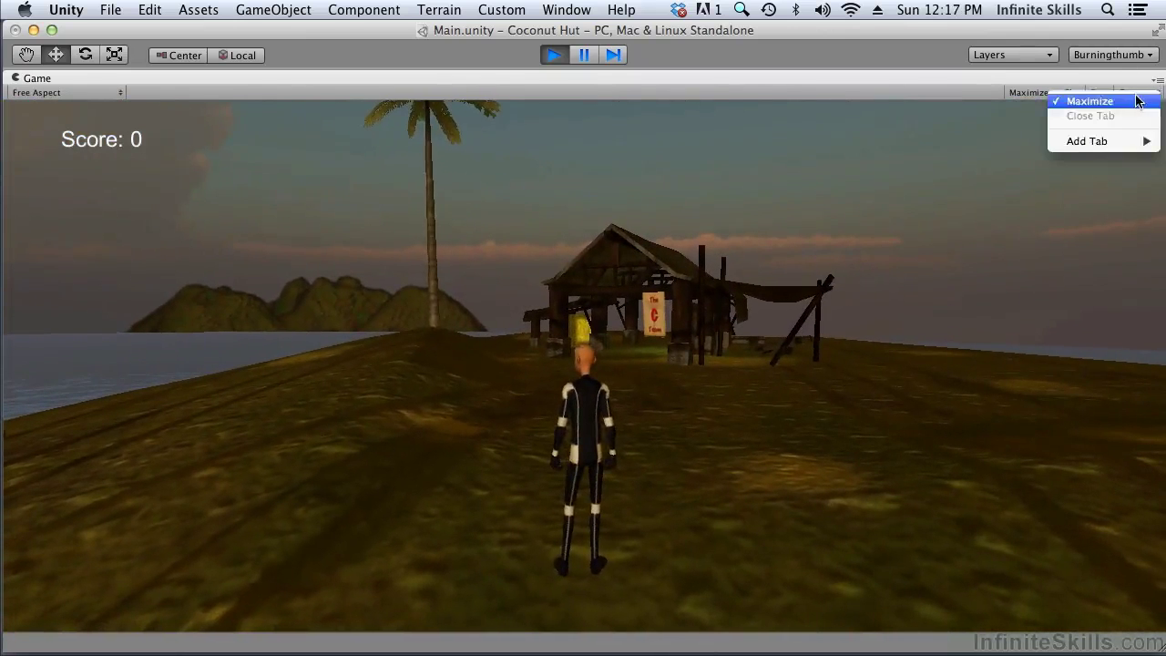
click(1136, 100)
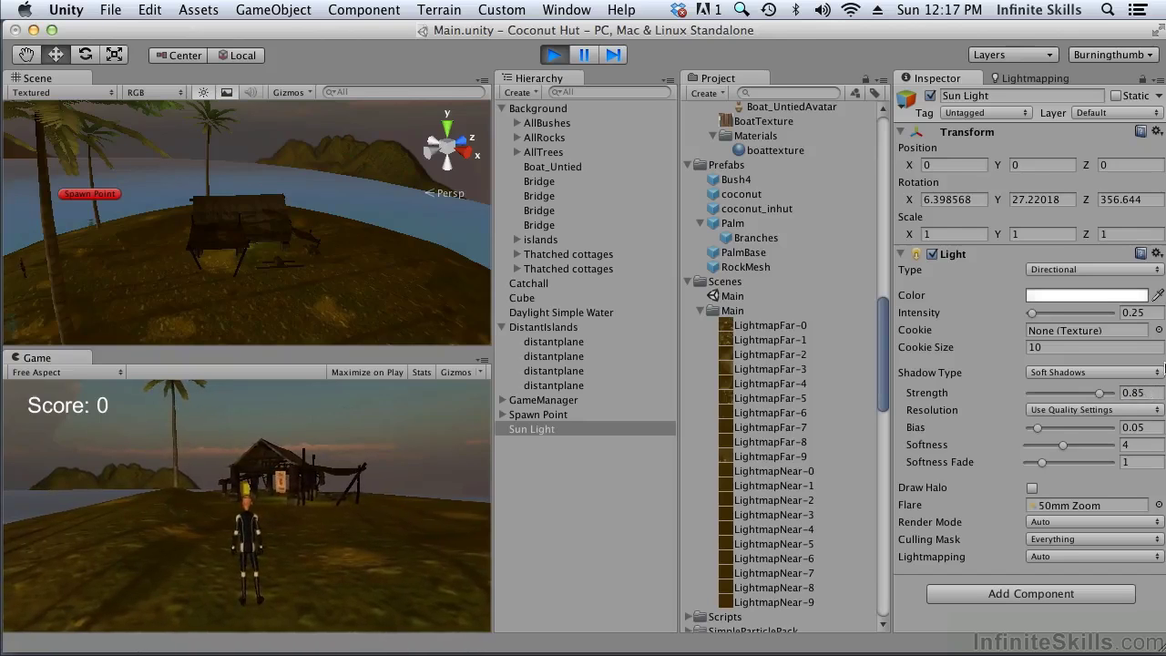
Maximize the Game view and run the character along the dock, onto the island and over the hill.
click(515, 381)
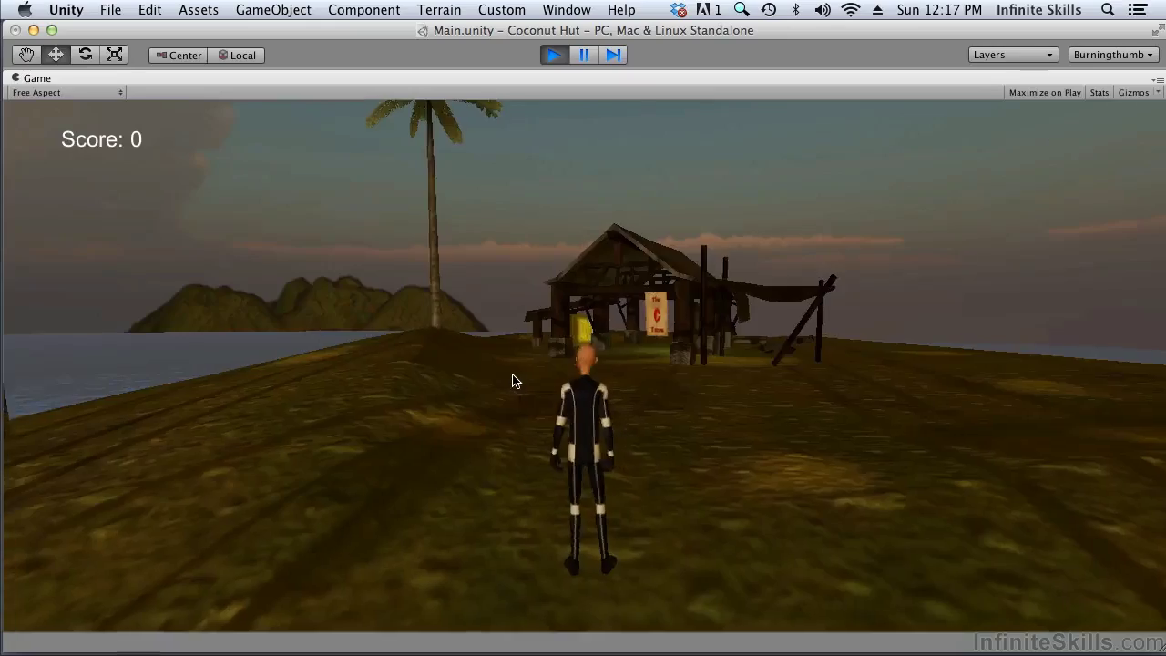
key(w)
key(d)
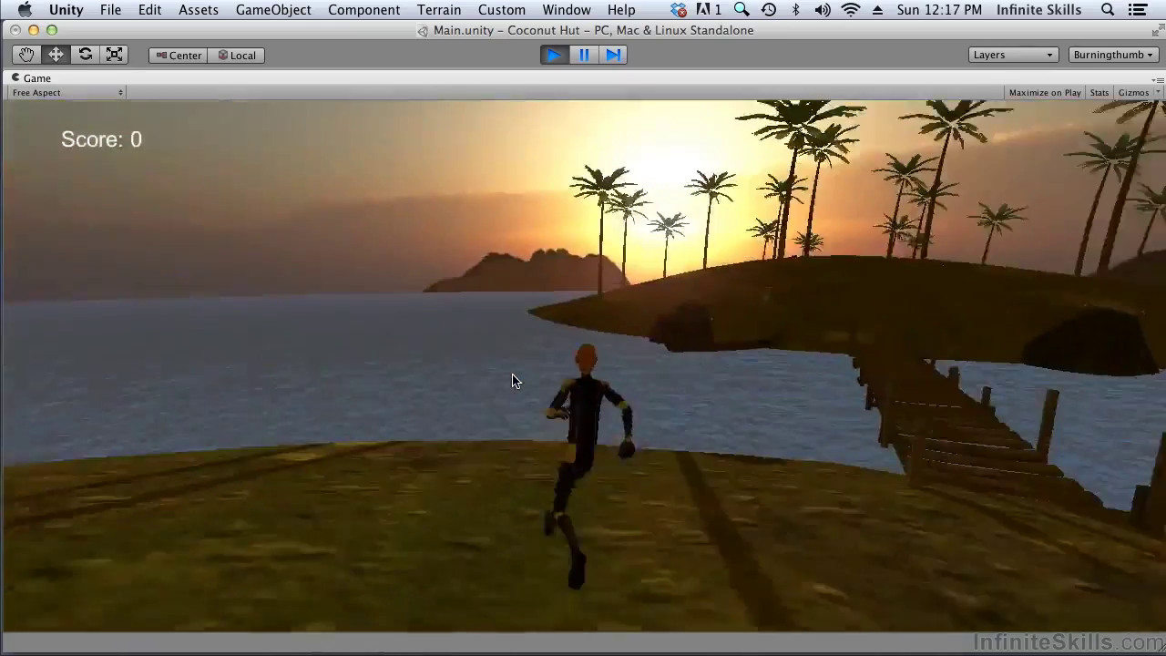
key(a)
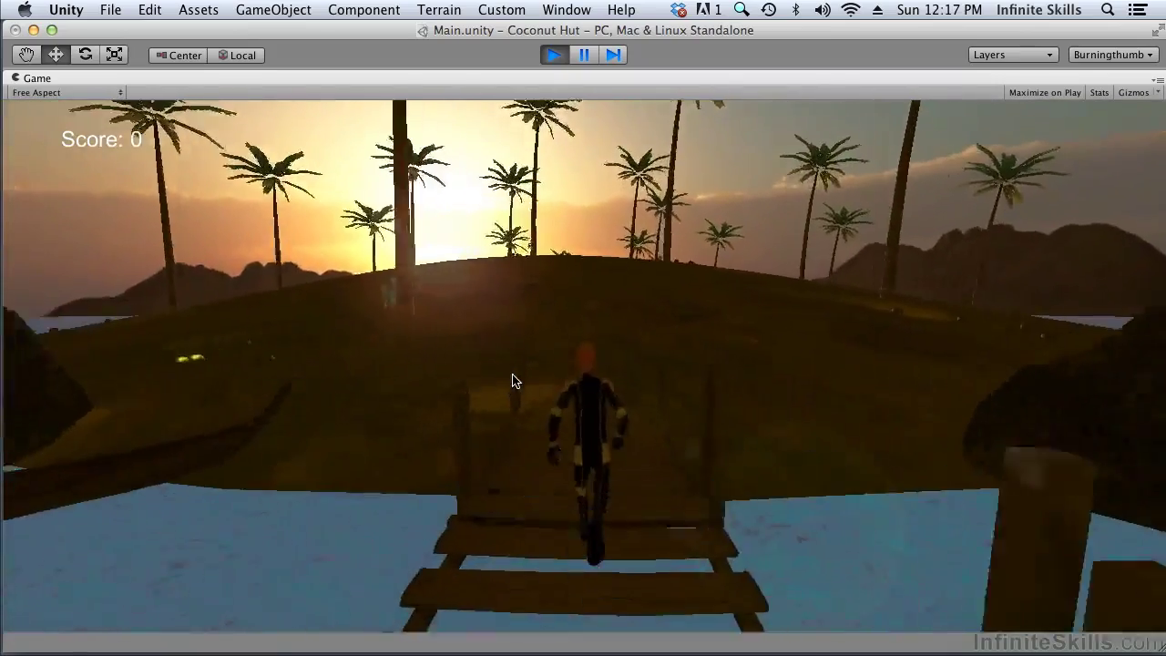
key(d)
key(d)
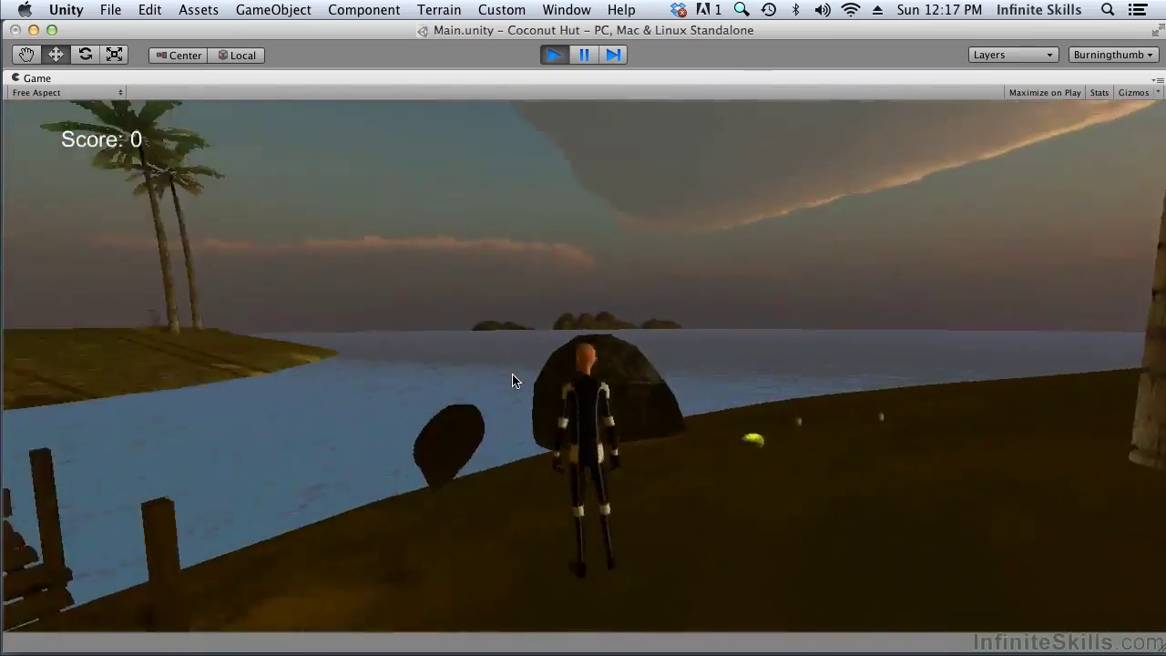
key(a)
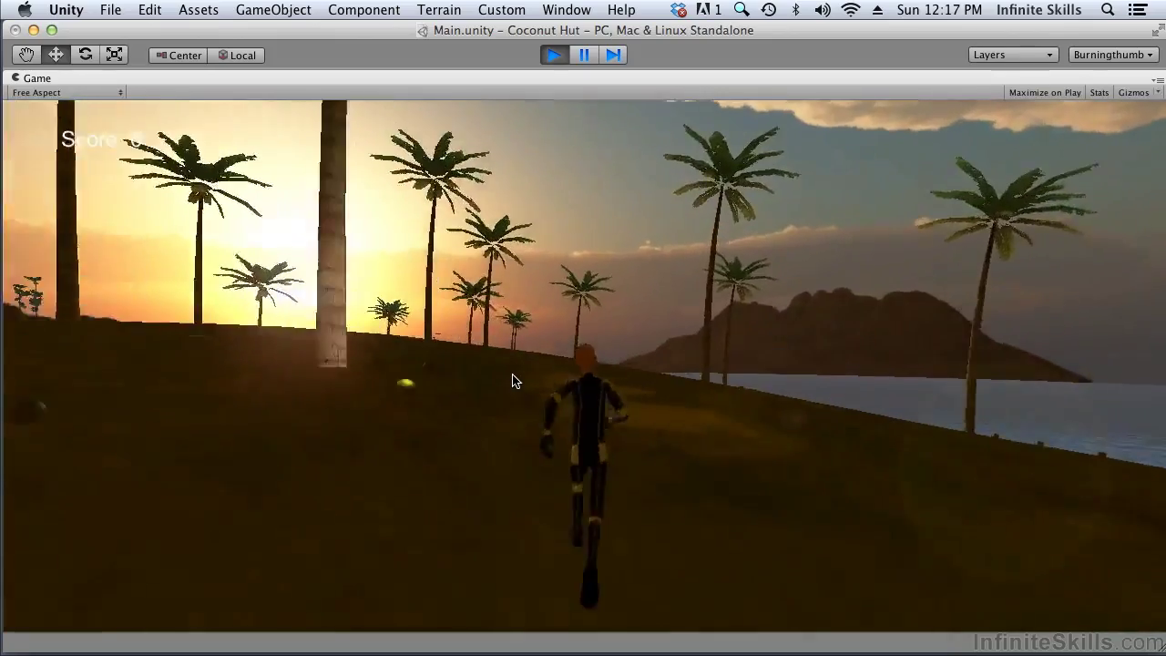
key(w)
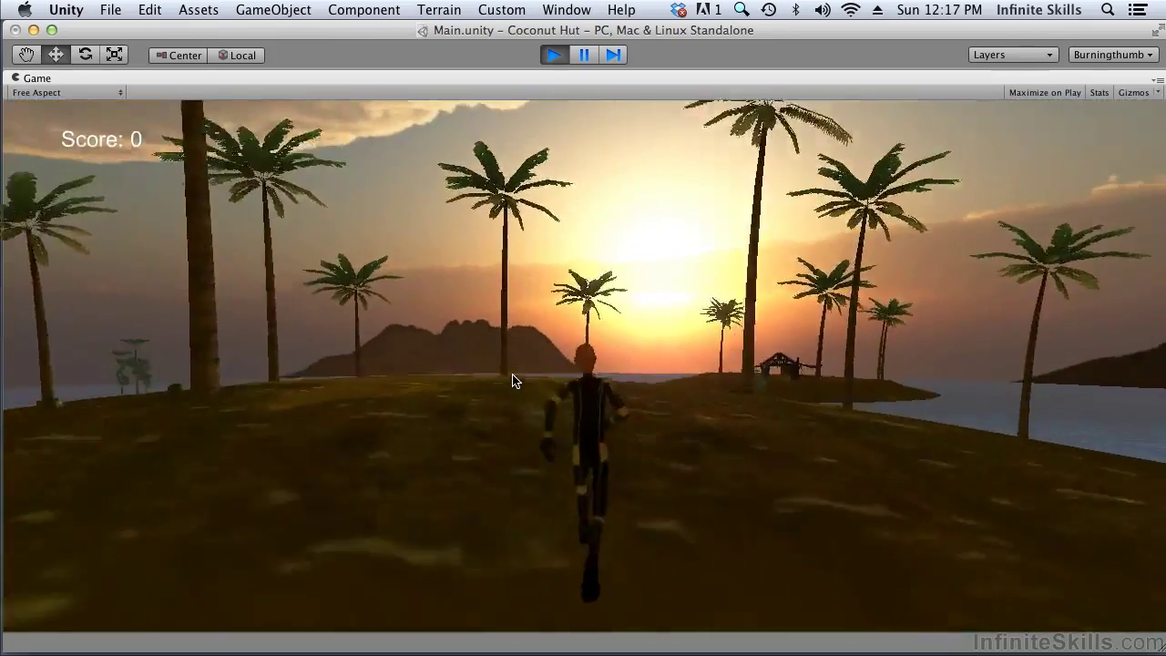
Steer toward the sea, hut and palms, then stop Play mode.
key(a)
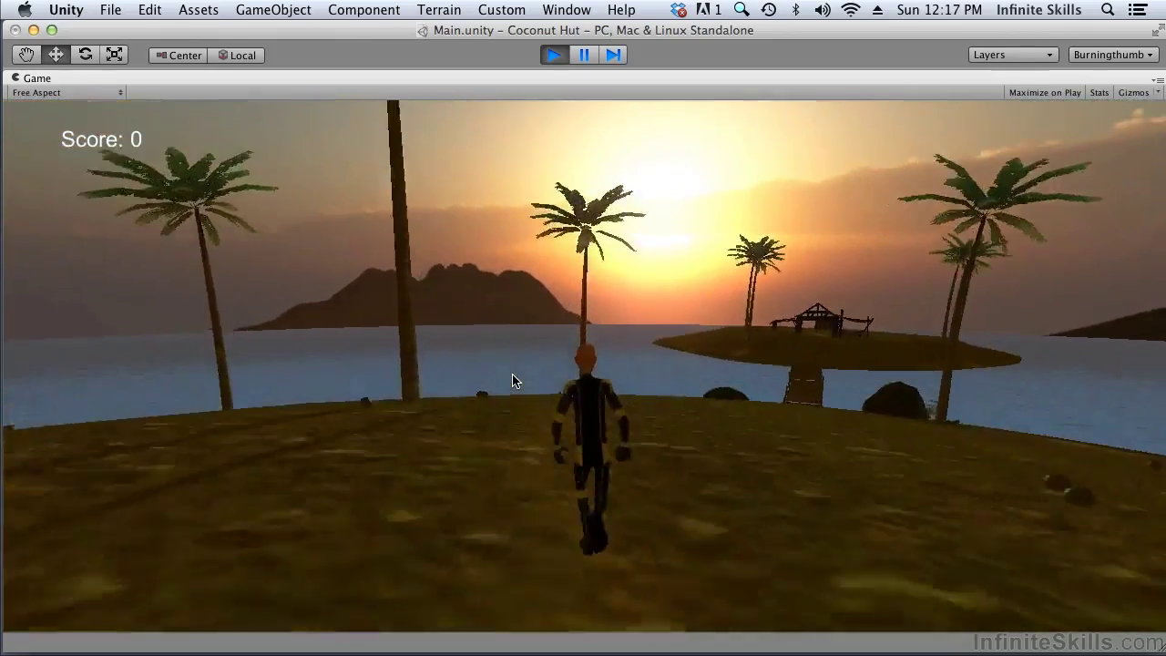
key(a)
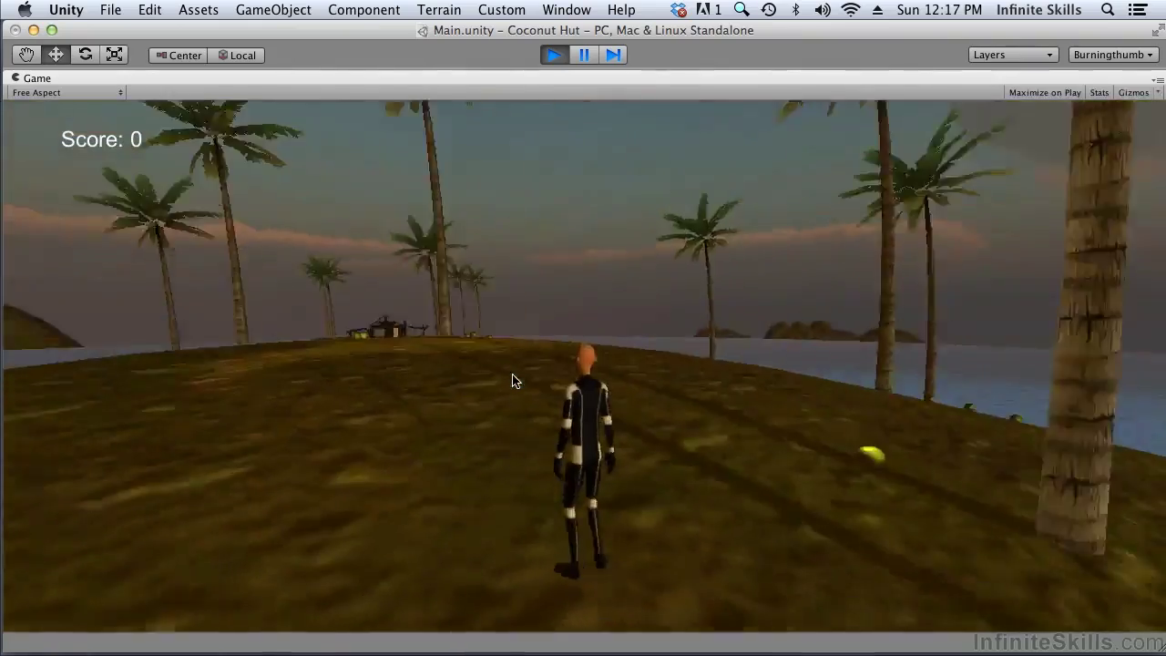
key(a)
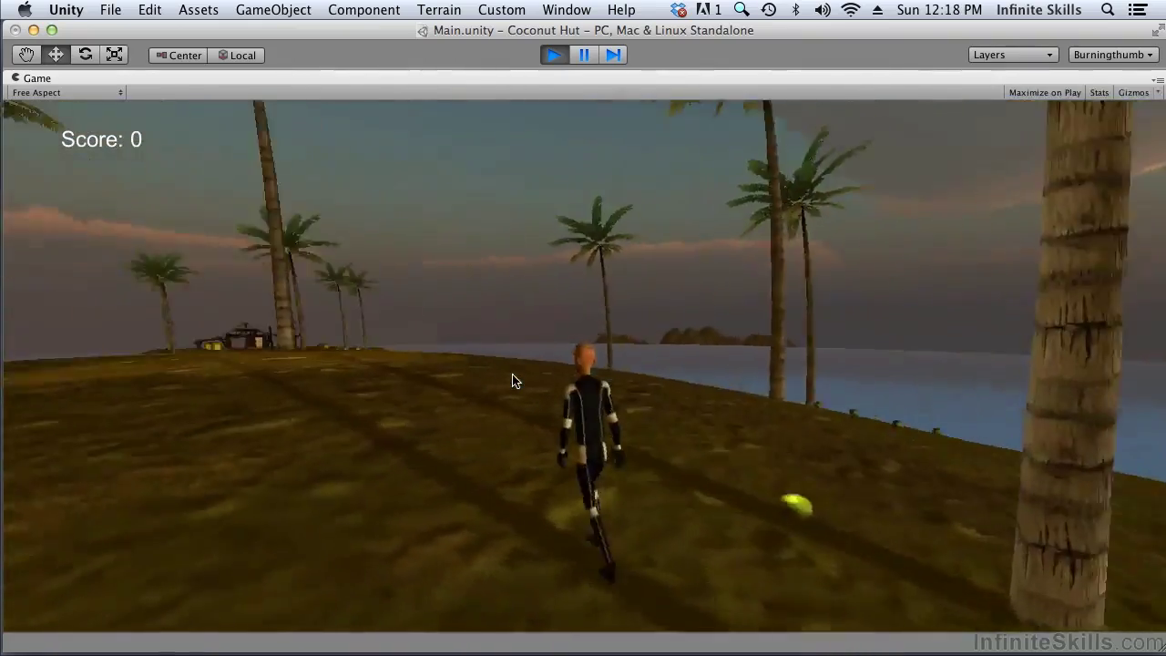
key(a)
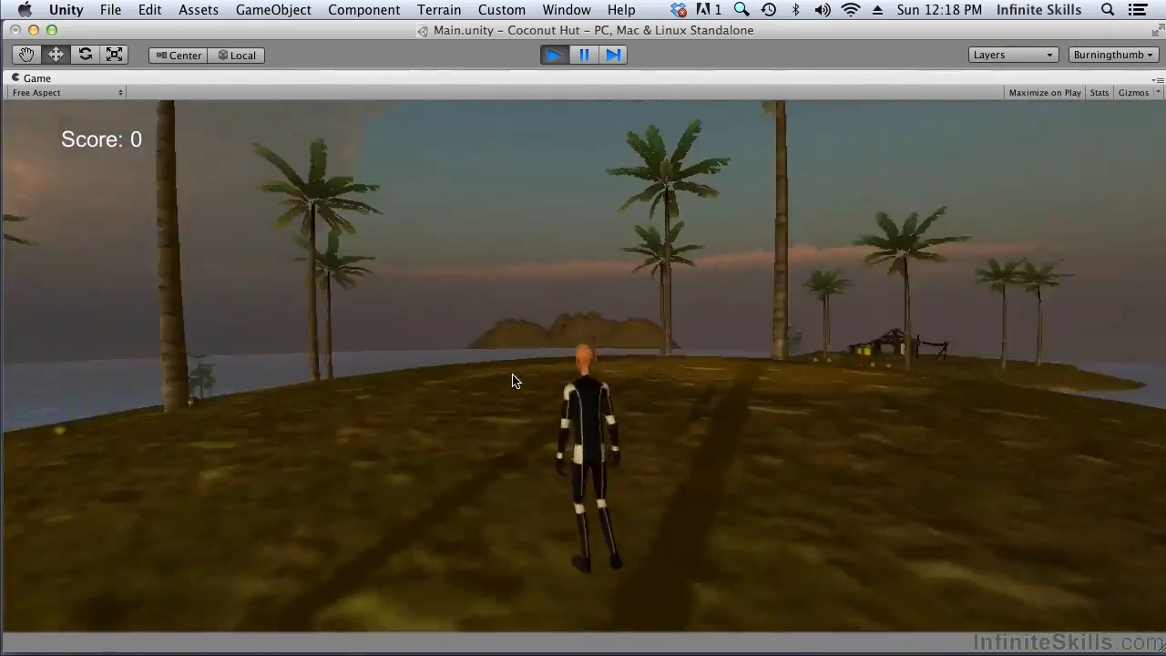
key(d)
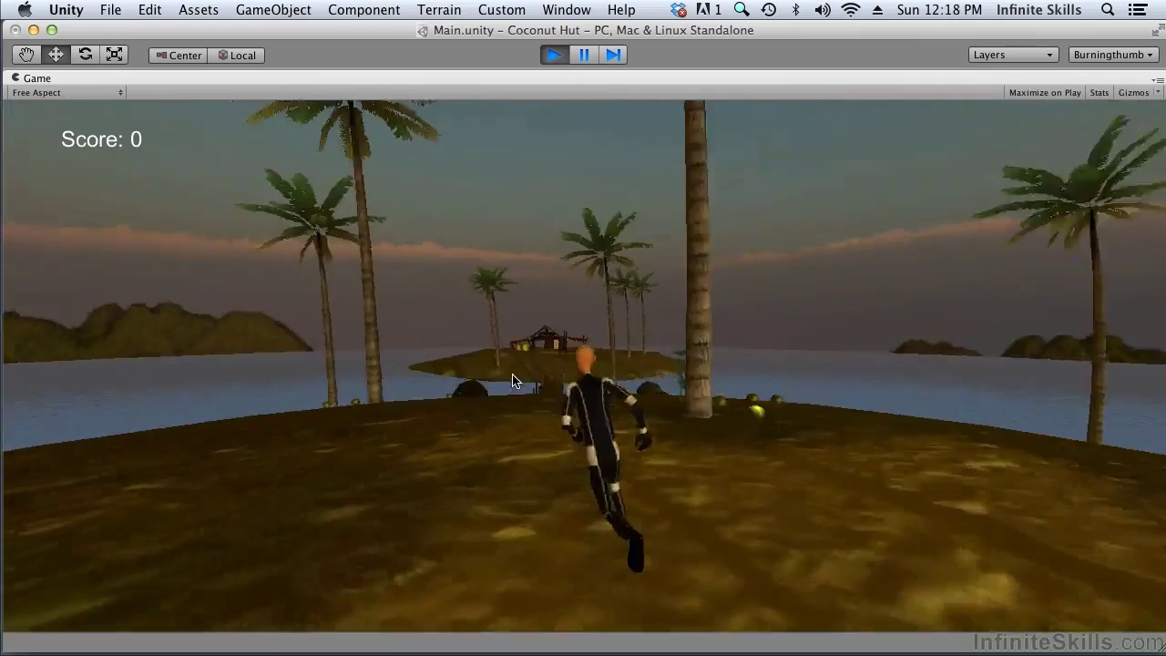
key(d)
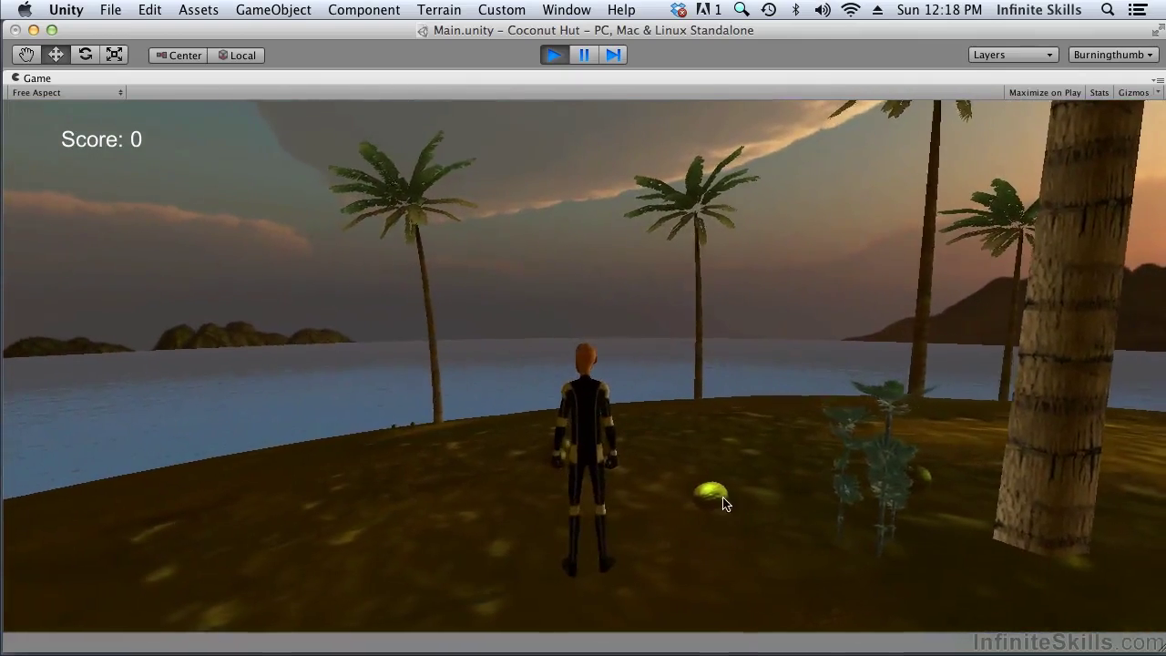
click(554, 54)
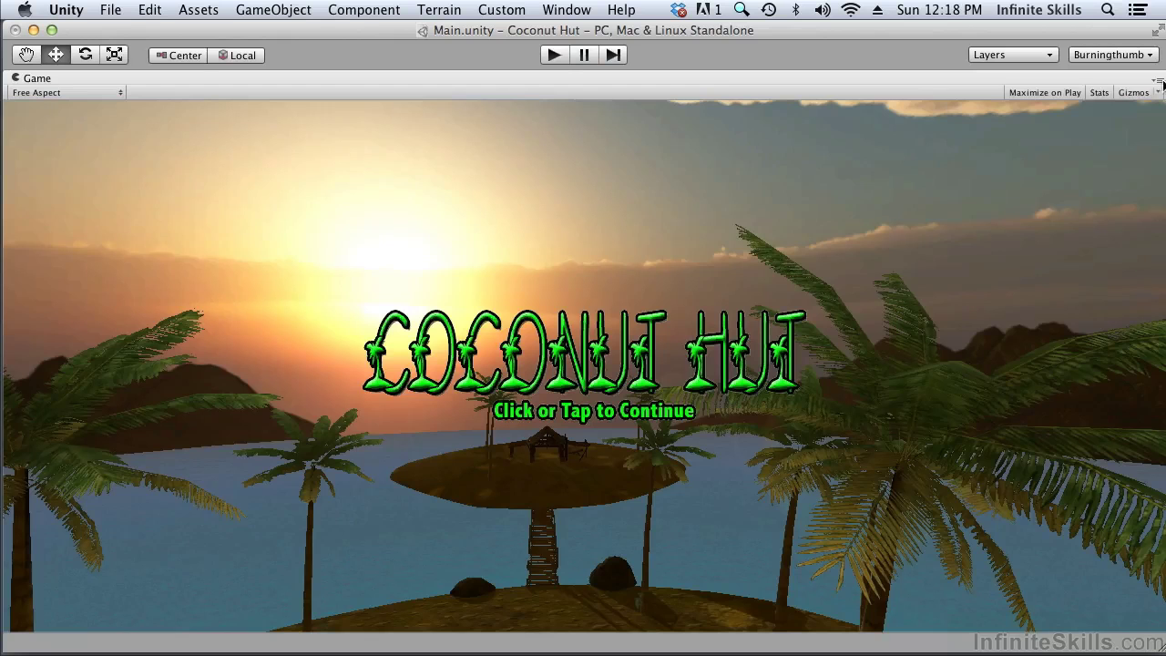
Restore the full editor layout and select Nearest Coconut under AllTrees in the hierarchy.
click(1160, 83)
click(1084, 99)
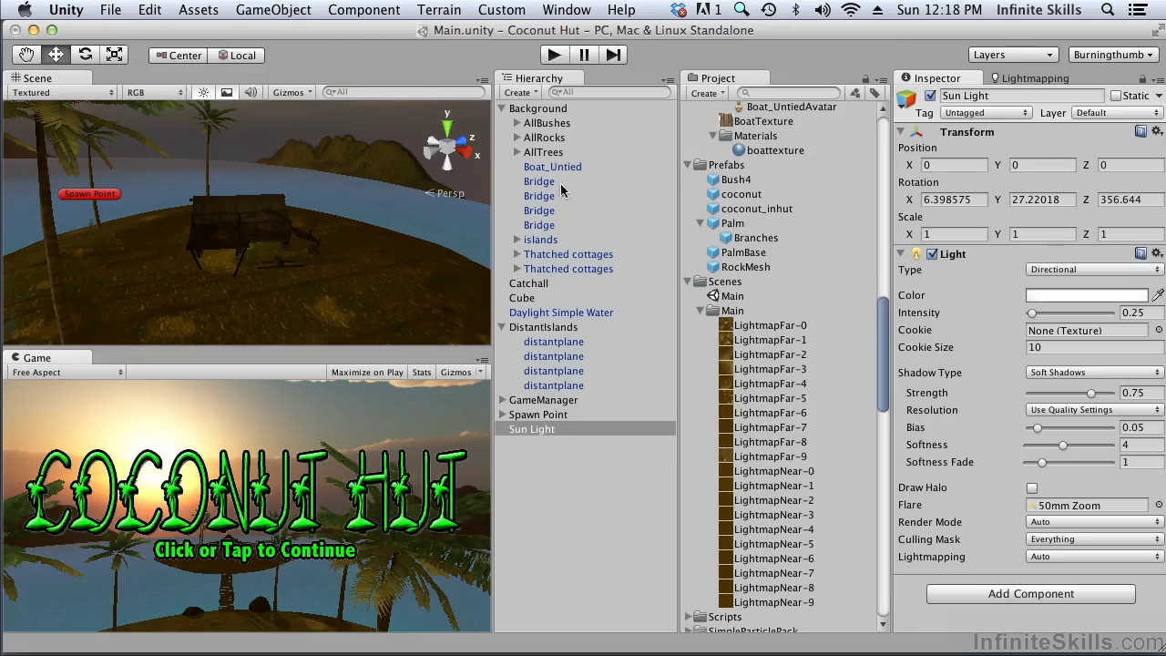
click(516, 153)
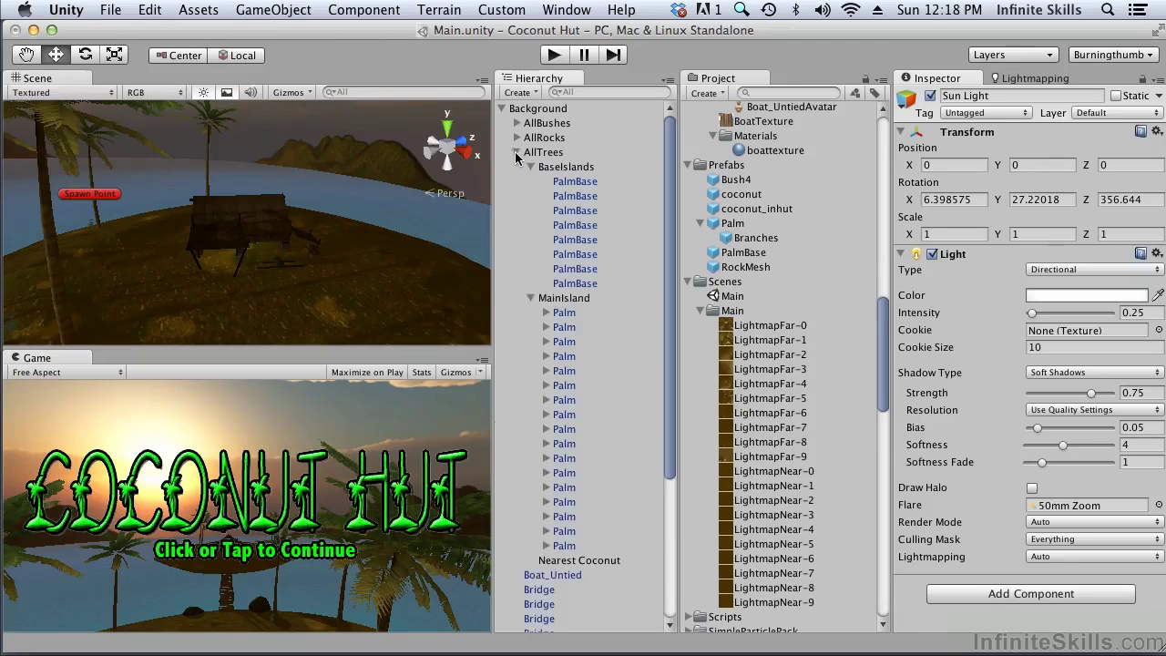
click(532, 166)
click(532, 181)
click(580, 196)
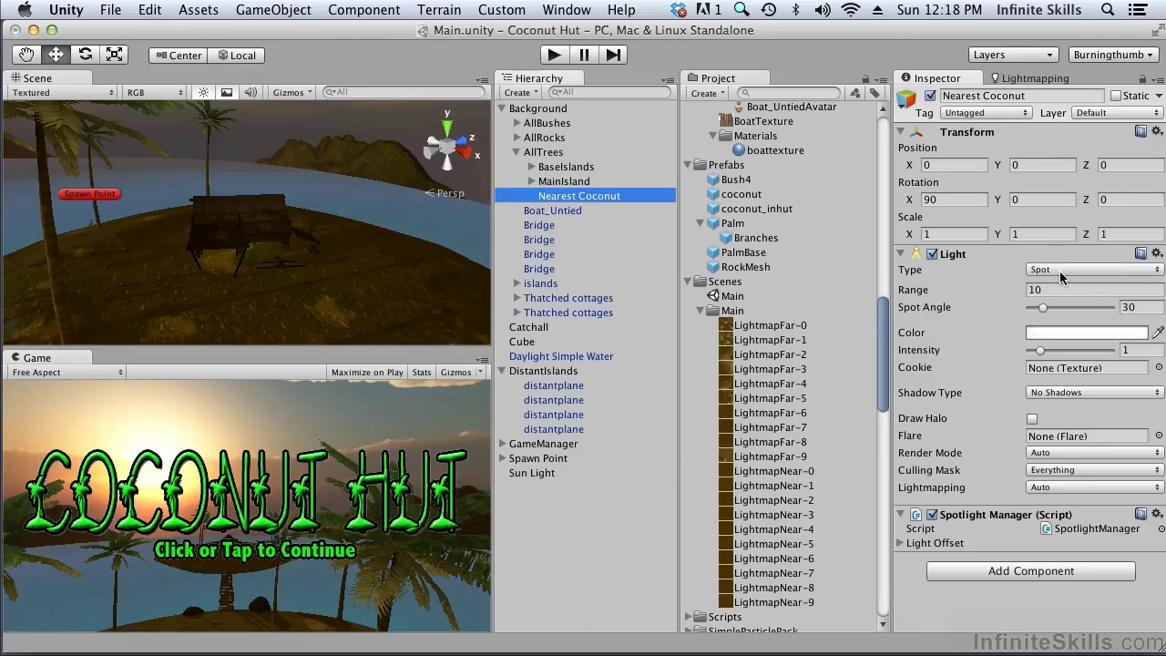
Set the spotlight's Lightmapping to RealtimeOnly, then maximize the Game view again.
click(1045, 489)
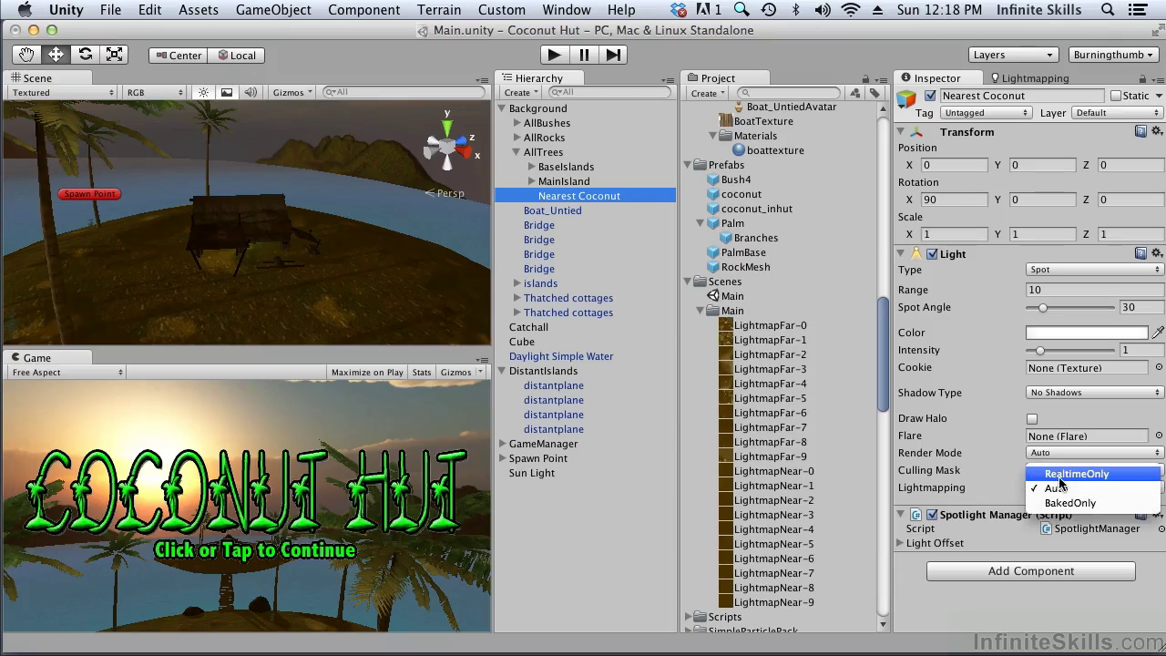
click(1060, 475)
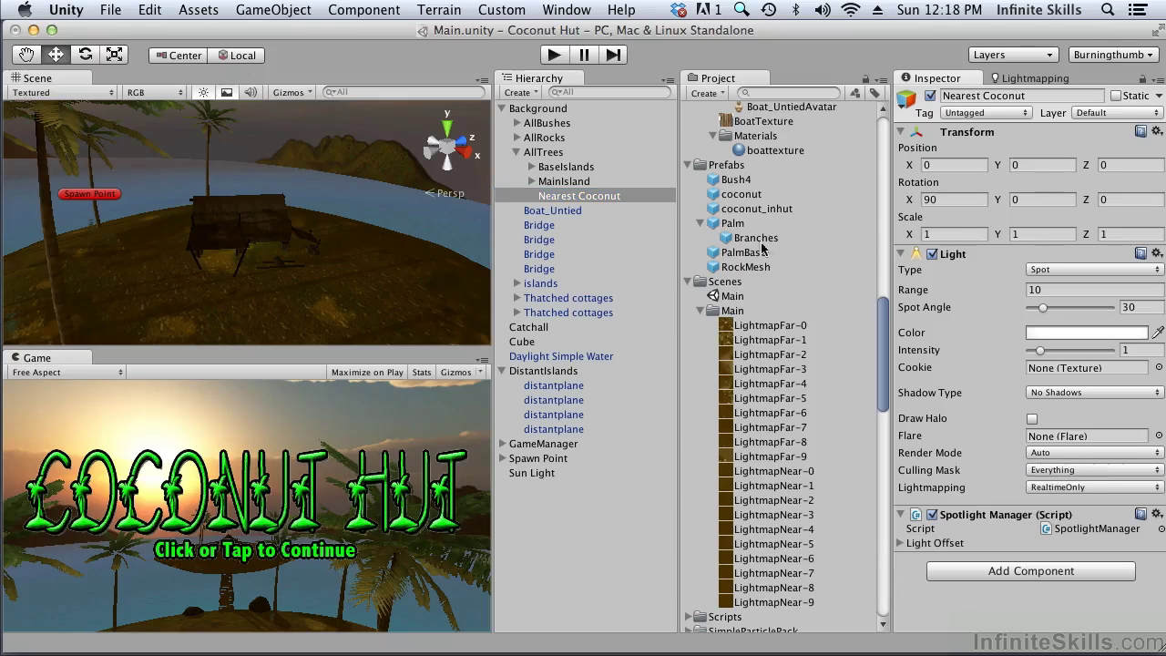
click(482, 362)
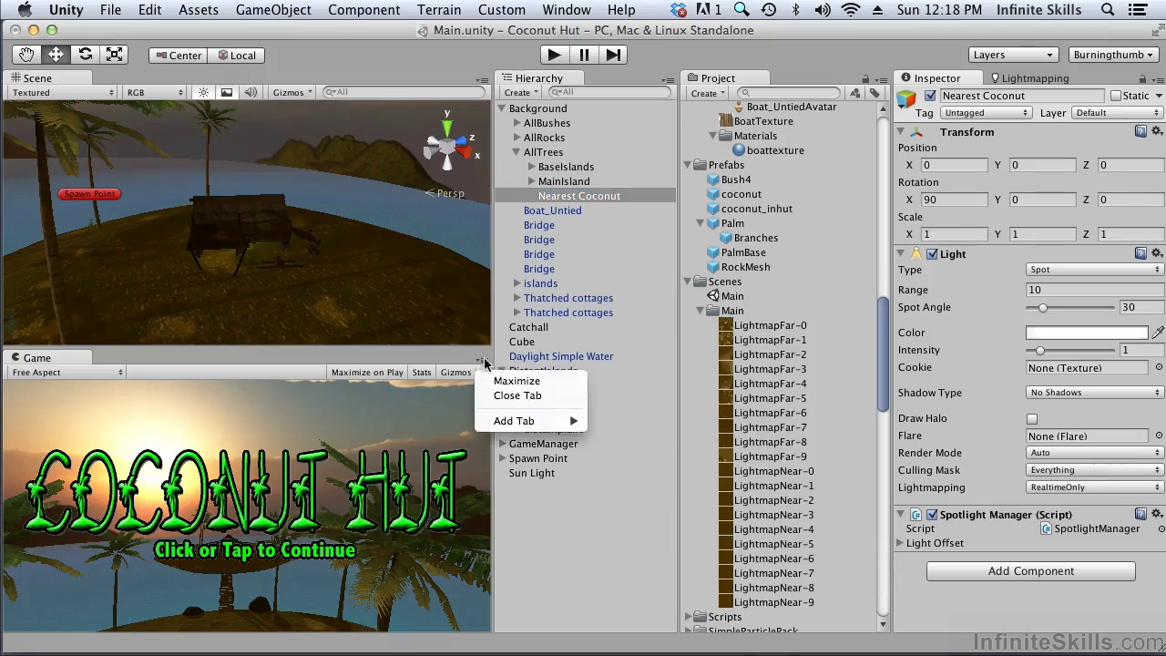
click(536, 380)
click(554, 57)
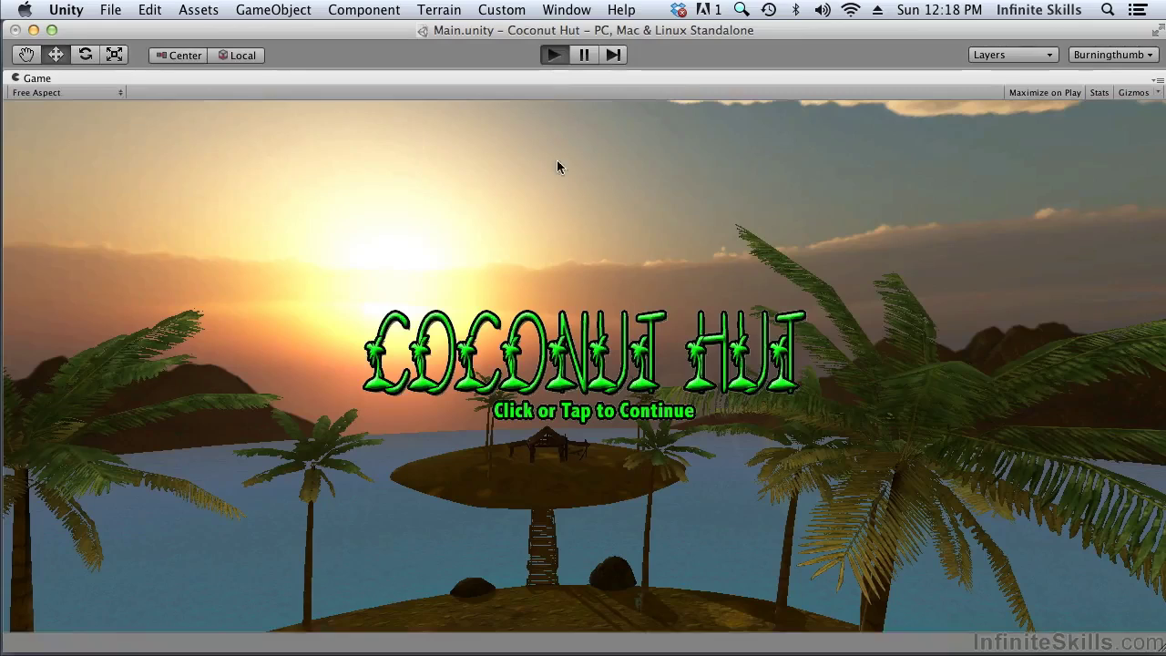
click(588, 368)
key(d)
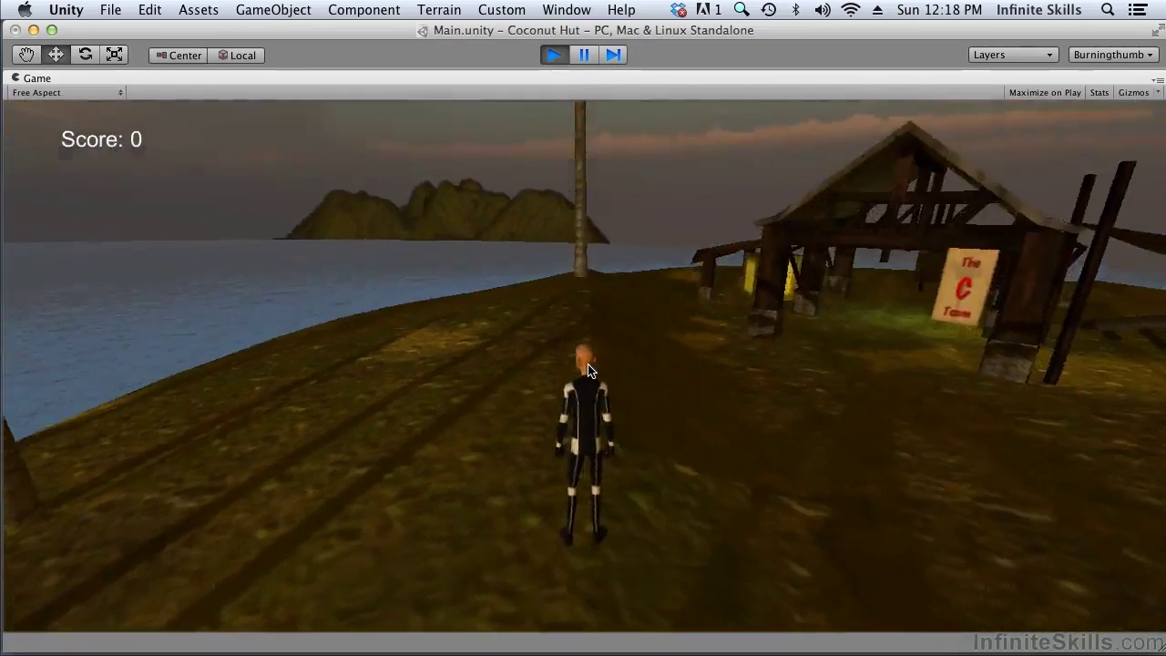
key(w)
key(a)
key(d)
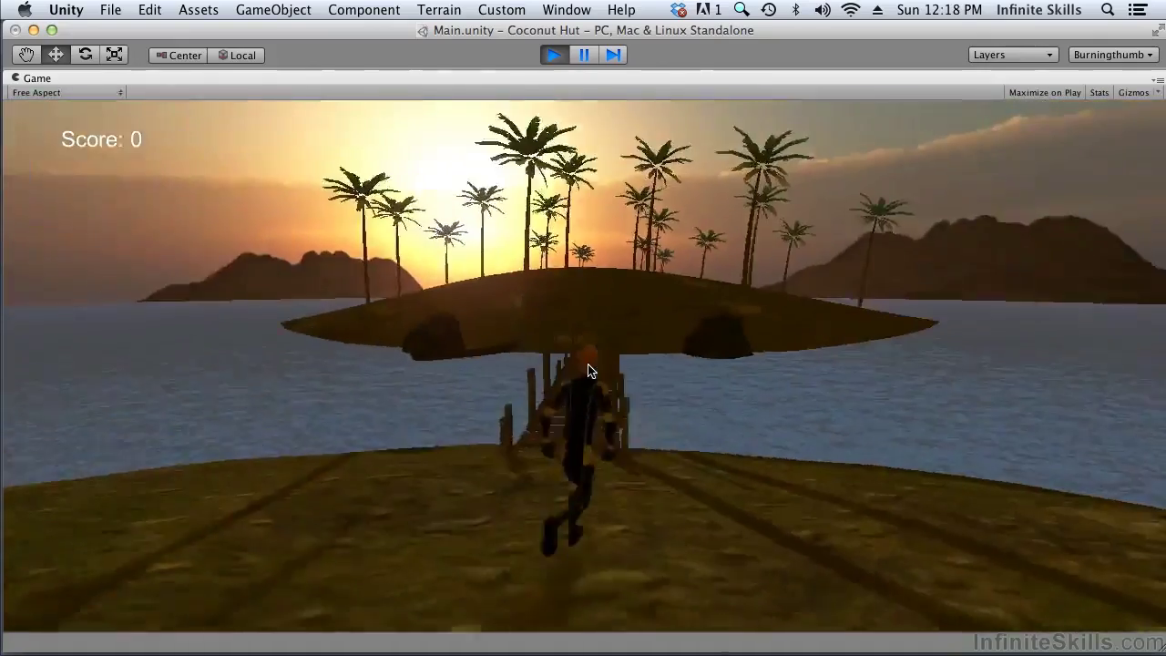
key(w)
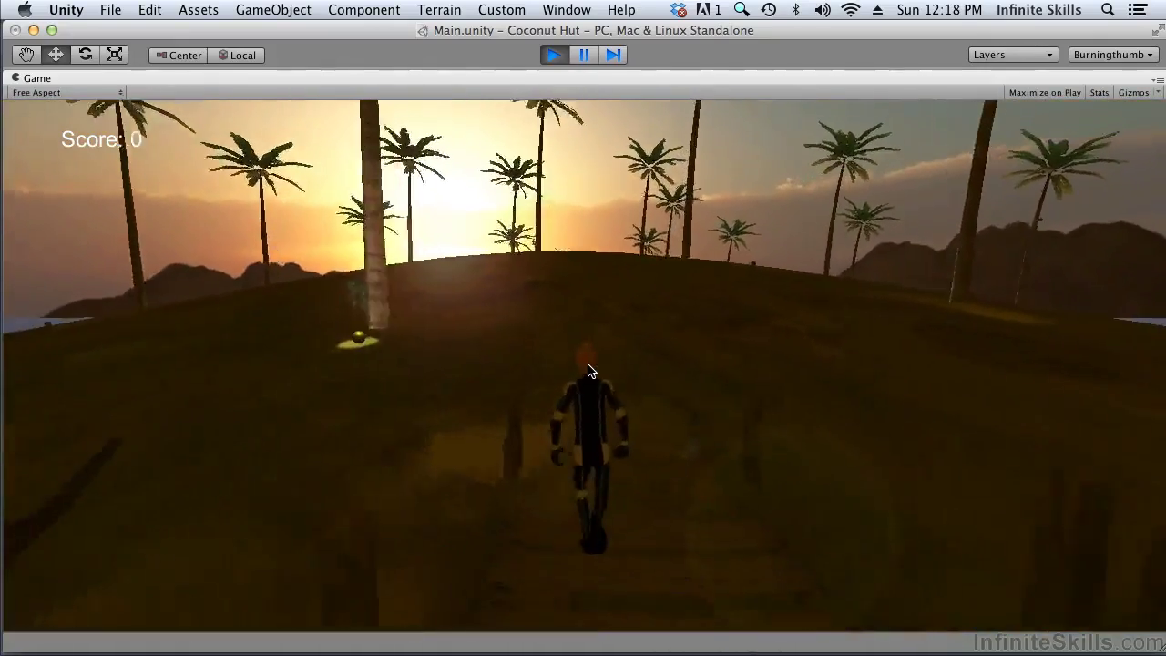
key(a)
key(a)
key(w)
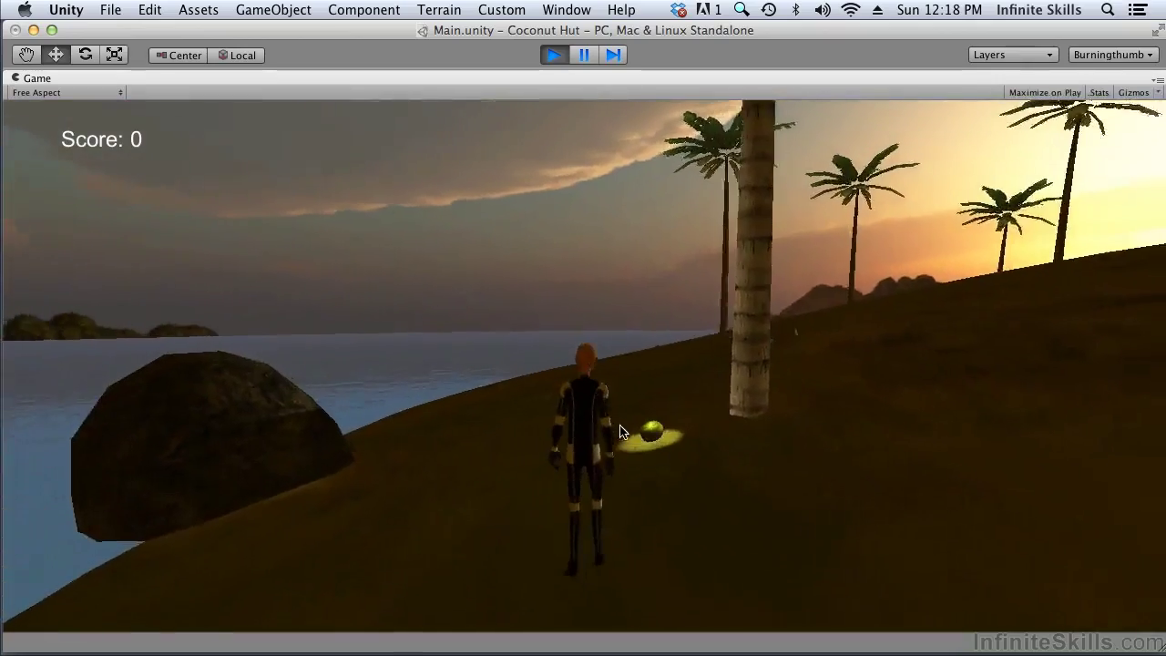
key(a)
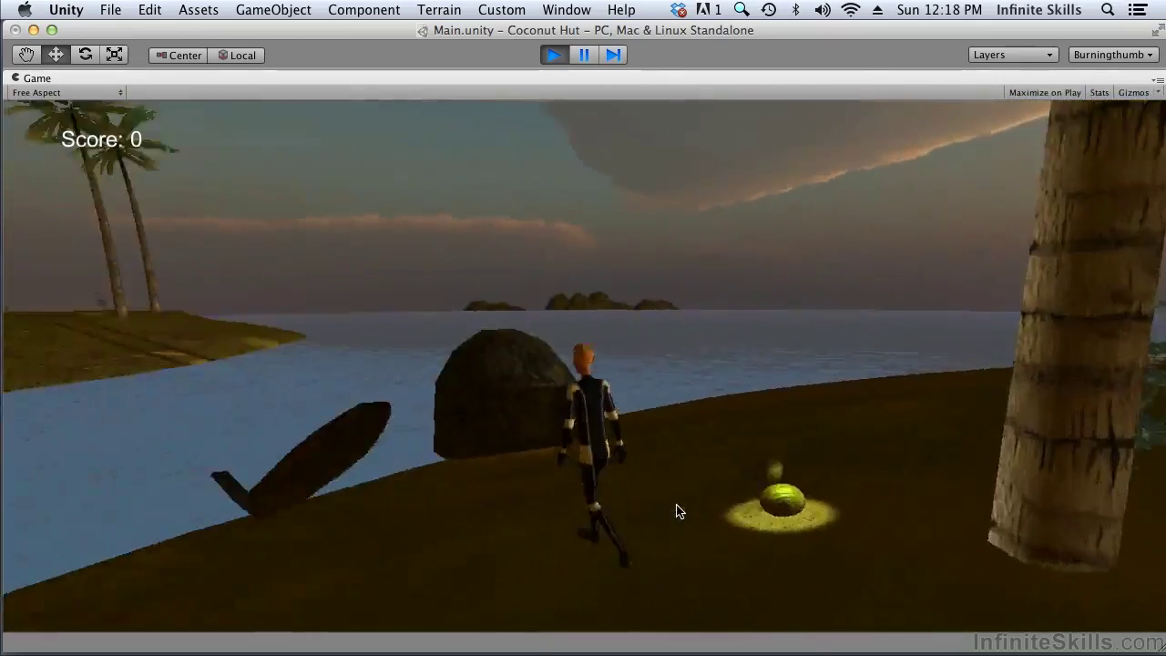
key(d)
key(w)
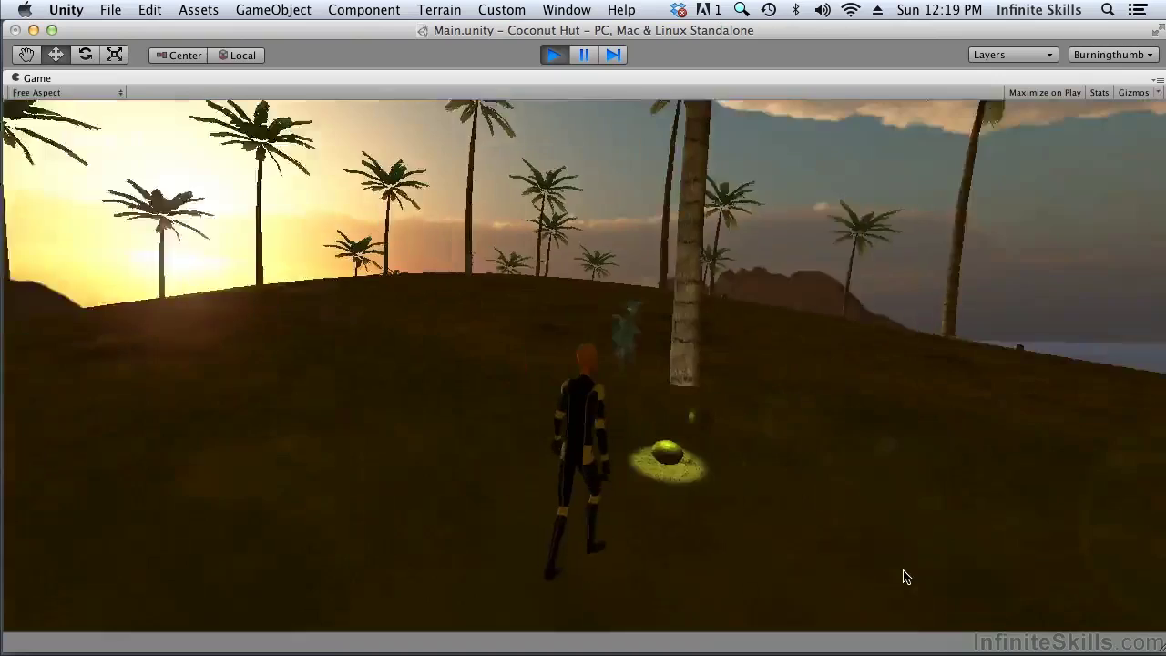
Stop play mode and un-maximize the Game view to restore the full editor layout.
click(554, 55)
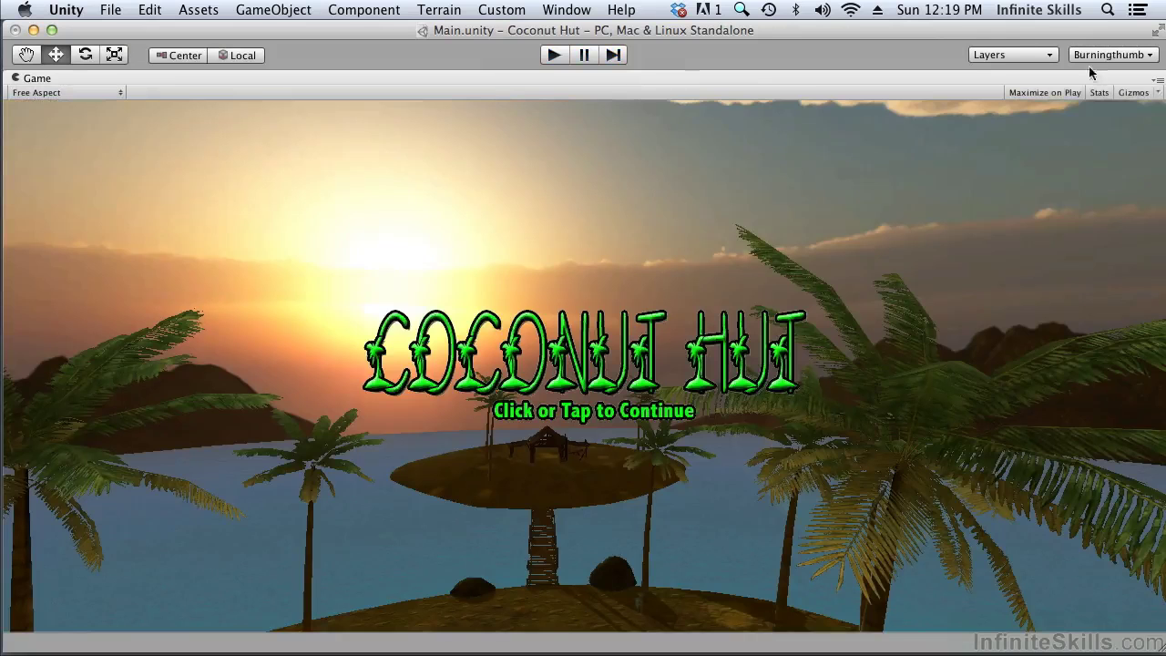
click(1158, 80)
click(1150, 102)
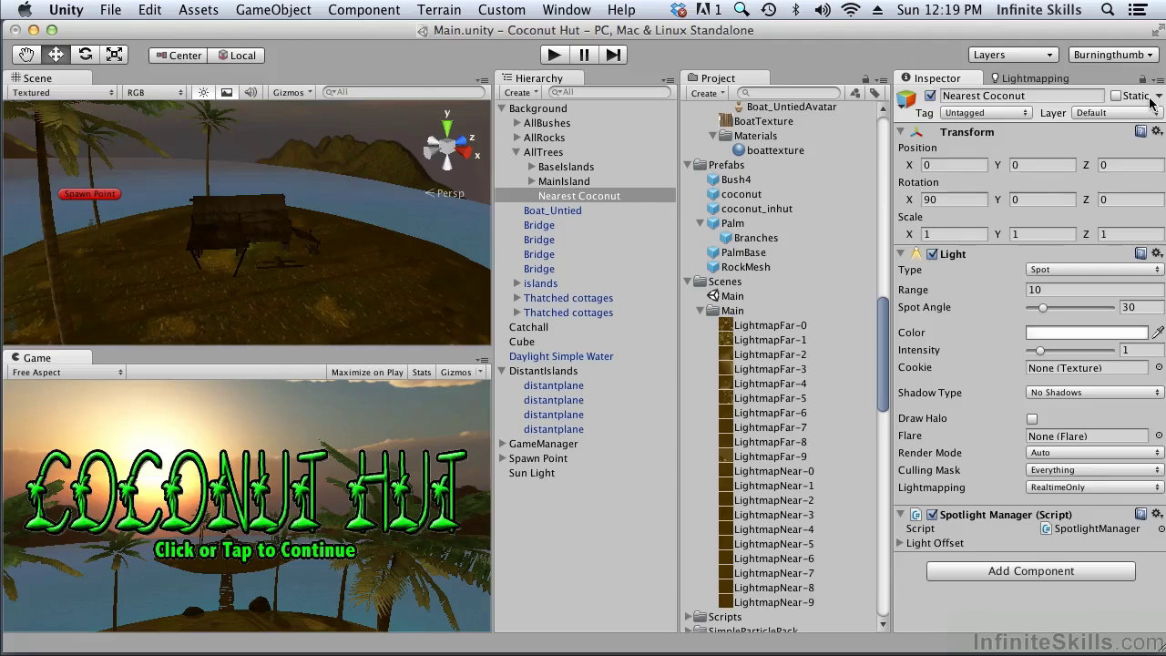
Show the Lightmapping Bake settings: Dual Lightmaps, Low quality, 1 bounce, resolution 50.
click(1048, 80)
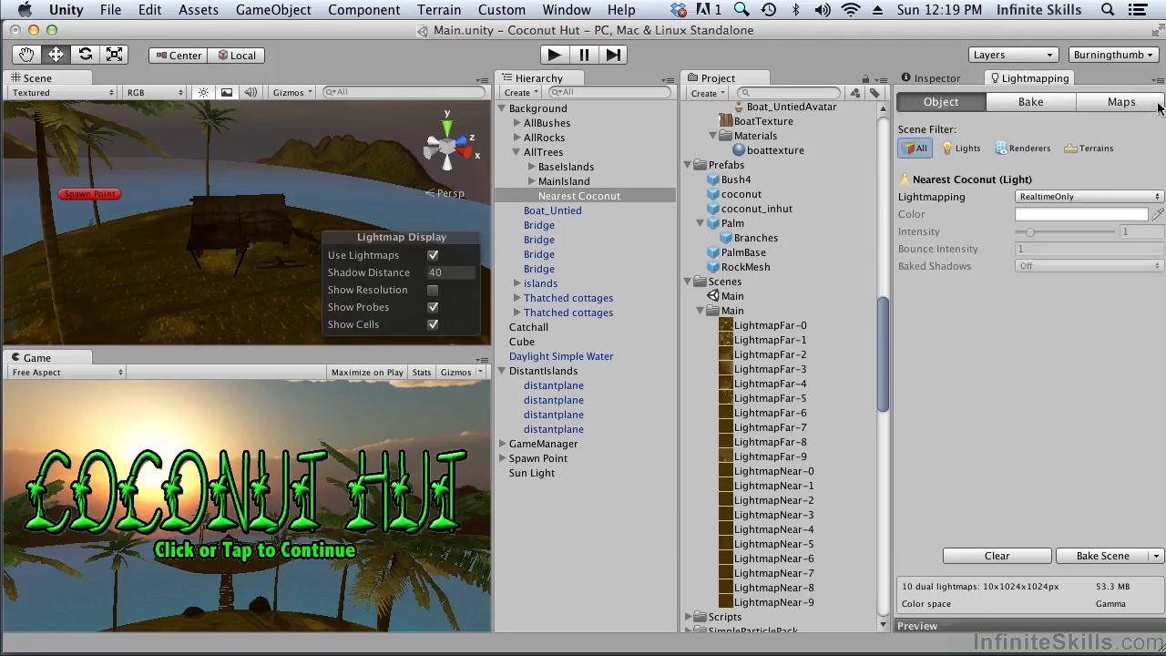
click(1030, 102)
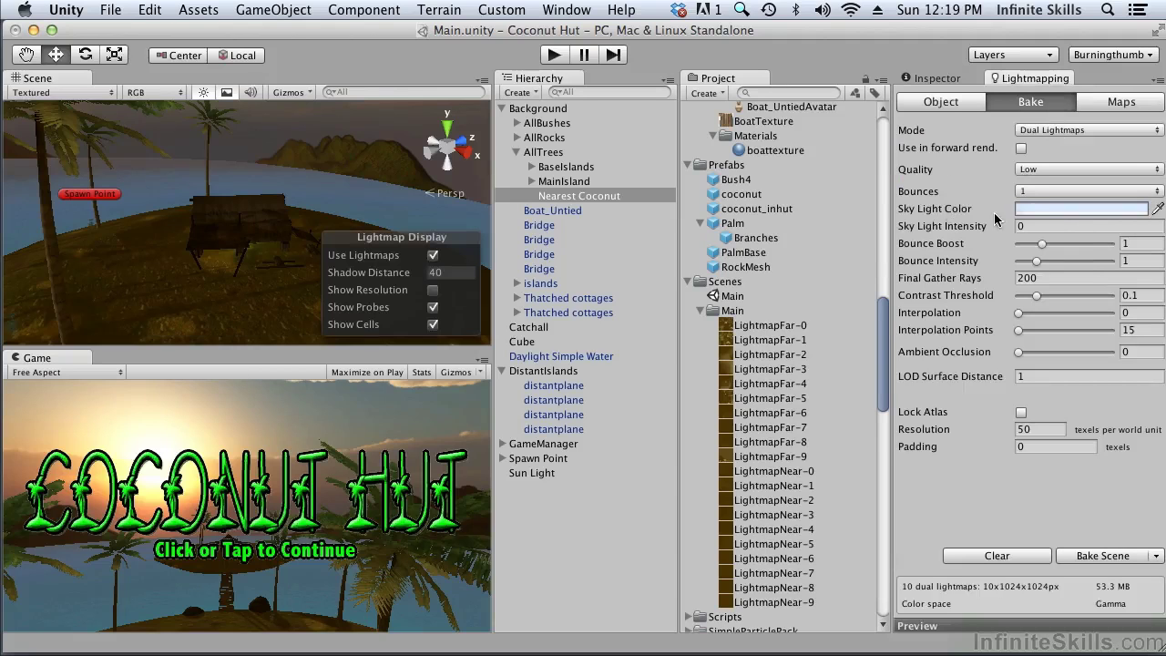
mouse_move(1007, 208)
mouse_move(952, 199)
mouse_move(966, 454)
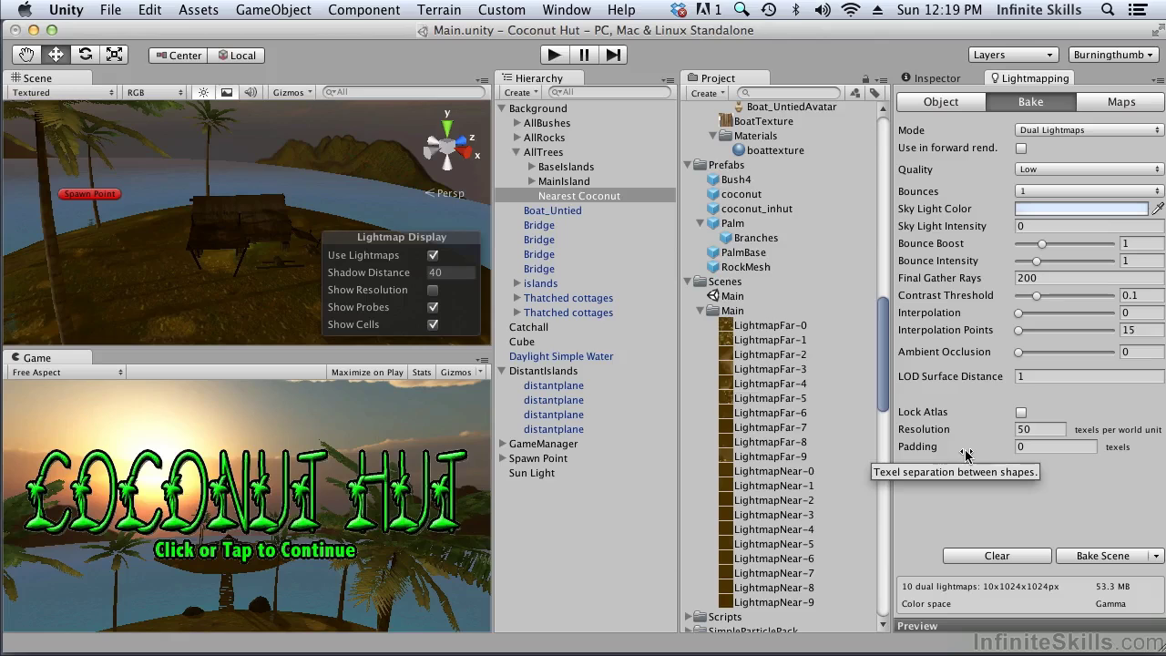